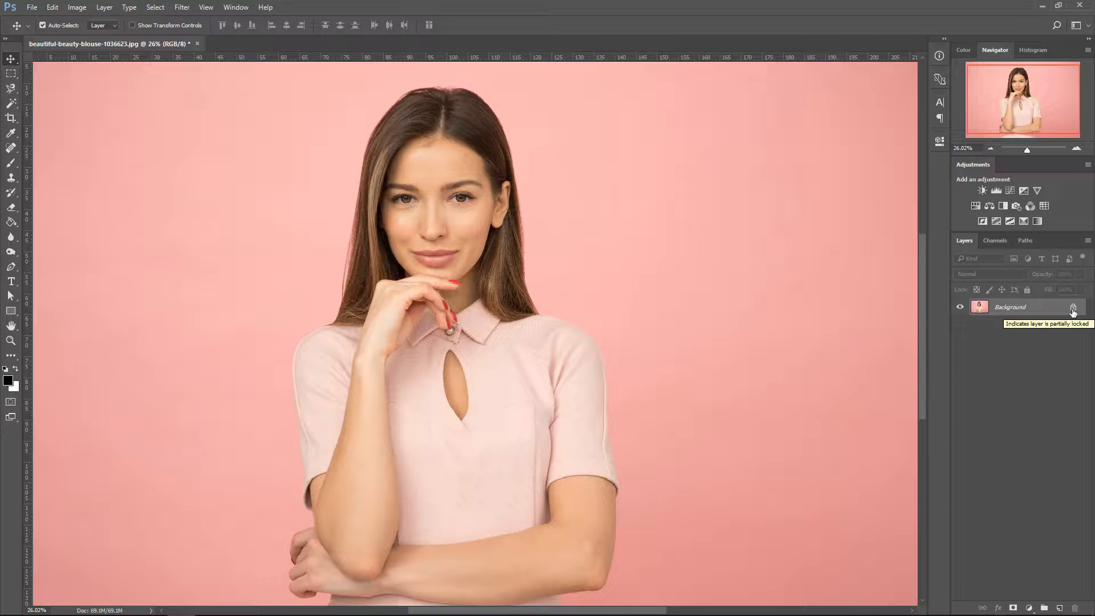
- Try erasing a small spot of the pink backdrop on the locked Background layer, and undo it
left_click(13, 208)
mouse_move(192, 242)
left_mouse_down()
mouse_move(218, 200)
mouse_move(203, 223)
left_mouse_up()
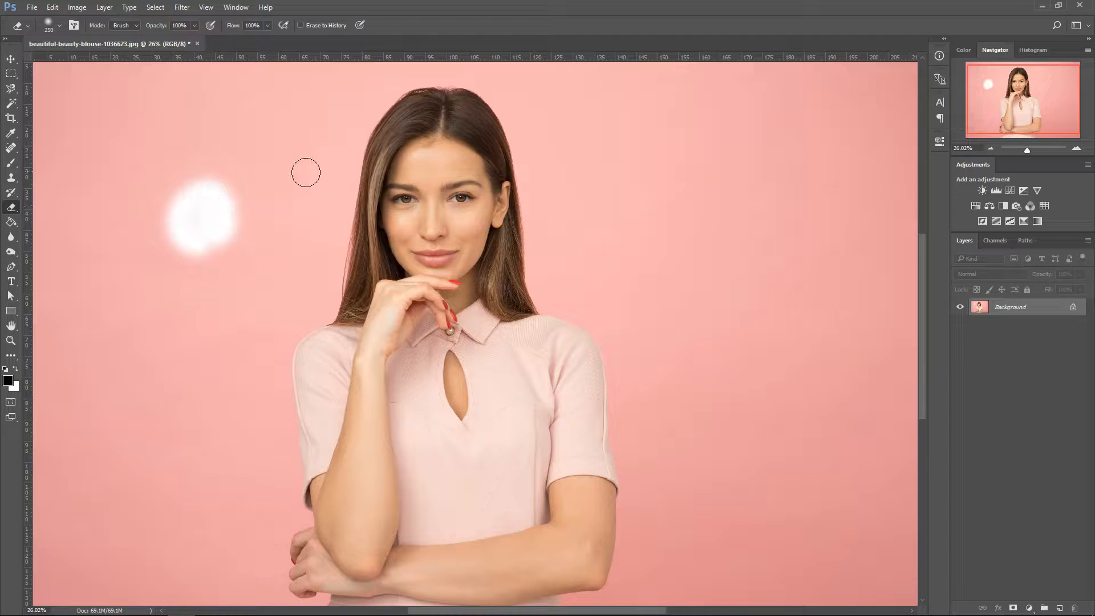
key("ctrl+z")
- Unlock the Background layer to make it a regular layer, testing the full lock on it and undoing that
left_click(1074, 308)
left_click(1028, 289)
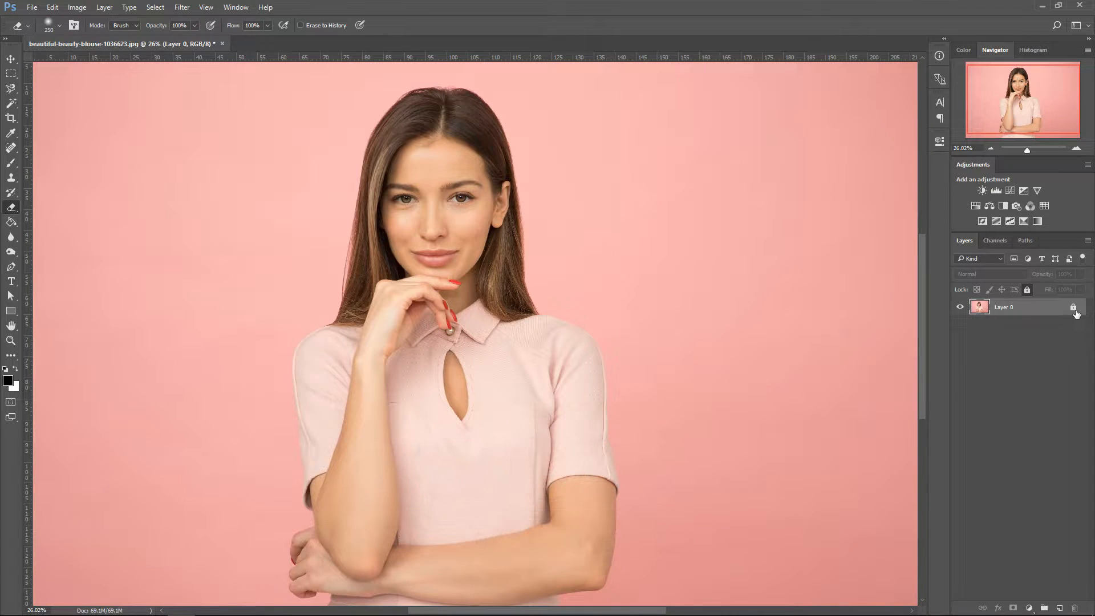
left_click(11, 58)
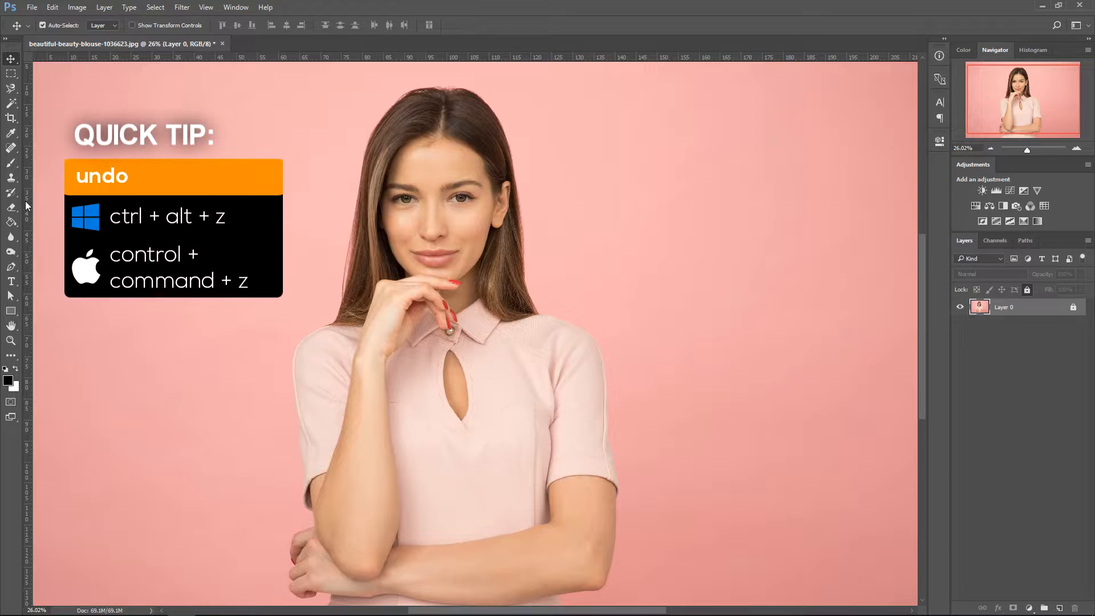
key("ctrl+alt+z")
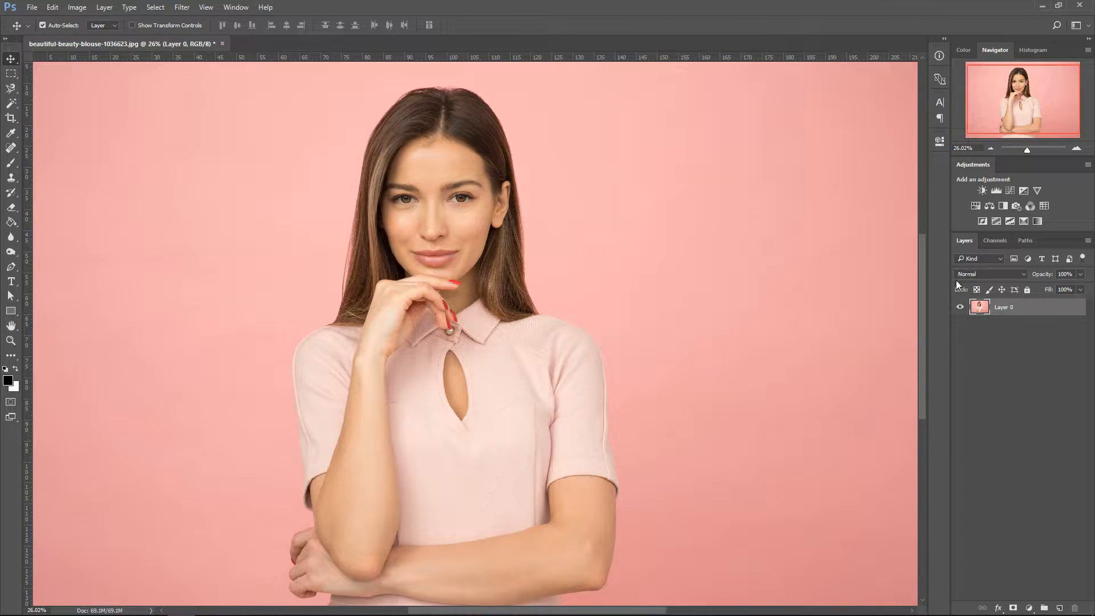
left_click(1002, 289)
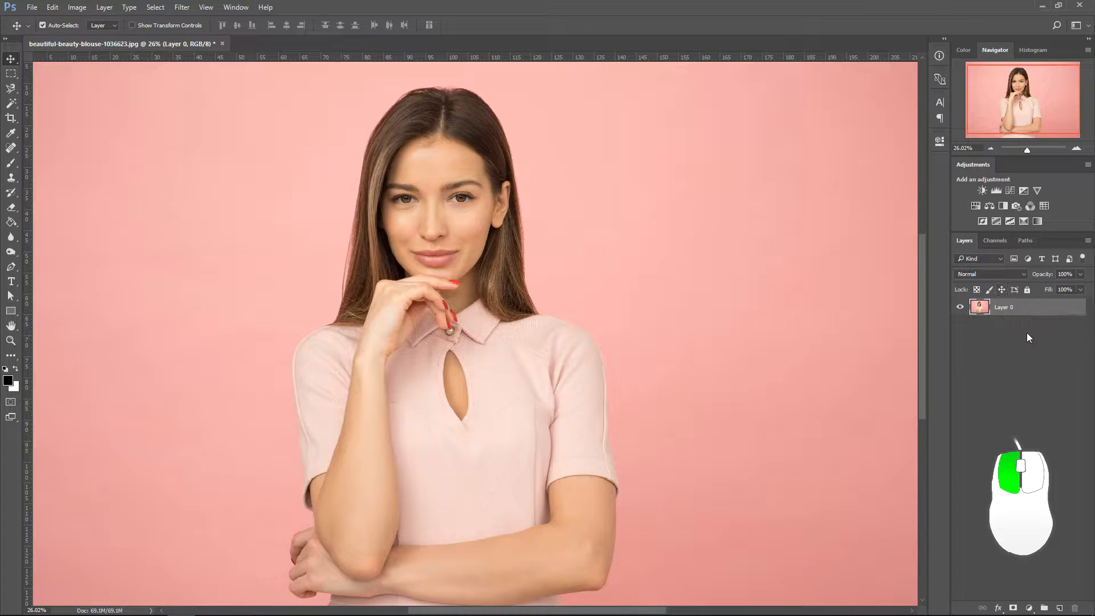
left_click_drag(1076, 311, 1073, 611)
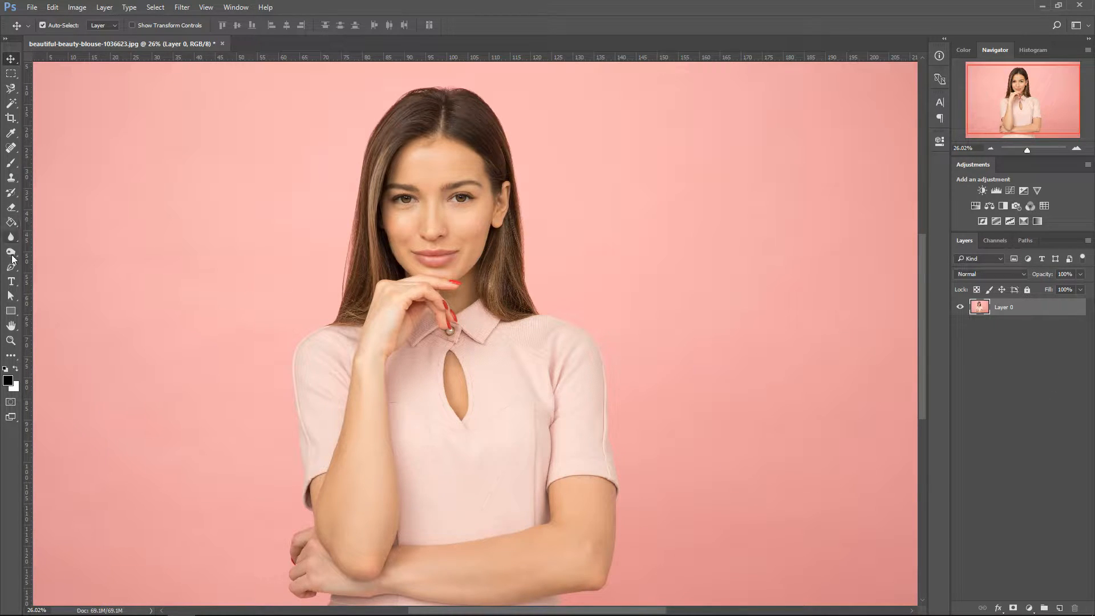
- Add a text box reading "TEXT" on the pink backdrop beside the woman's head and filter the layer list by type layers
left_click(11, 281)
left_click_drag(577, 150, 887, 322)
type("TEXT")
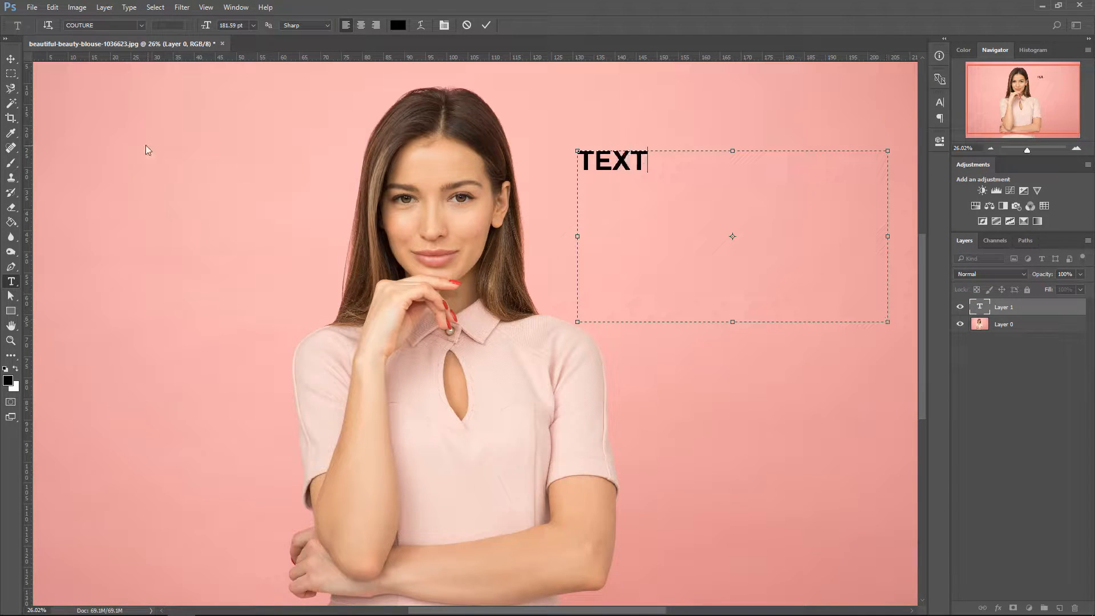
left_click(10, 59)
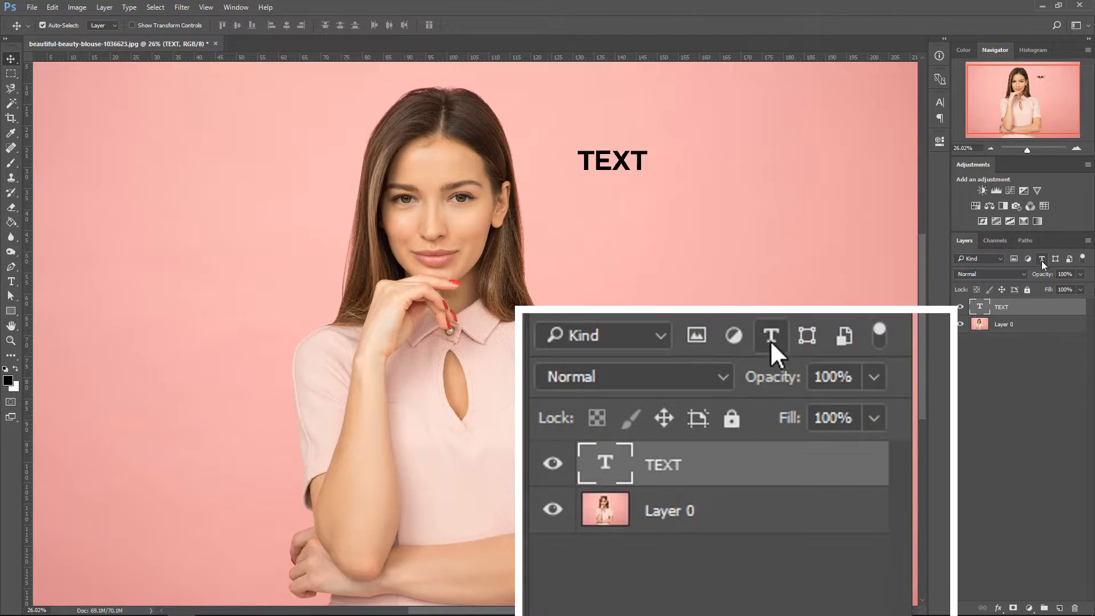
left_click(1044, 259)
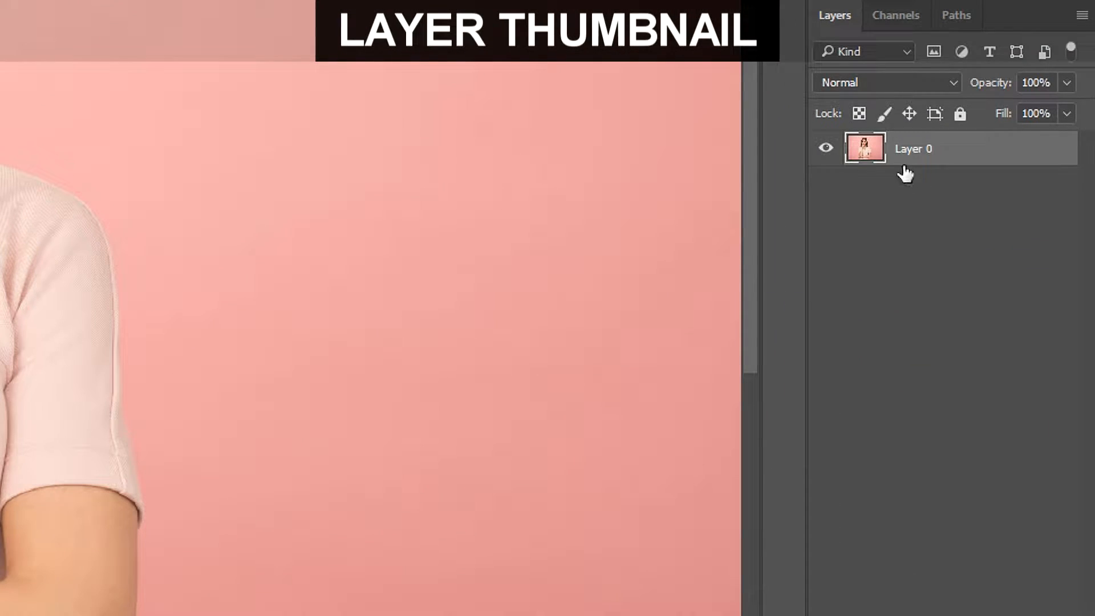
- Try medium and large thumbnails for the layer list, and return to small thumbnails
right_click(871, 152)
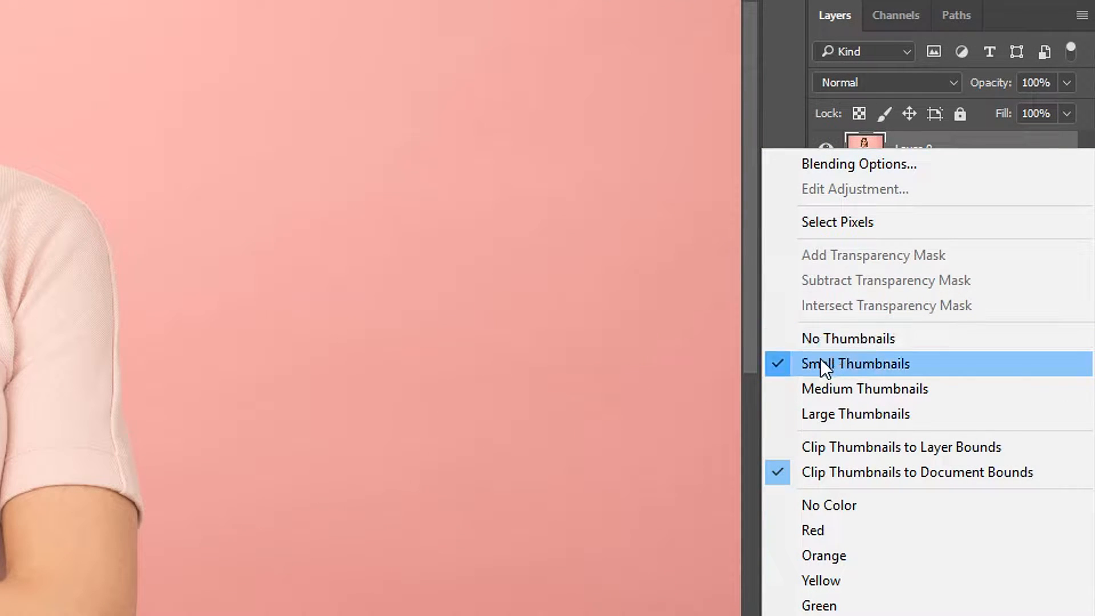
left_click(842, 386)
right_click(887, 161)
left_click(842, 427)
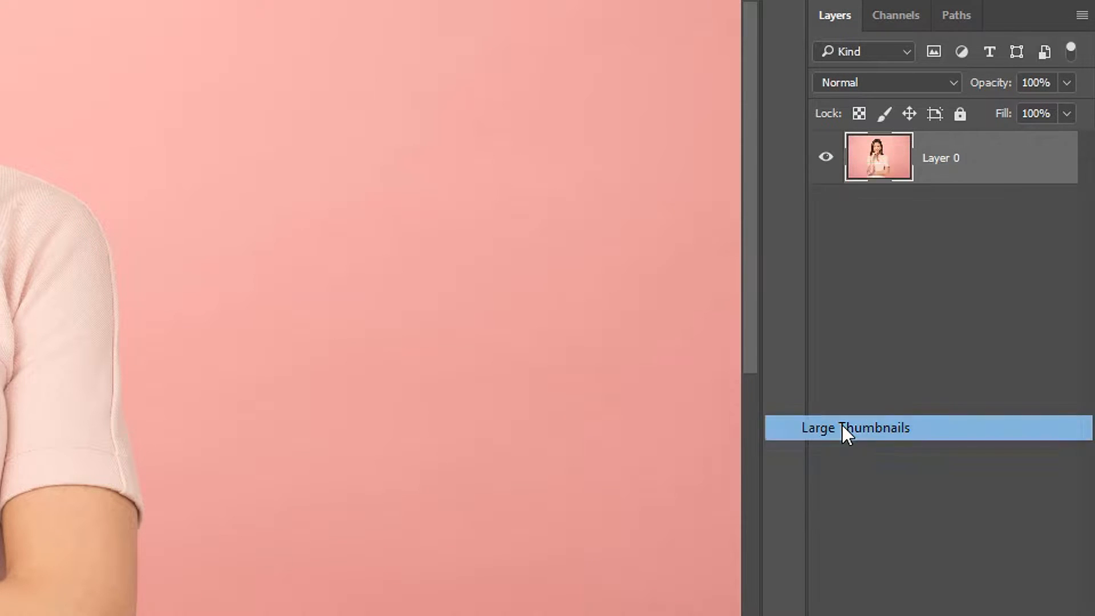
right_click(906, 163)
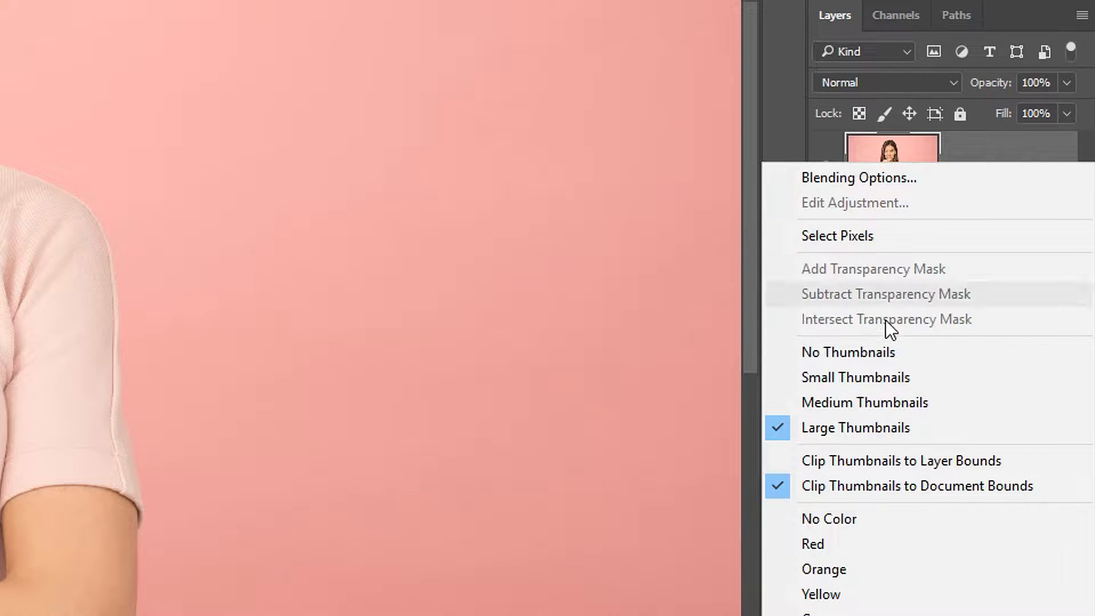
left_click(861, 378)
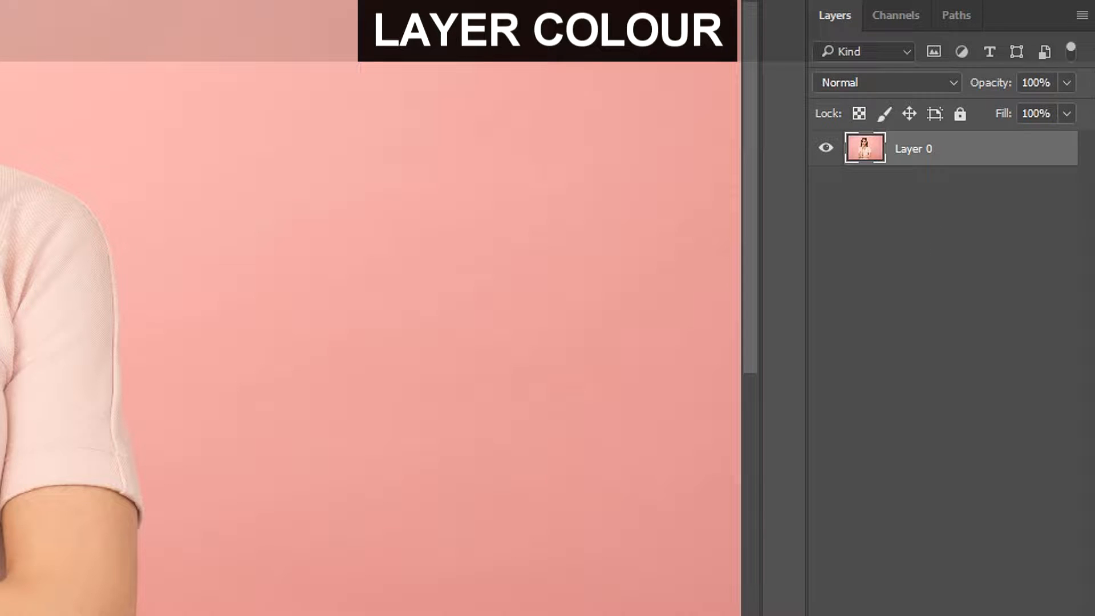
- Add three empty layers above the photo layer
key("ctrl+alt+shift+n")
key("ctrl+alt+shift+n")
key("ctrl+alt+shift+n")
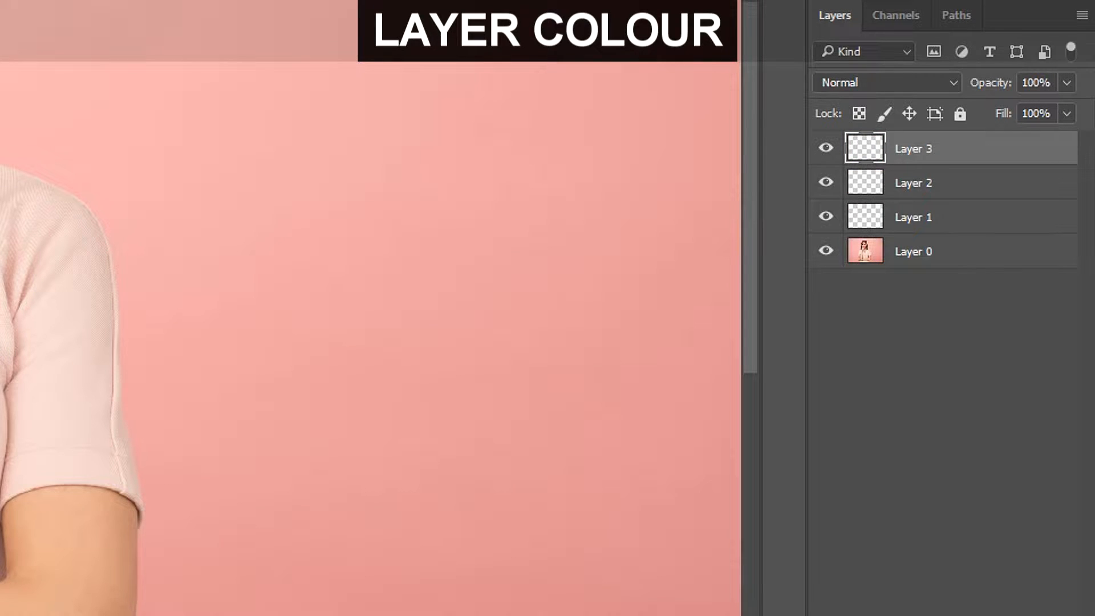
- Colour-label Layer 0 and Layer 1 red, and Layer 2 and Layer 3 blue
right_click(826, 252)
left_click(824, 344)
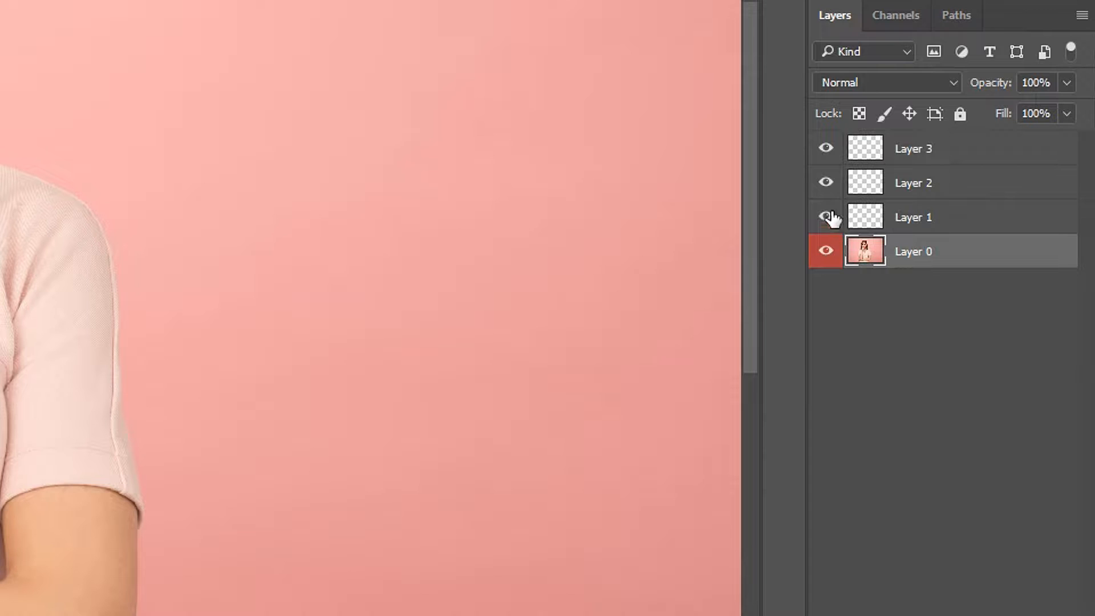
right_click(826, 184)
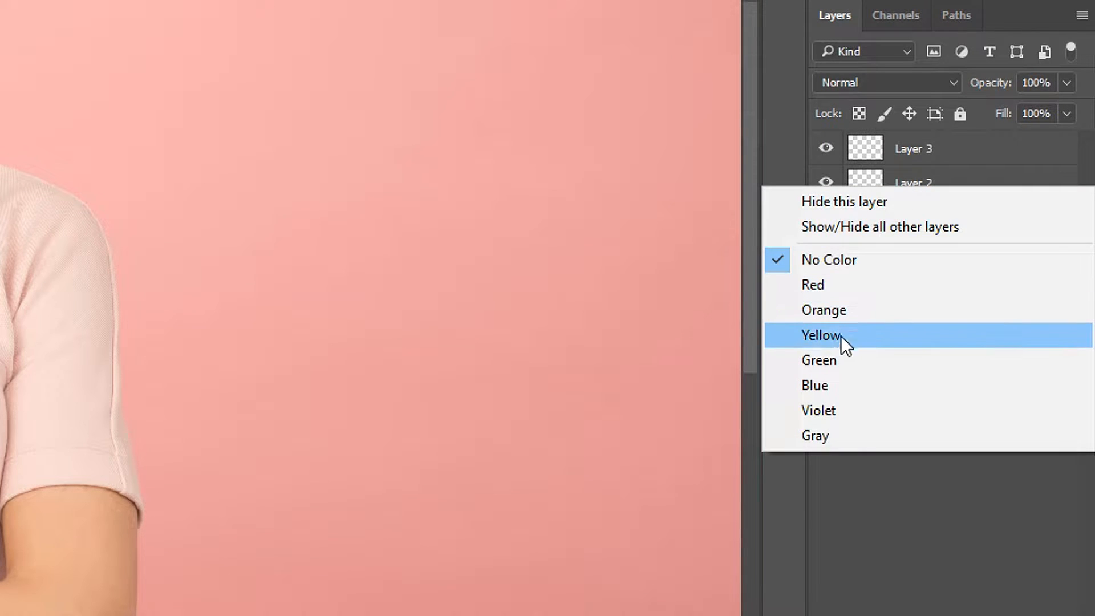
left_click(836, 385)
right_click(832, 169)
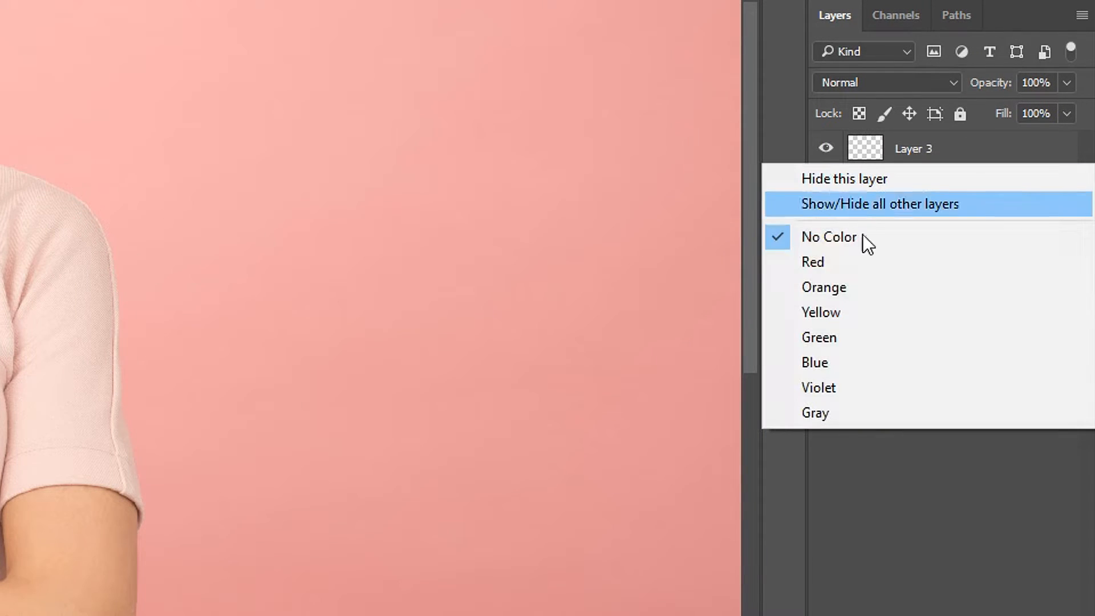
left_click(832, 361)
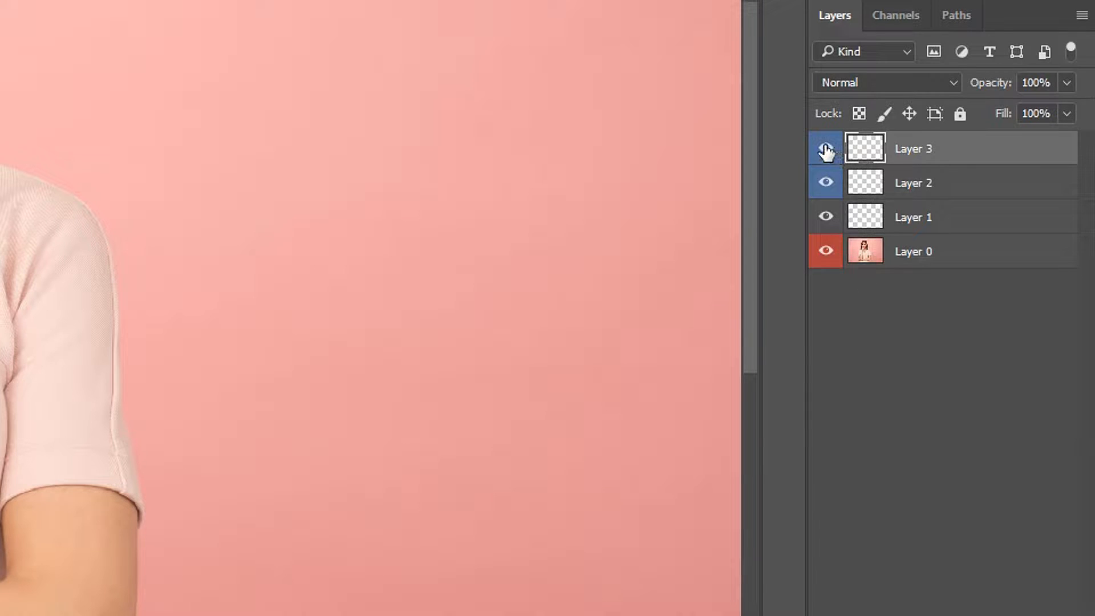
right_click(827, 219)
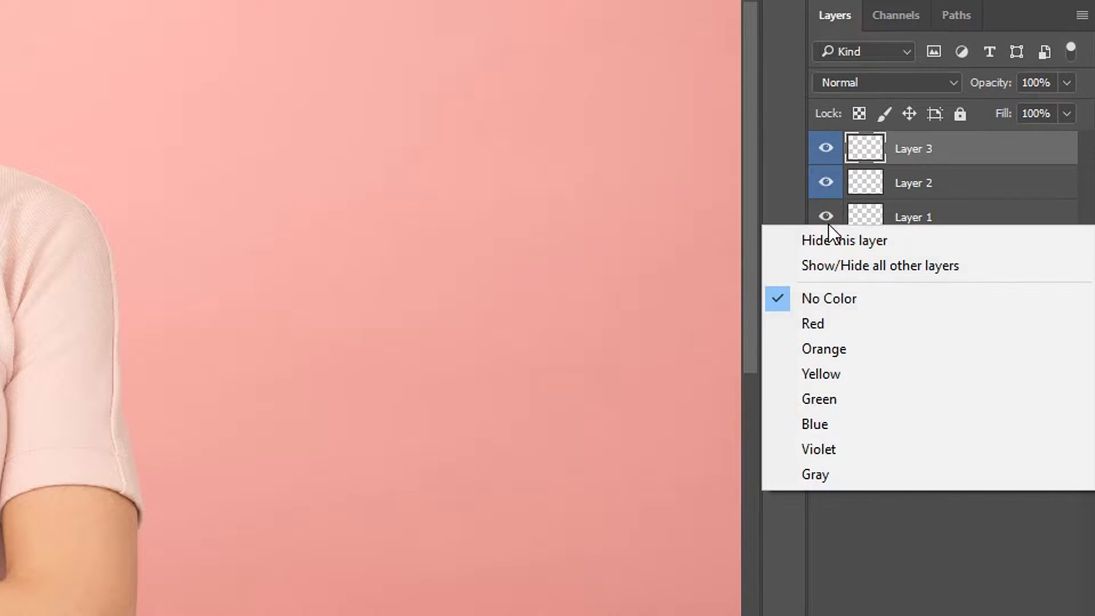
left_click(850, 324)
- Select all four layers, try red, orange and green labels on them together, and reset them to No Color
left_click(1022, 174)
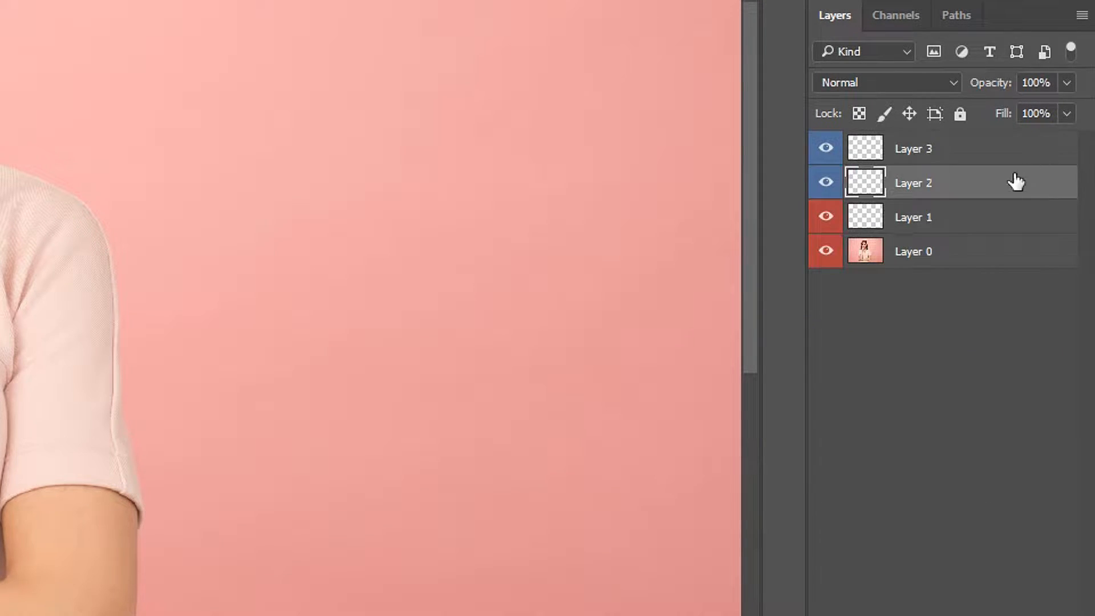
left_click(957, 255)
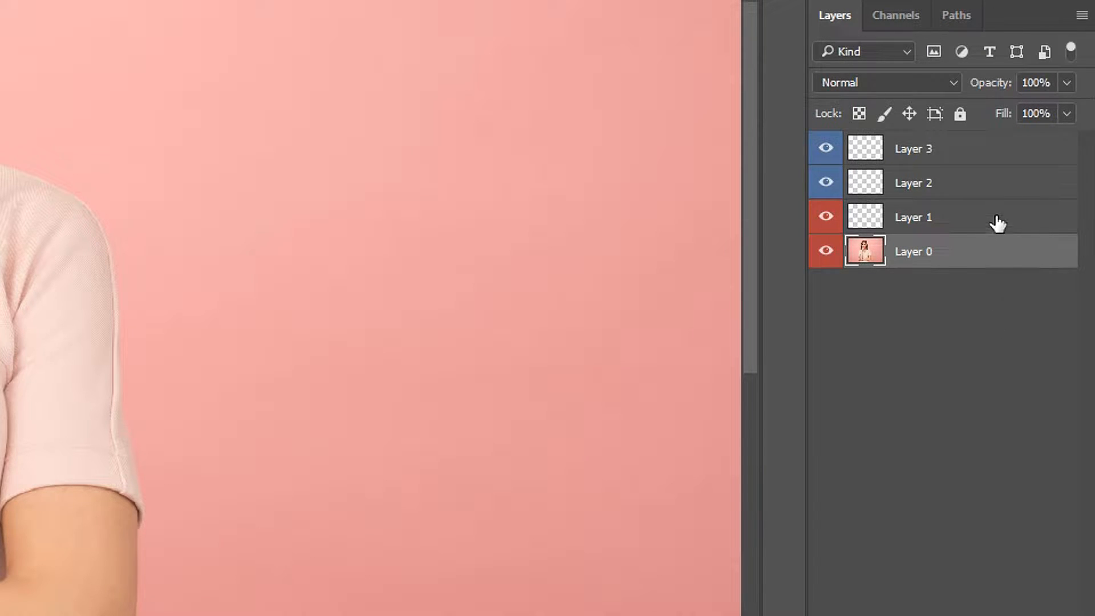
left_click(909, 151, "shift")
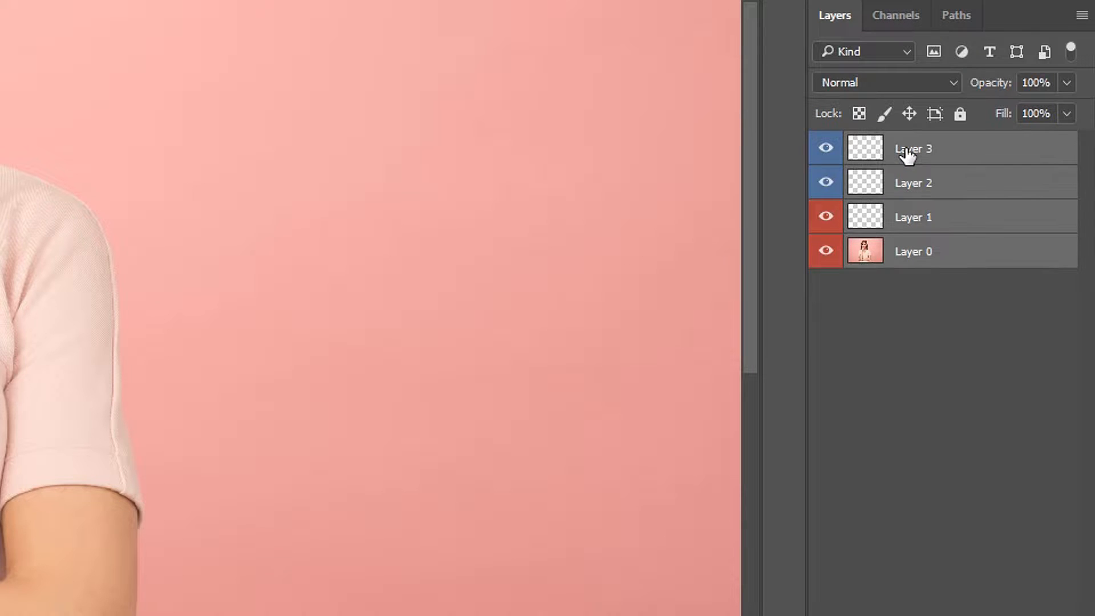
right_click(828, 151)
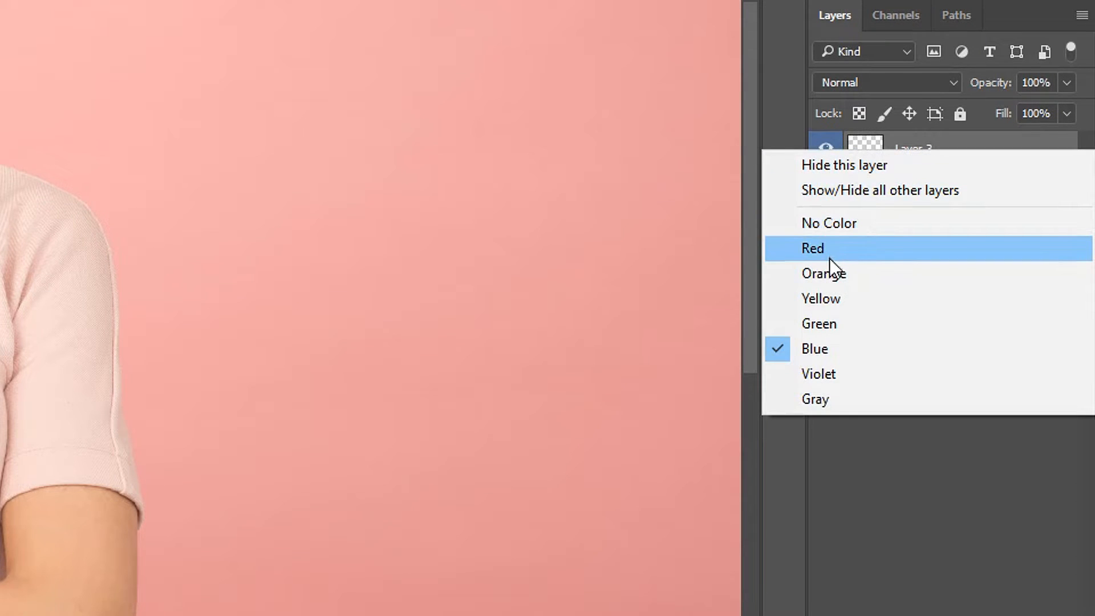
left_click(825, 254)
right_click(825, 149)
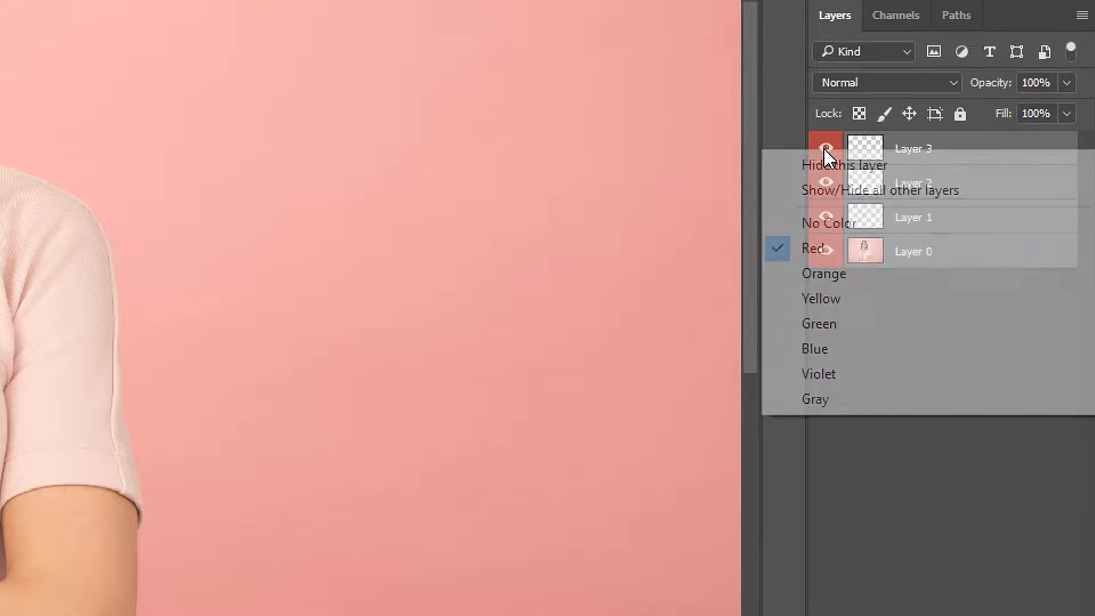
left_click(825, 272)
right_click(830, 182)
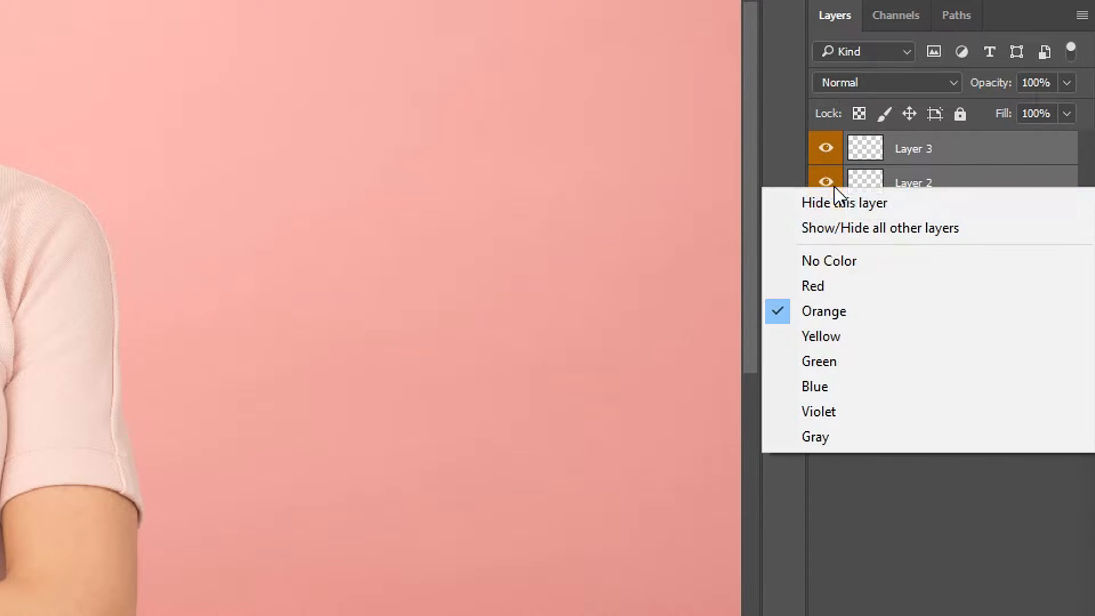
left_click(830, 360)
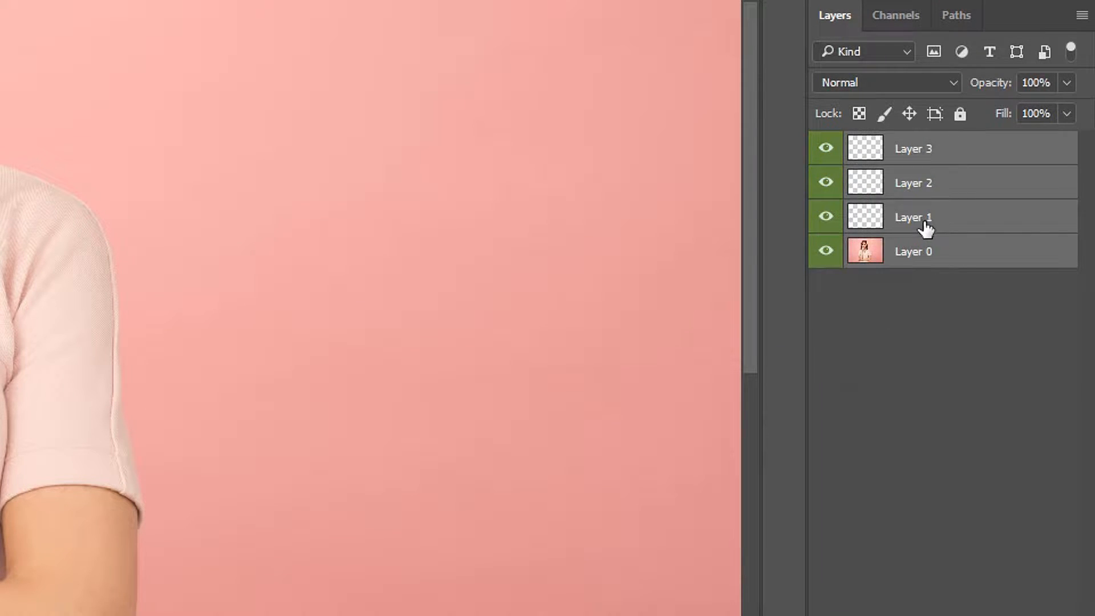
right_click(825, 150)
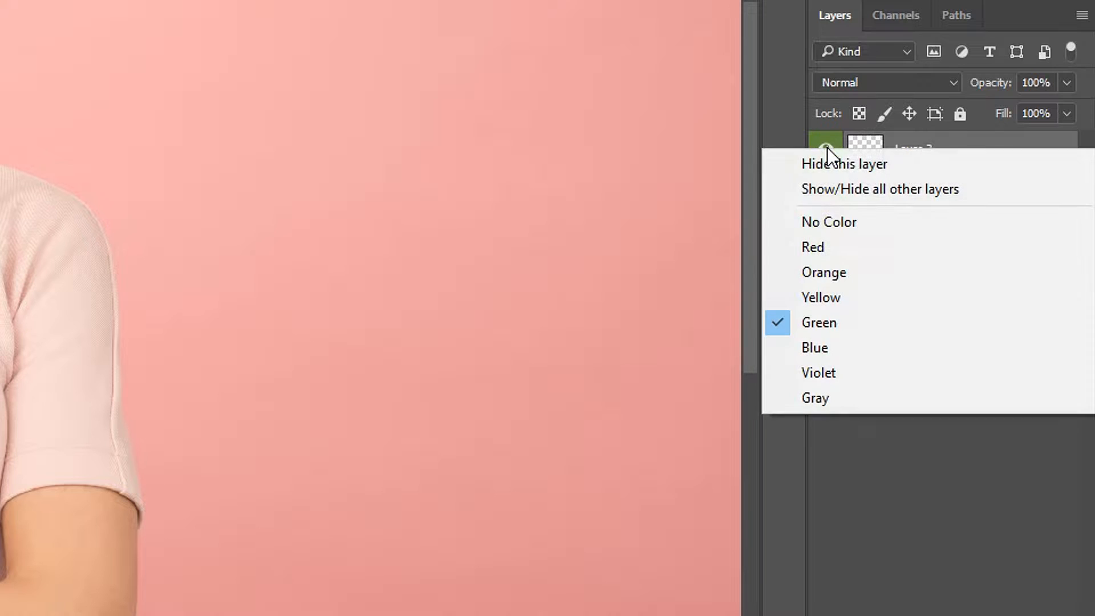
left_click(833, 225)
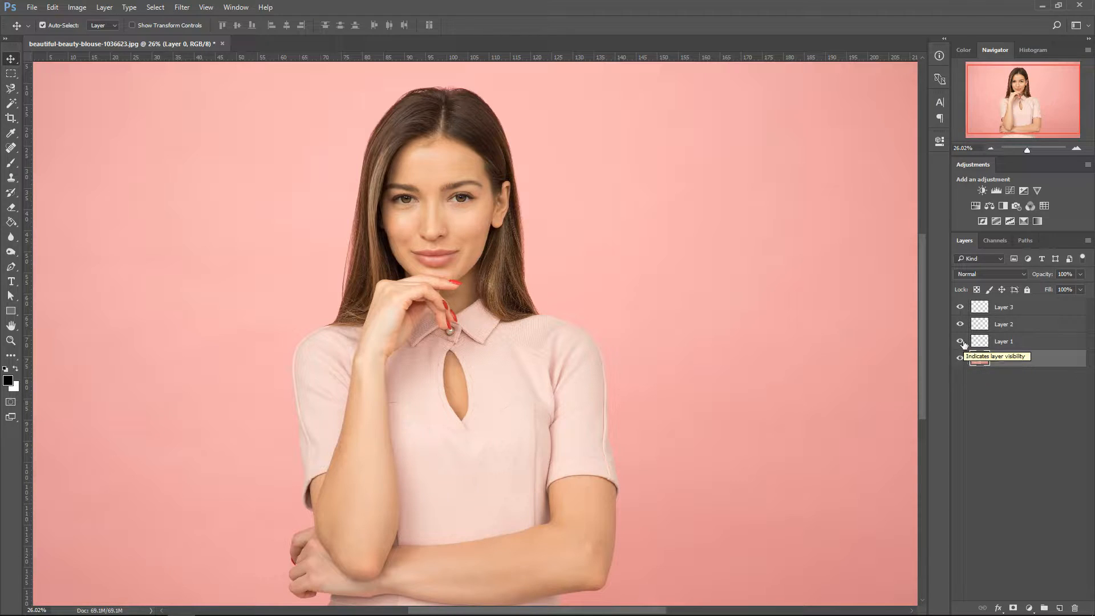
- Hide and show the photo on Layer 0 twice, leaving it visible
left_click(960, 359)
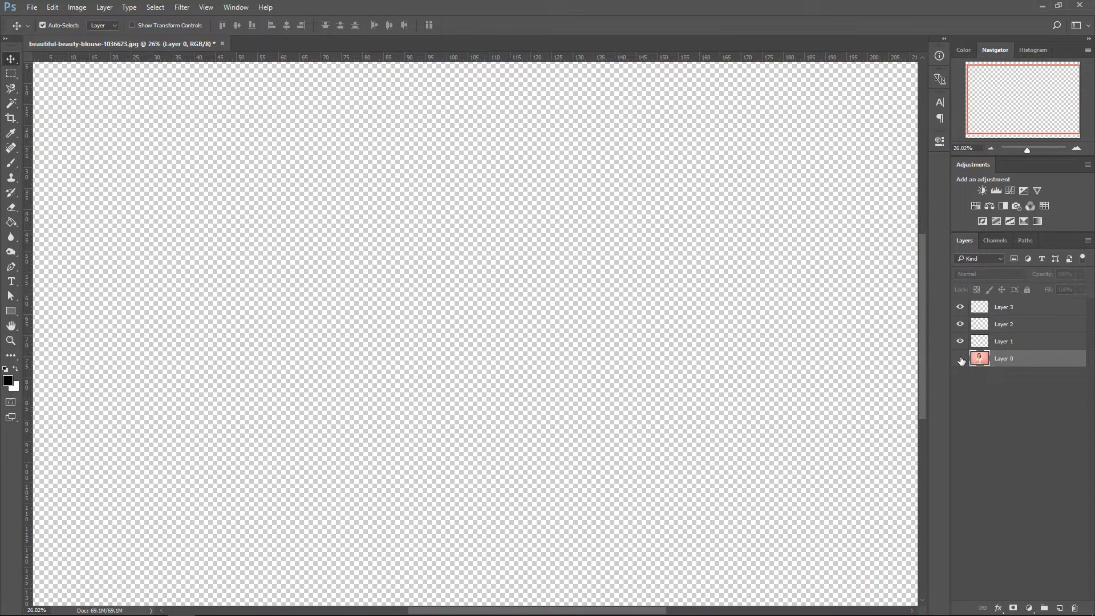
left_click(961, 358)
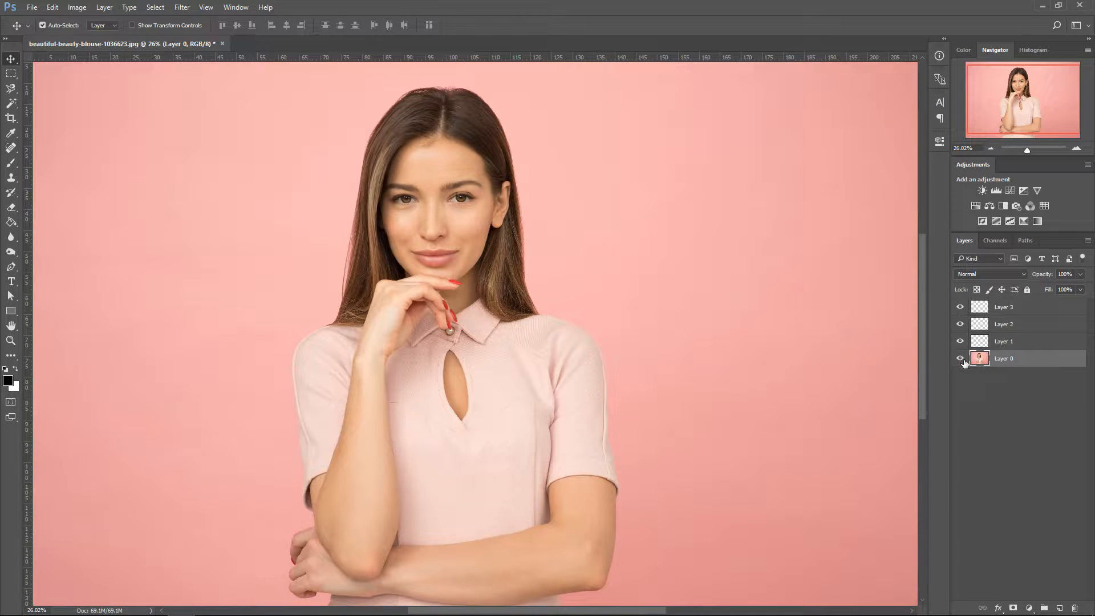
left_click(960, 359)
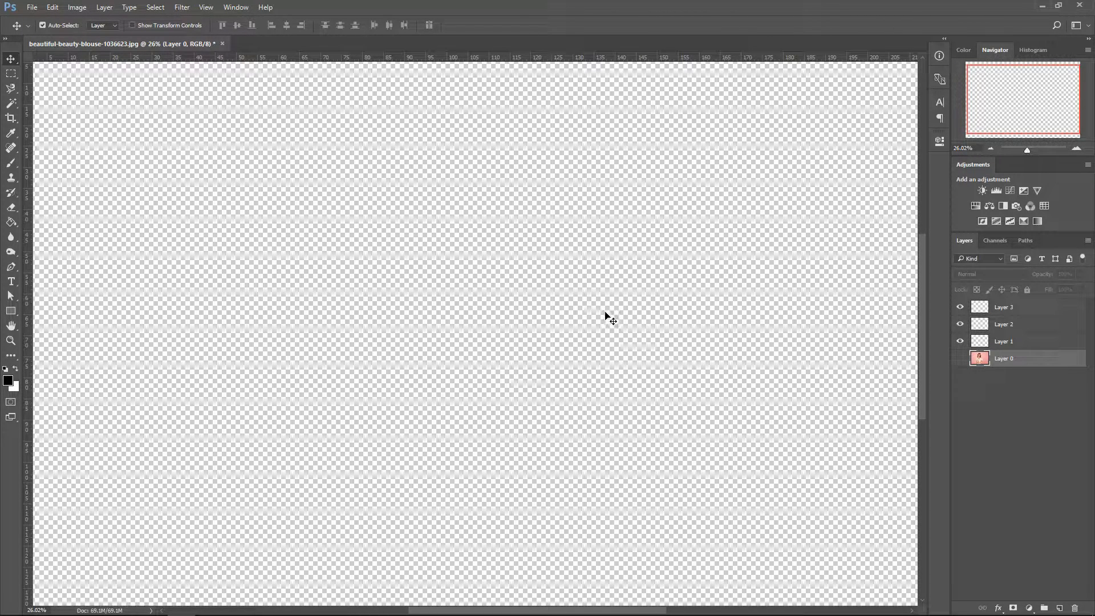
left_click(960, 359)
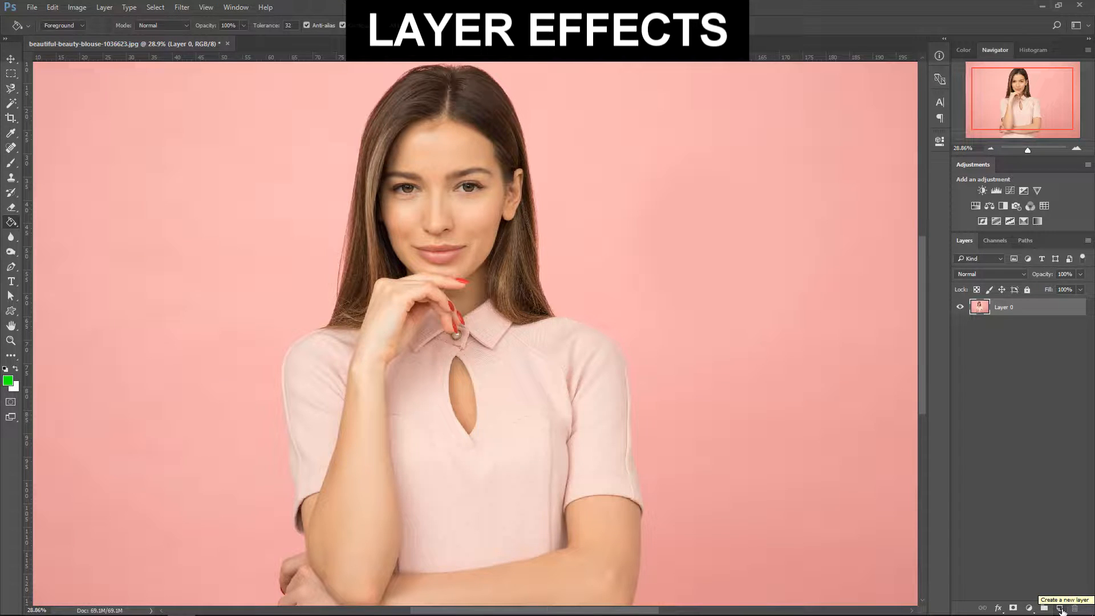
- Add a new empty layer above the photo and reduce the Brush tool's size to 500 px
left_click(1059, 607)
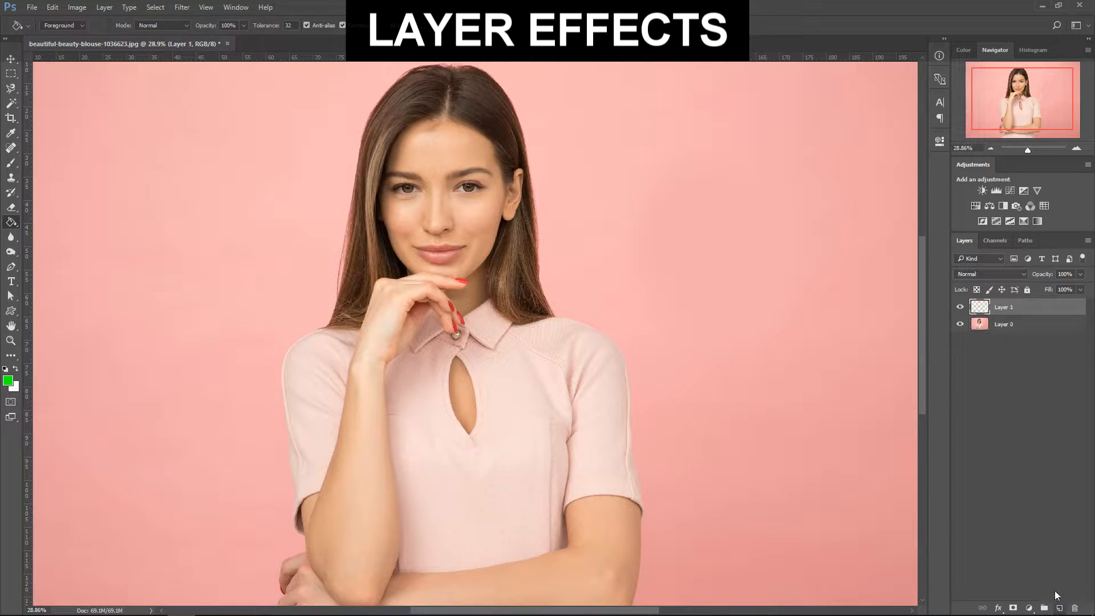
left_click(11, 163)
key("bracketleft")
key("bracketleft")
key("bracketleft")
key("bracketleft")
key("bracketleft")
- Set the foreground colour to bright red
left_click(8, 380)
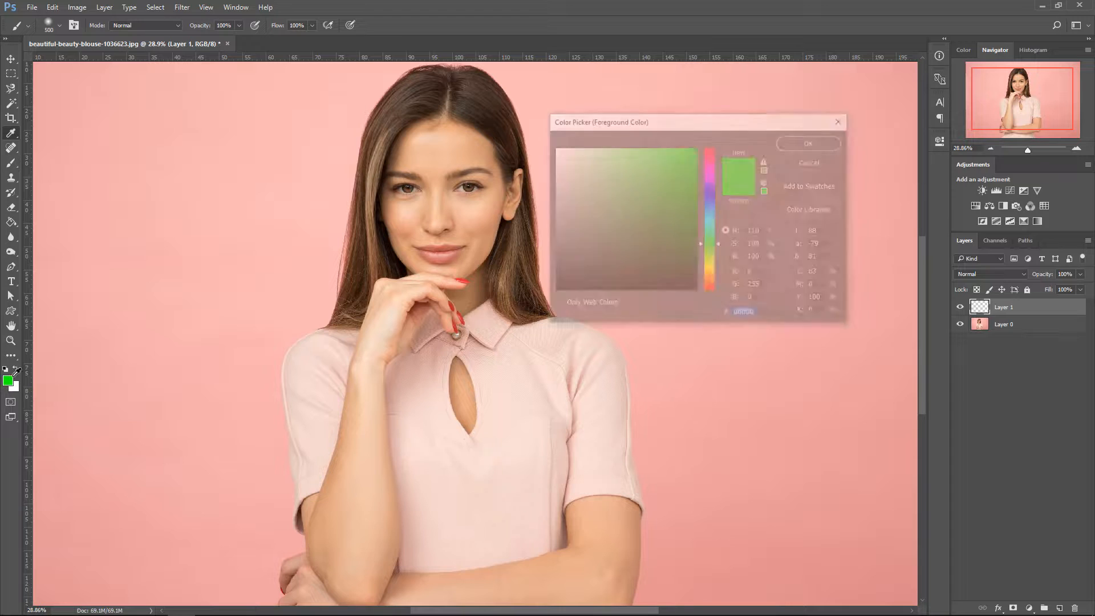
left_click_drag(706, 165, 751, 91)
left_click(837, 144)
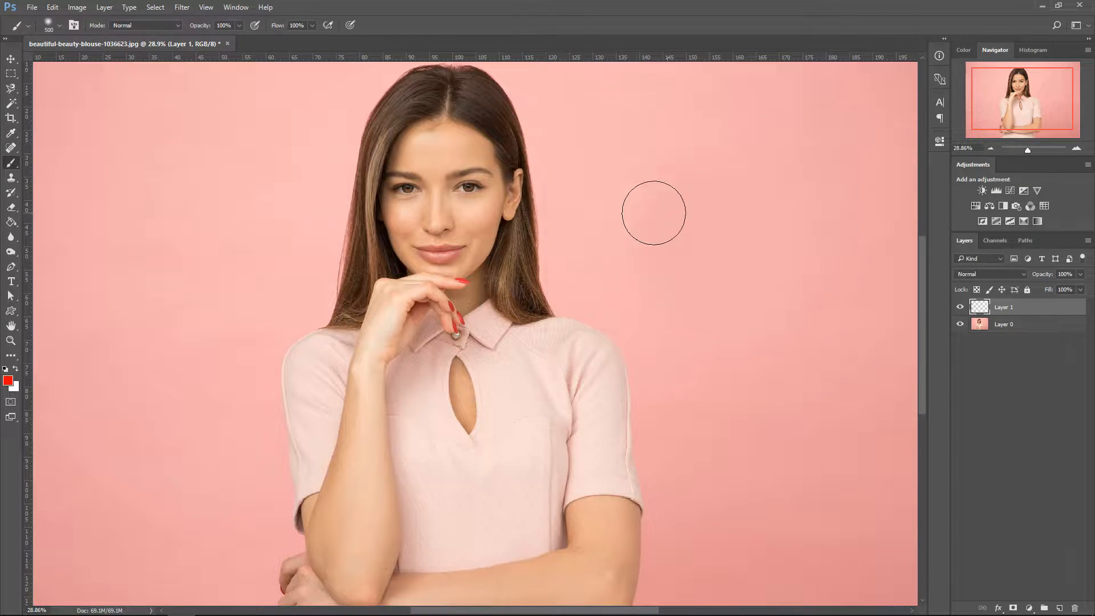
- Paint a red band across the woman's eyes and try Layer 1's blend modes from Dissolve through Luminosity, ending on Normal
mouse_move(383, 194)
left_mouse_down()
mouse_move(502, 188)
mouse_move(362, 197)
left_mouse_up()
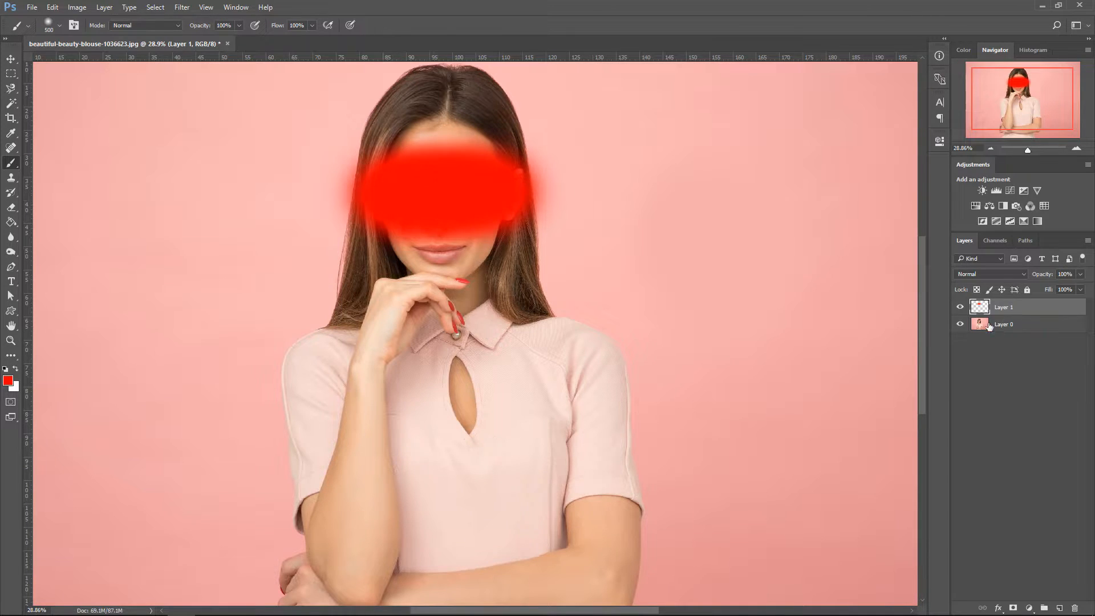
left_click(990, 274)
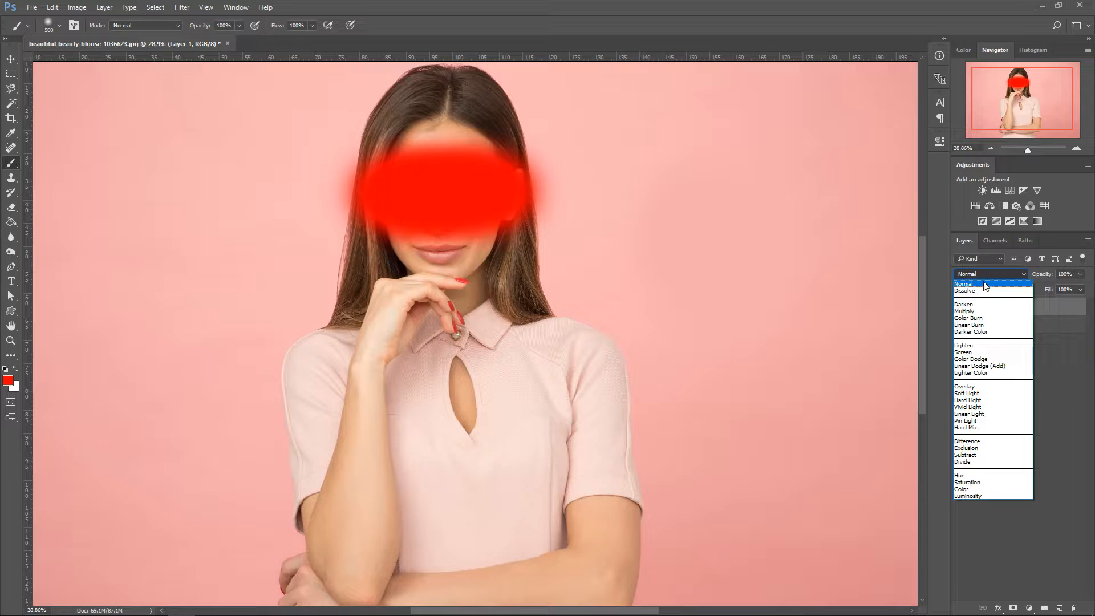
left_click(974, 290)
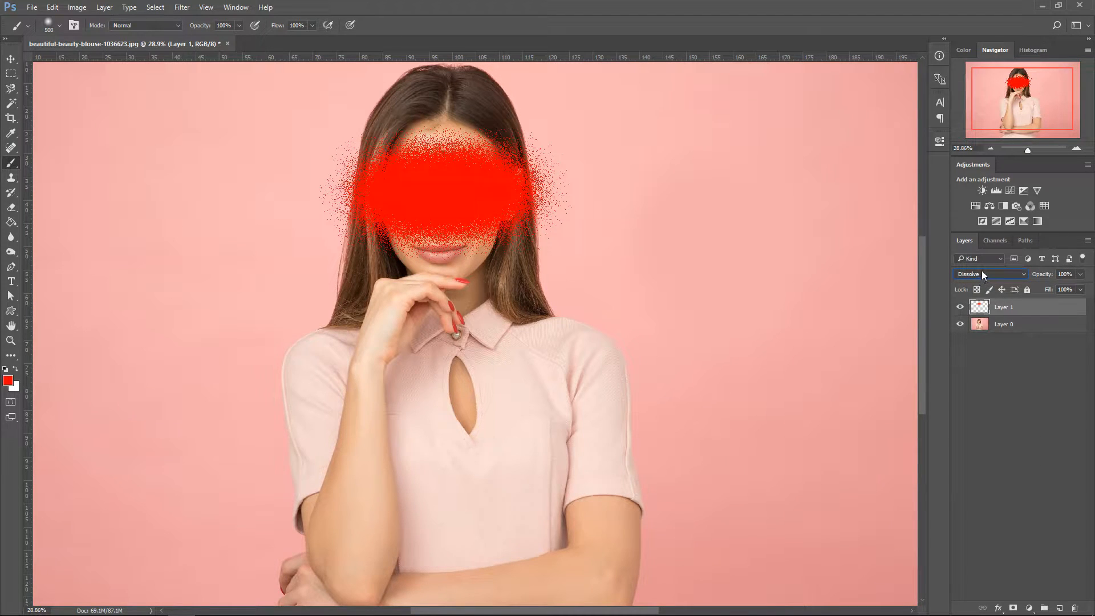
scroll(981, 274, "down", 1)
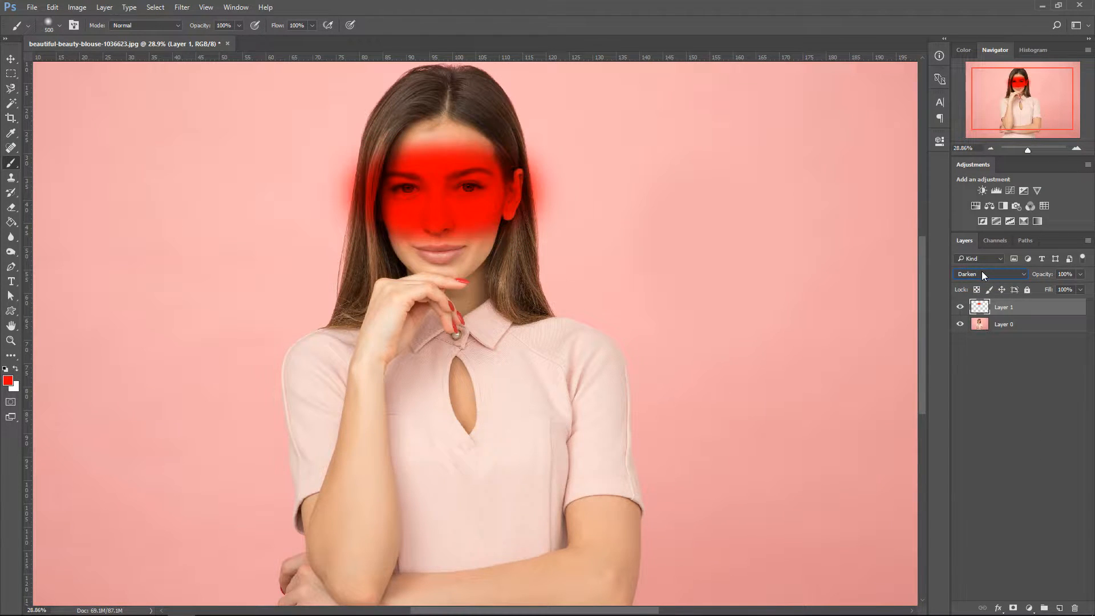
scroll(981, 274, "down", 3)
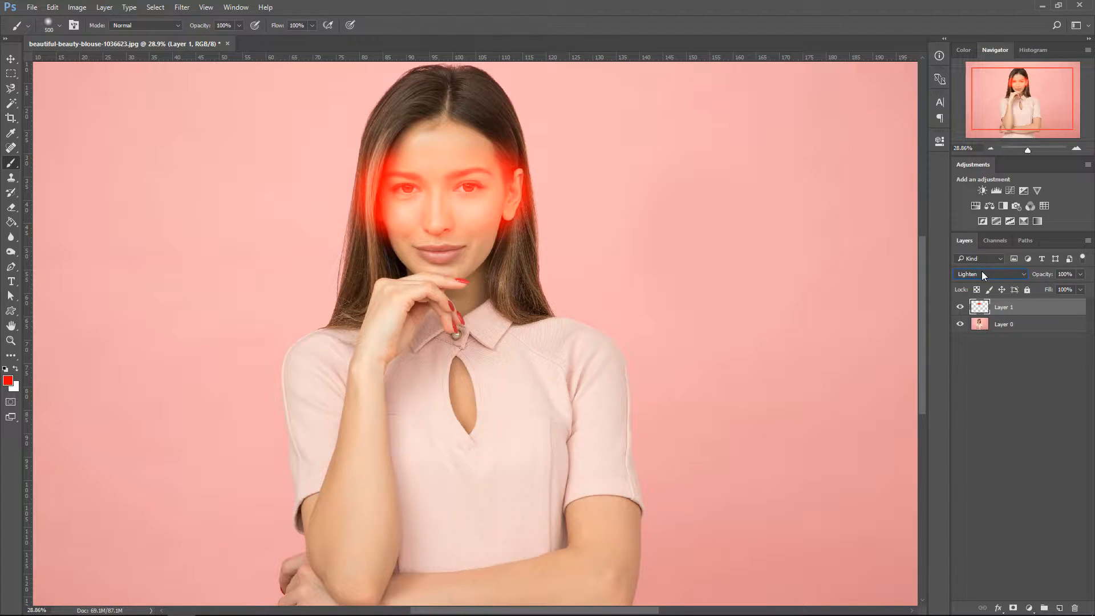
scroll(981, 274, "down", 6)
scroll(981, 274, "down", 12)
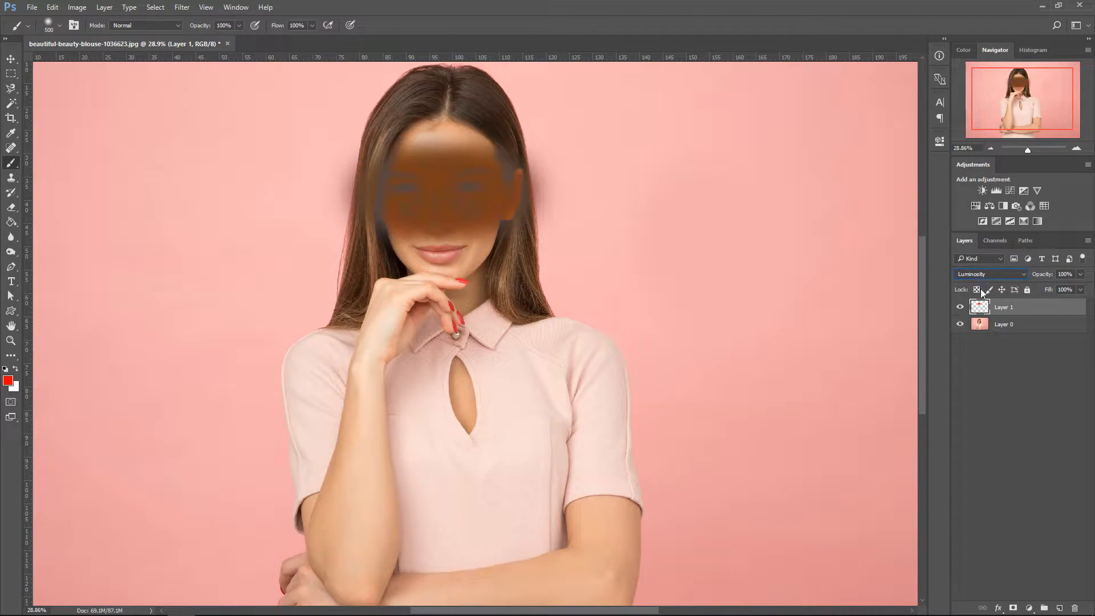
left_click(981, 276)
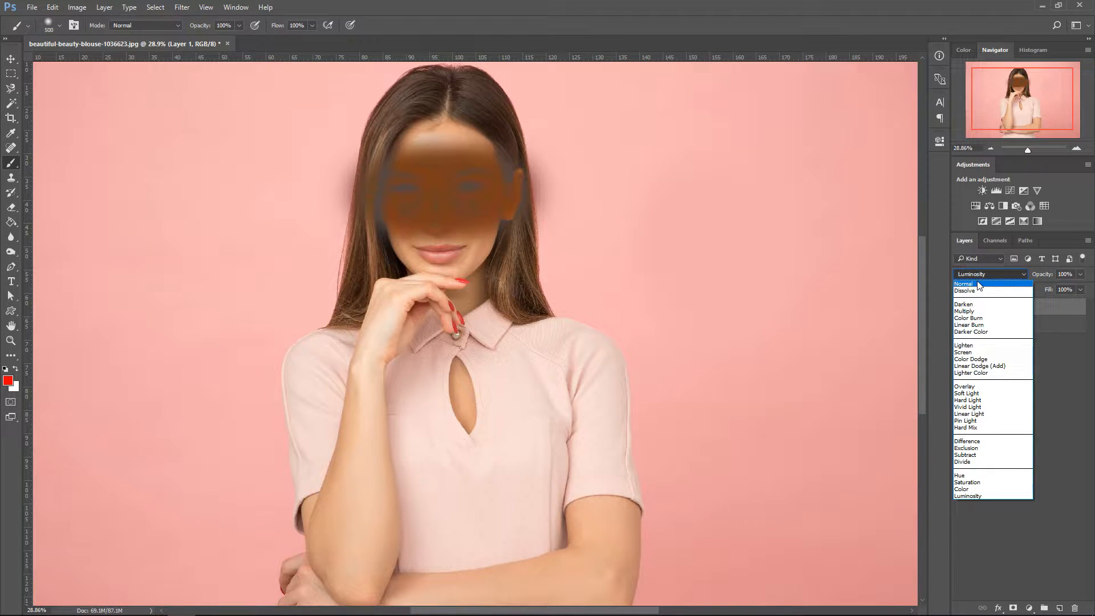
left_click(978, 284)
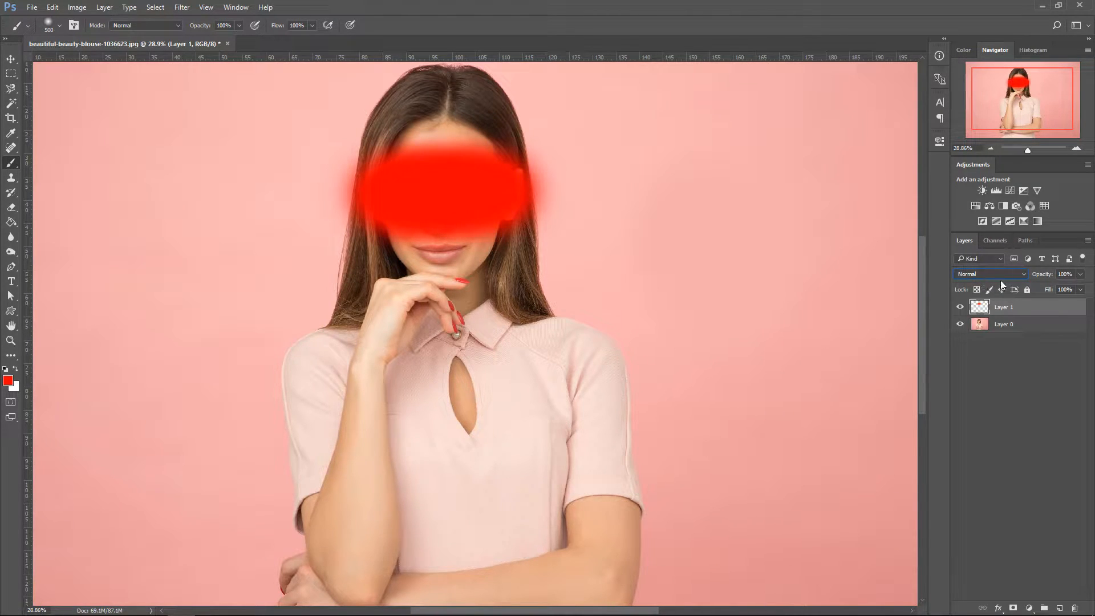
- Reselect the painted Layer 1 and delete it
left_click(1009, 370)
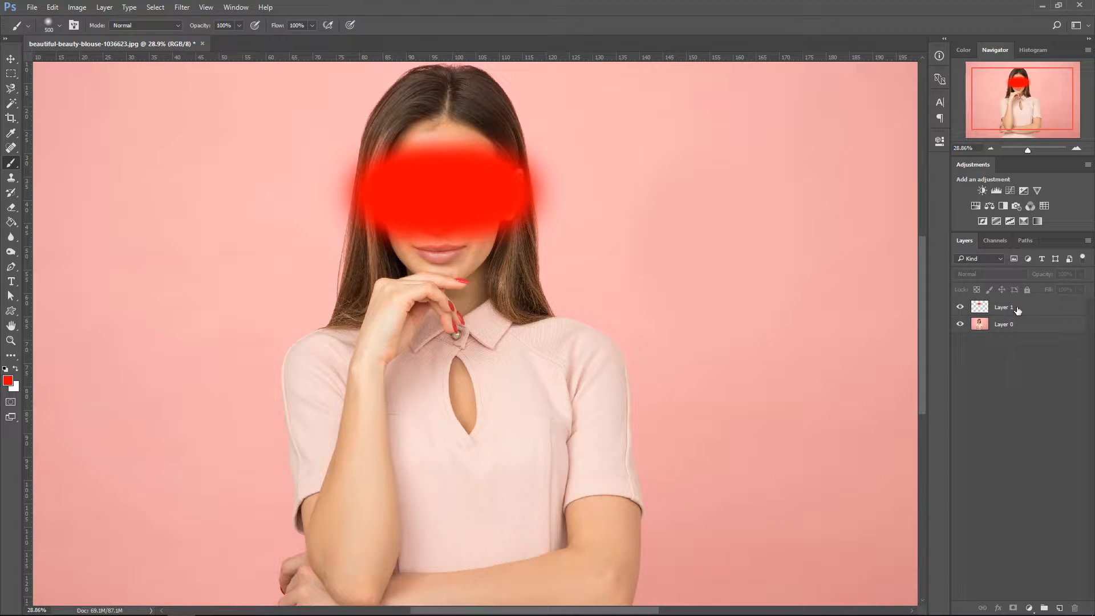
left_click(997, 310)
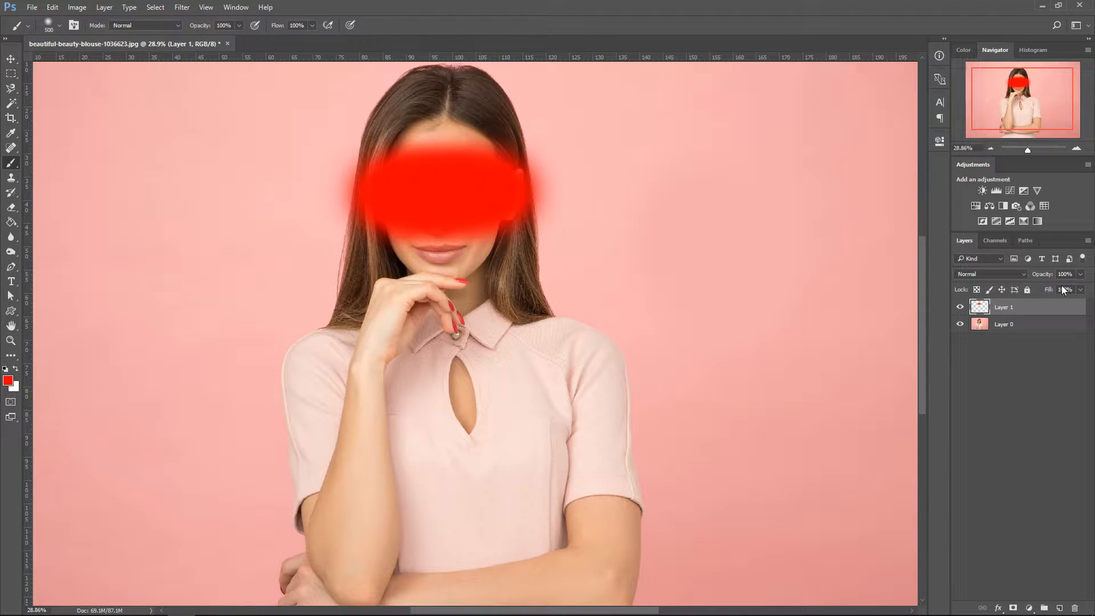
key("Delete")
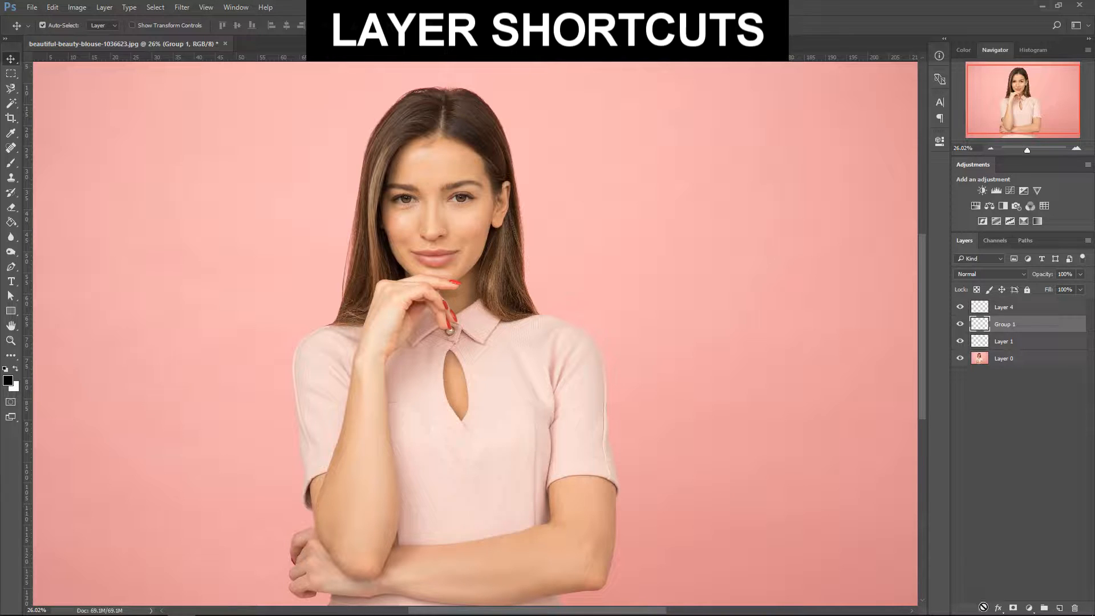
- Select Layer 4 and set up the Custom Shape tool with the check mark shape
left_click(1014, 311)
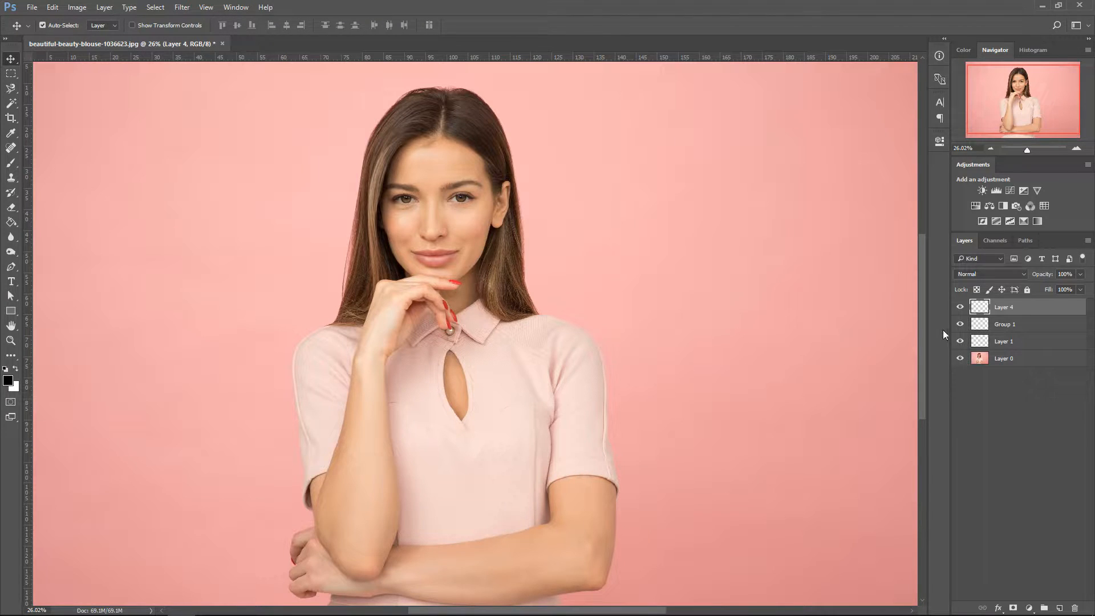
right_click(11, 310)
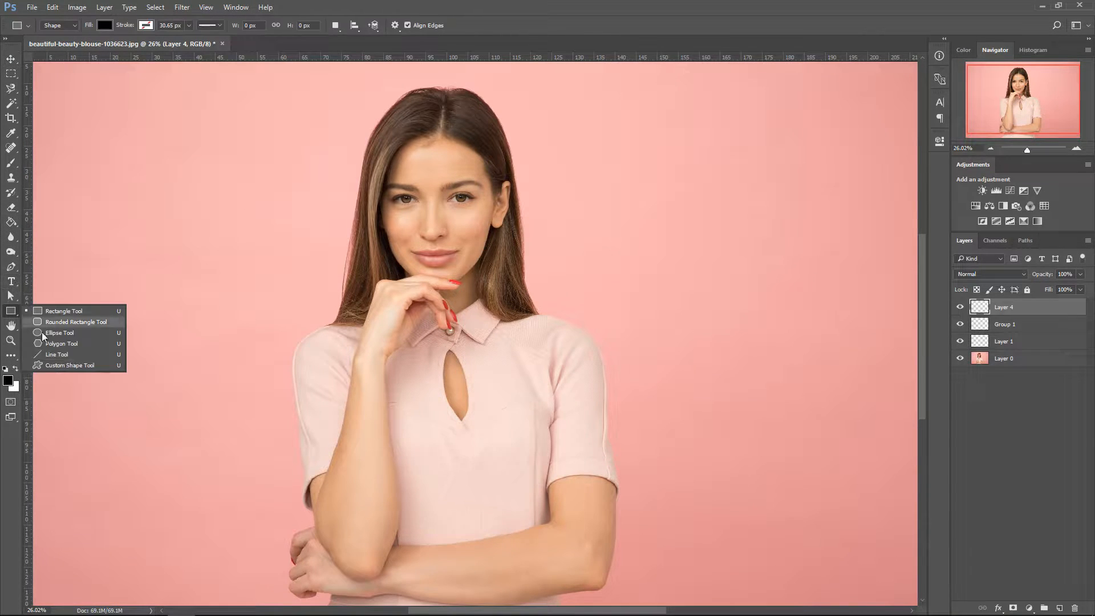
left_click(65, 366)
left_click(447, 25)
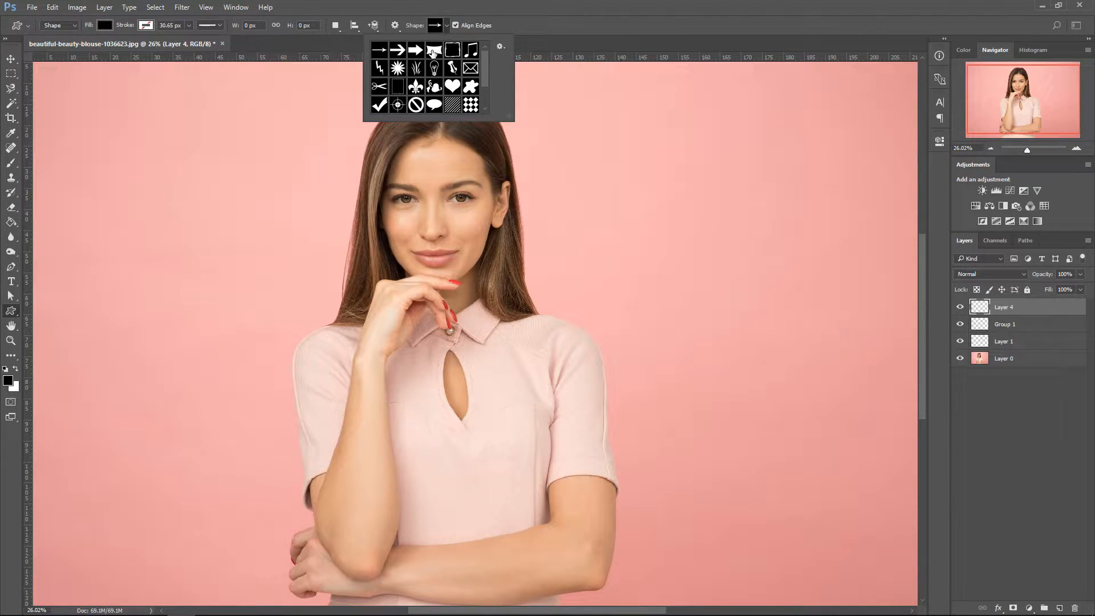
left_click(379, 105)
- Set the foreground colour to white (ffffff) and draw a check mark about 904 × 881 px on the pink background beside the woman's hair
left_click(8, 380)
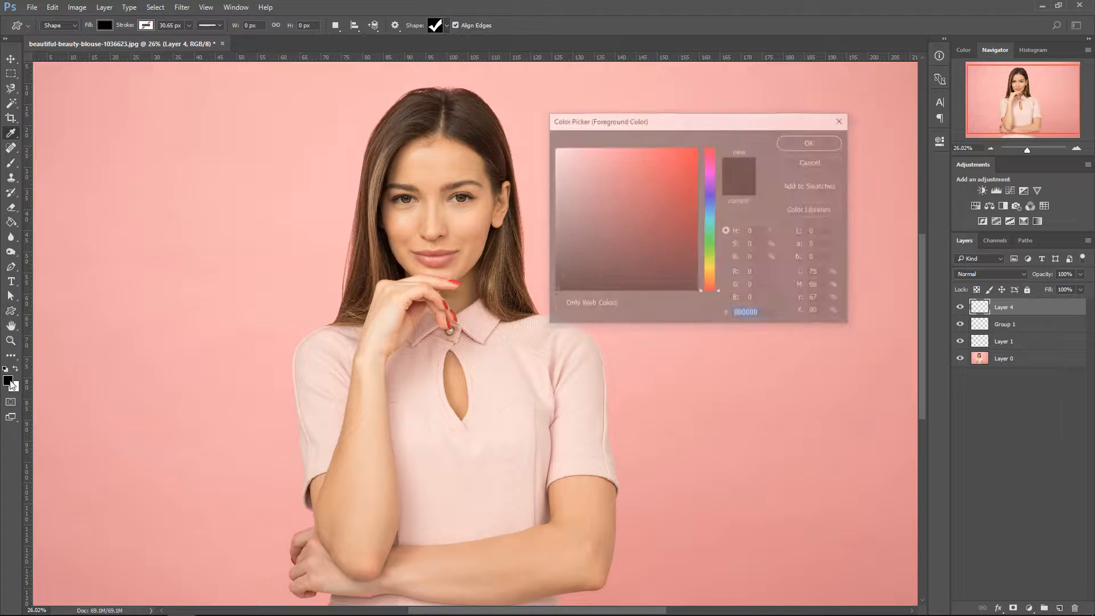
type("ffffff")
left_click(795, 144)
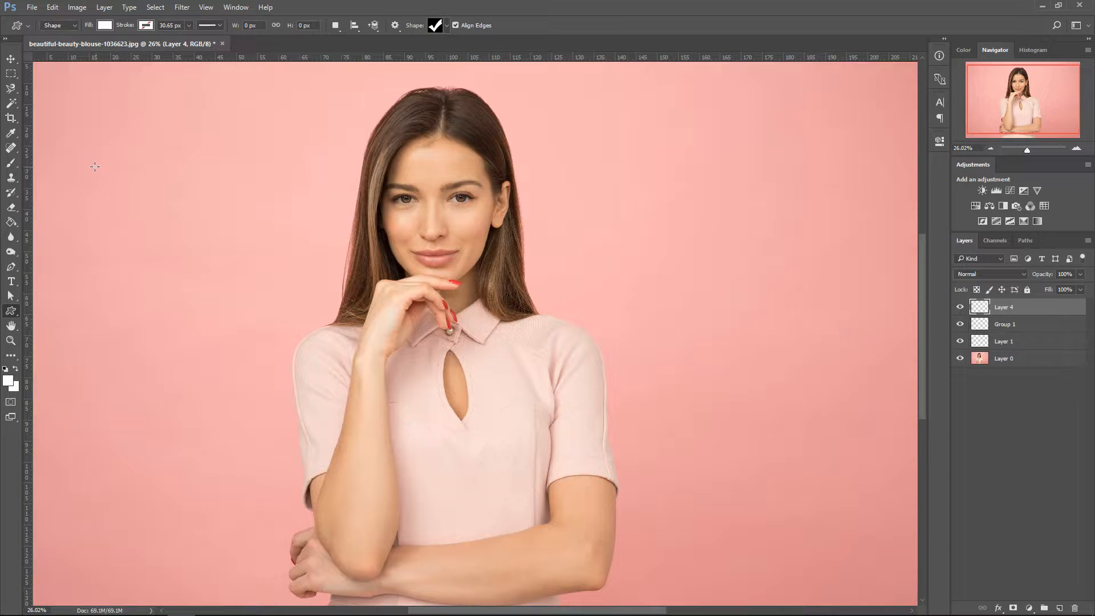
left_click_drag(95, 146, 231, 278)
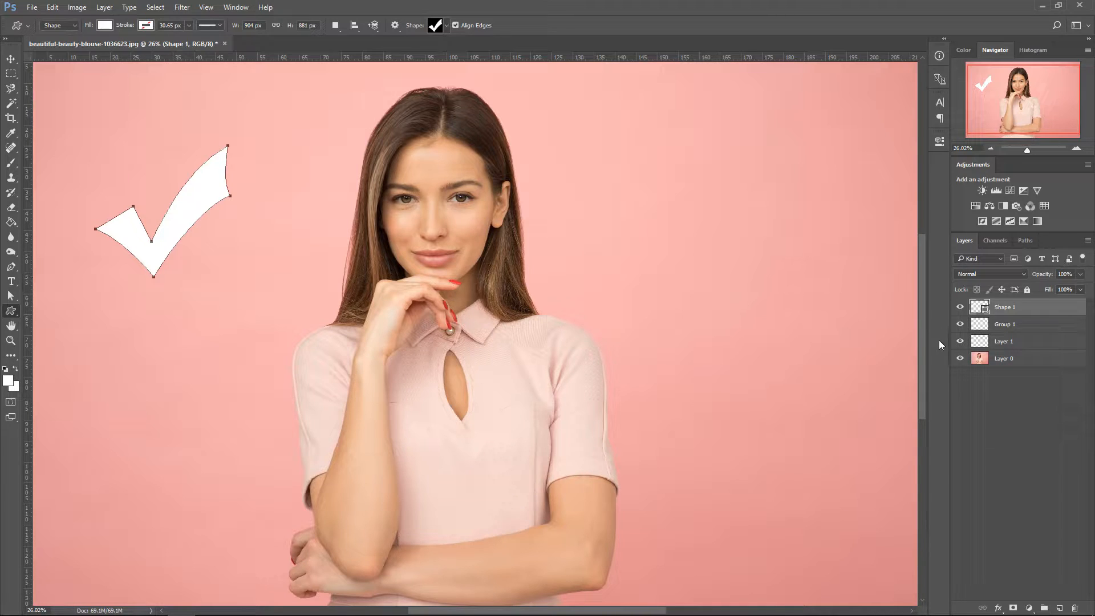
- Duplicate the check mark layer and move one check mark to the opposite side of the woman at the same height
left_click_drag(1021, 308, 1022, 321)
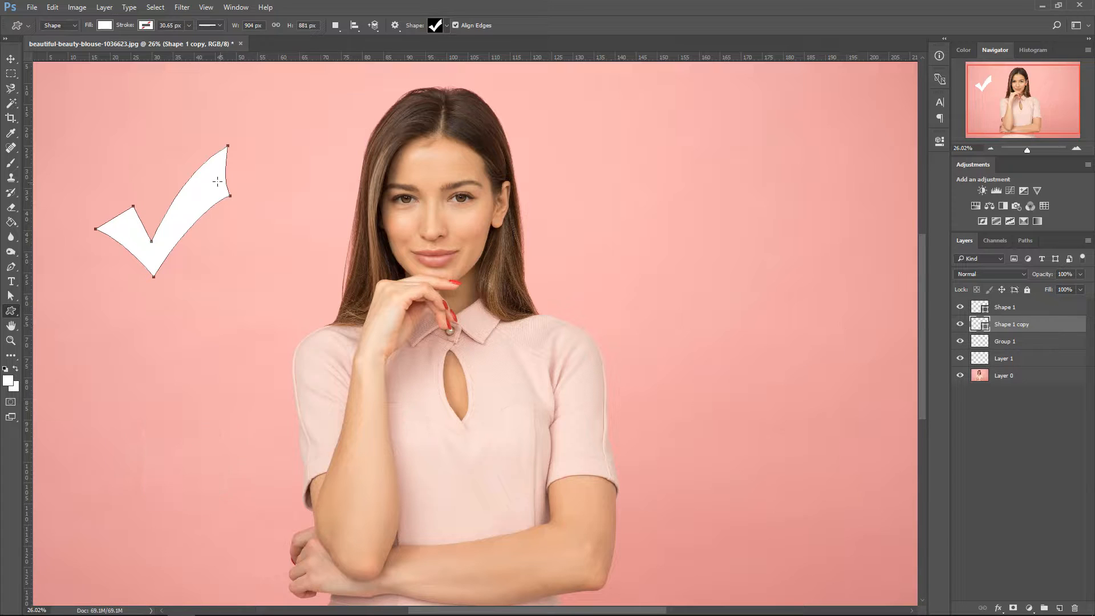
key("v")
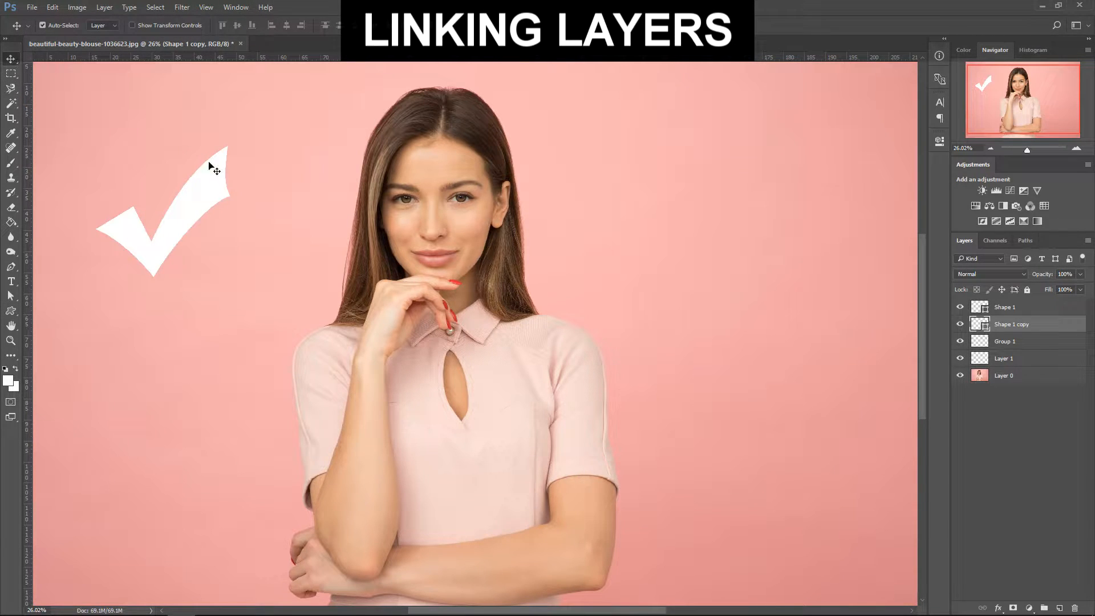
left_click(206, 165)
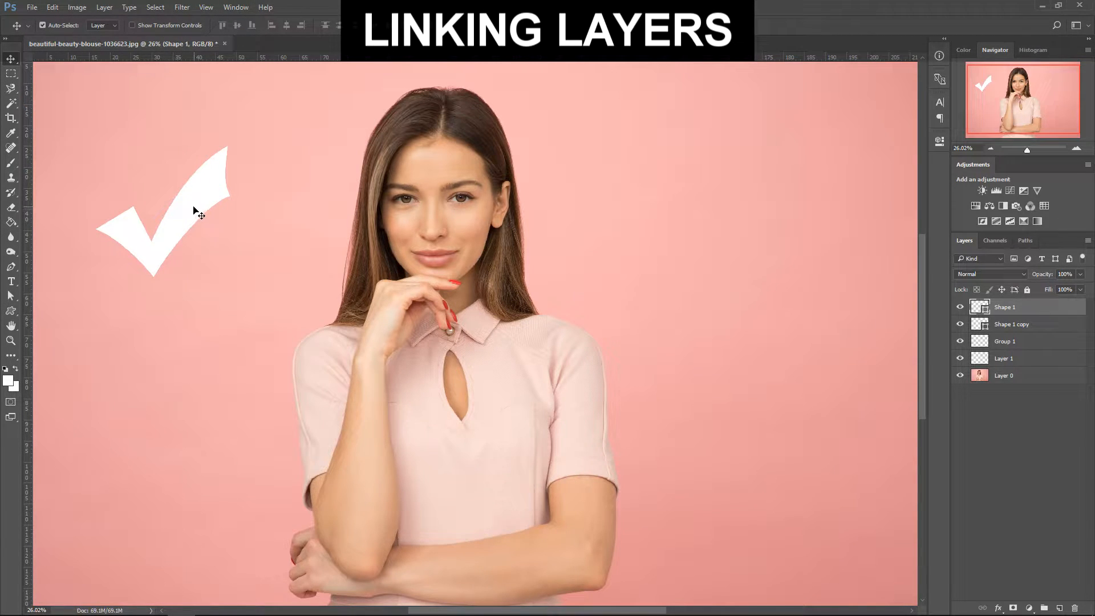
left_click_drag(197, 211, 818, 203)
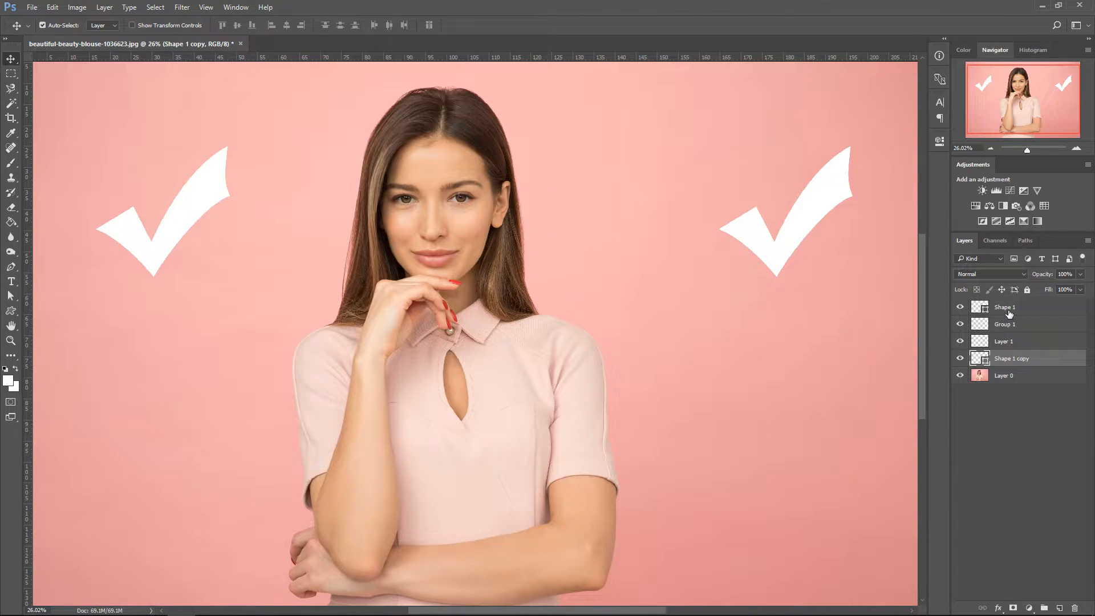
- Link the Shape 1 and Shape 1 copy layers, then select only Shape 1
left_click(1014, 316, "ctrl")
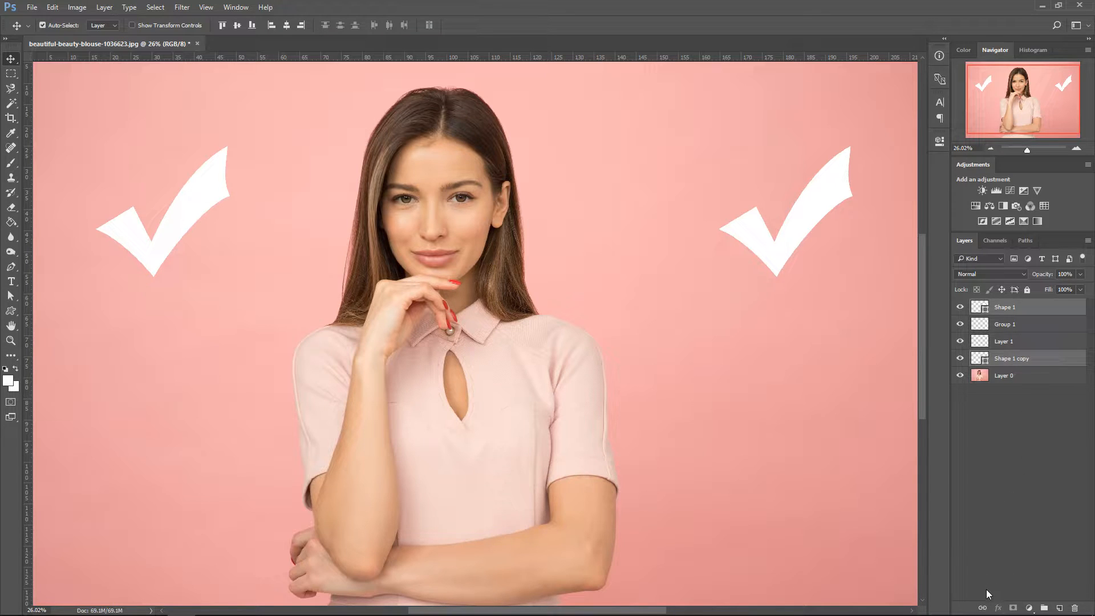
left_click(1025, 360)
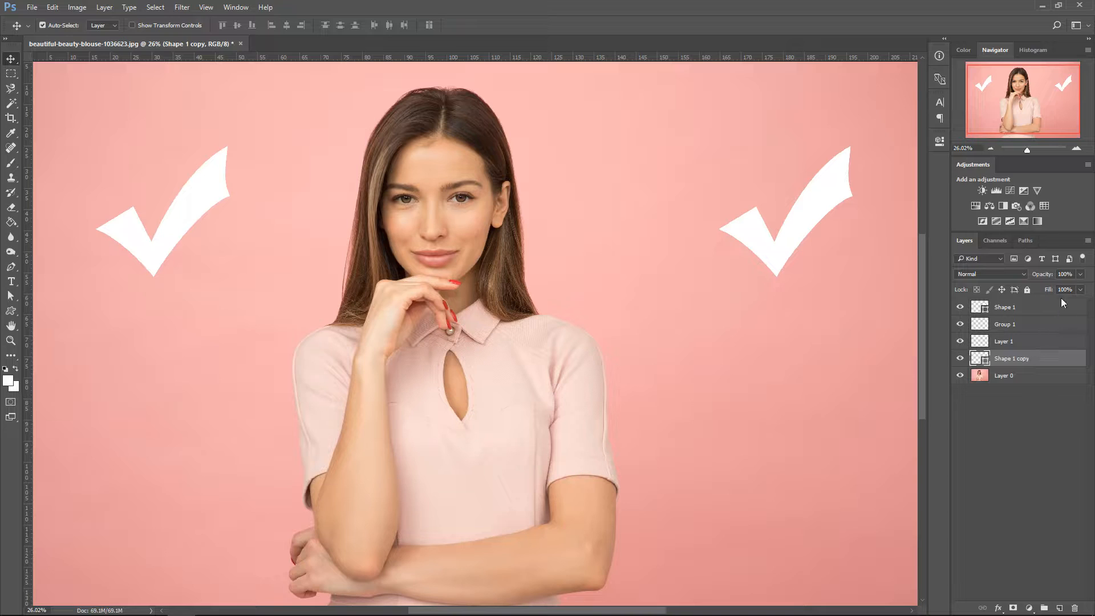
left_click(1025, 309, "ctrl")
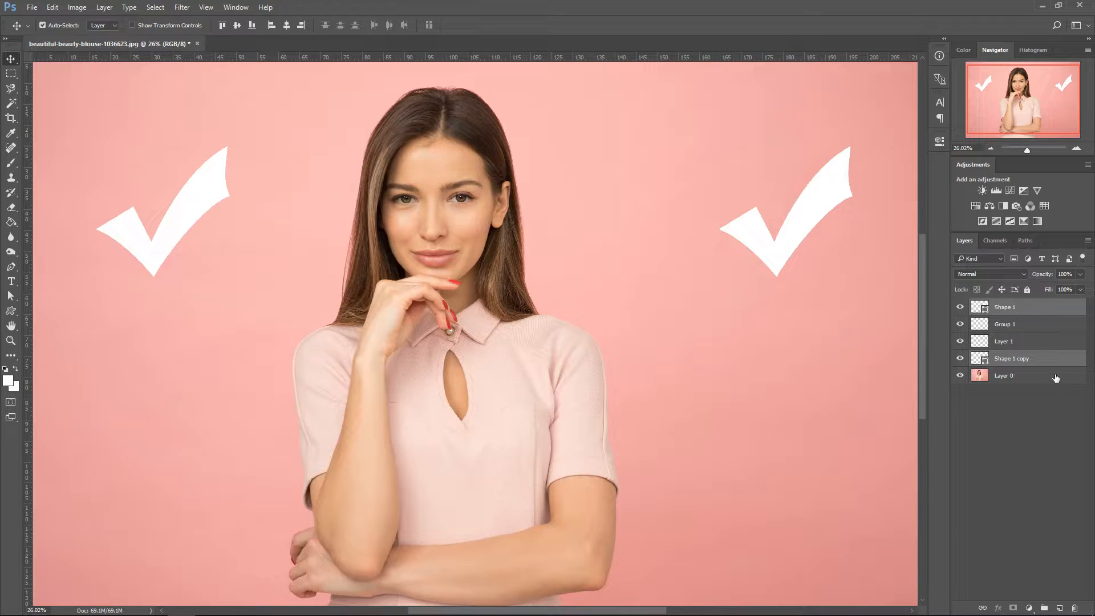
left_click(1027, 310)
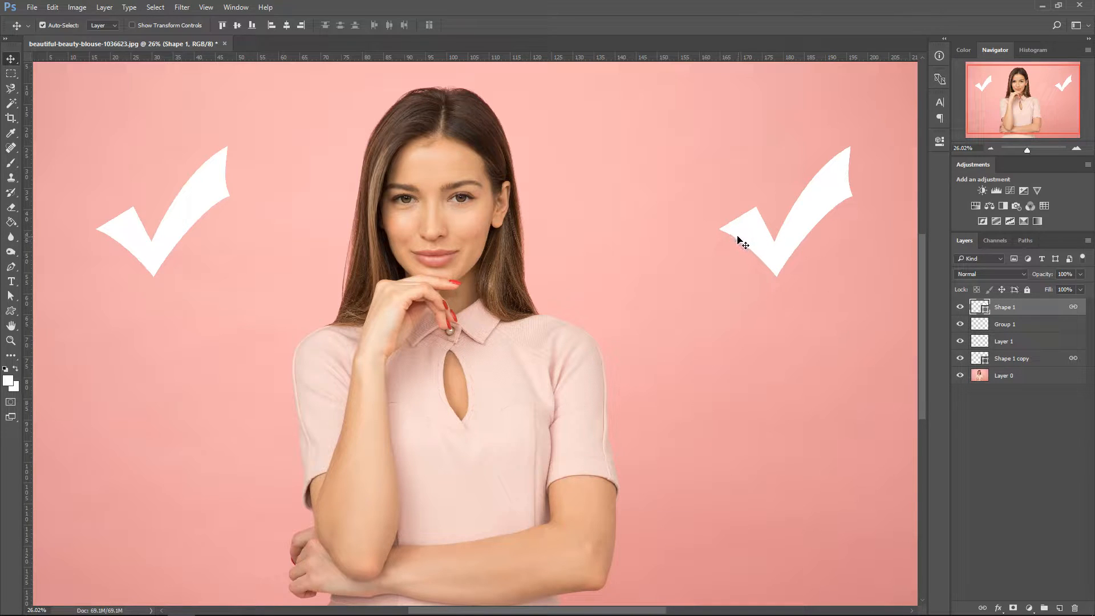
- Scale both linked check marks down together with Free Transform and commit the change
key("ctrl+t")
left_click_drag(852, 278, 646, 234)
key("Return")
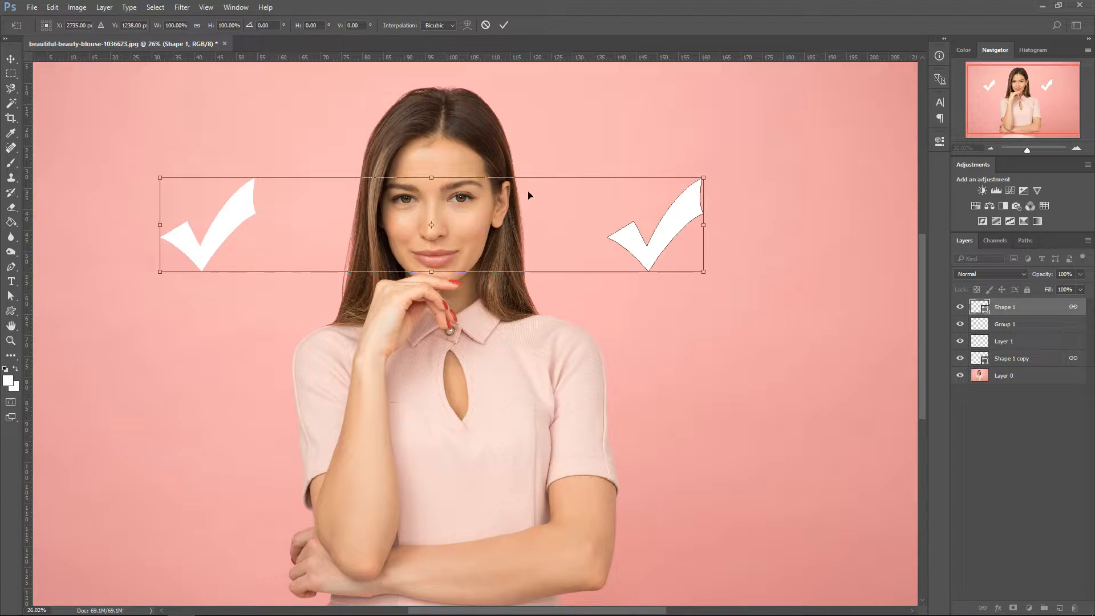
key("Return")
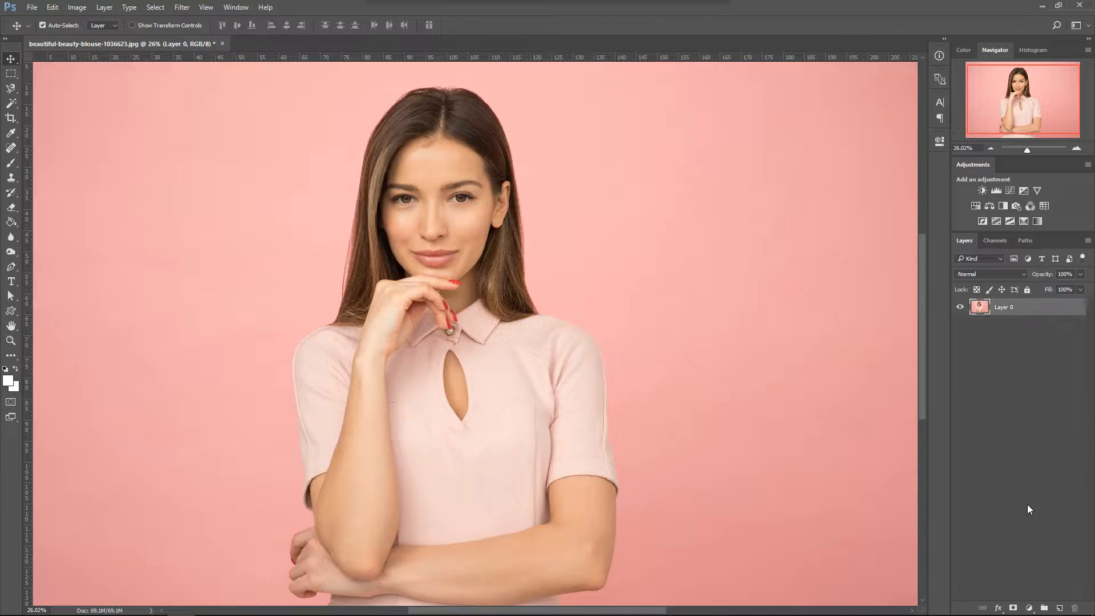
- Open the Stroke effect settings for Layer 0 to view the options, and close them without applying
left_click(998, 608)
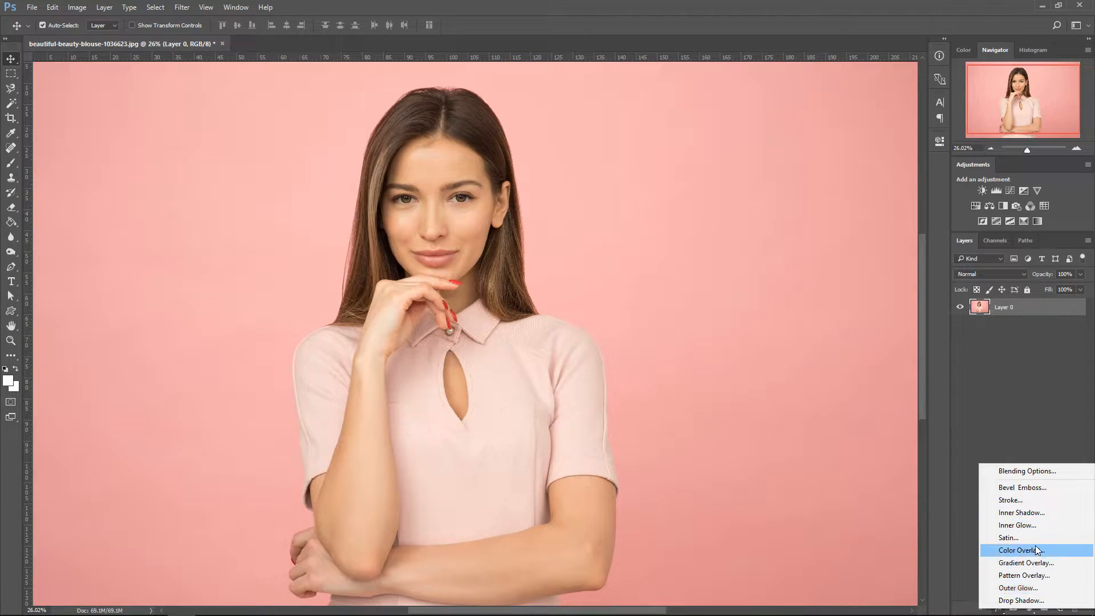
left_click(1029, 502)
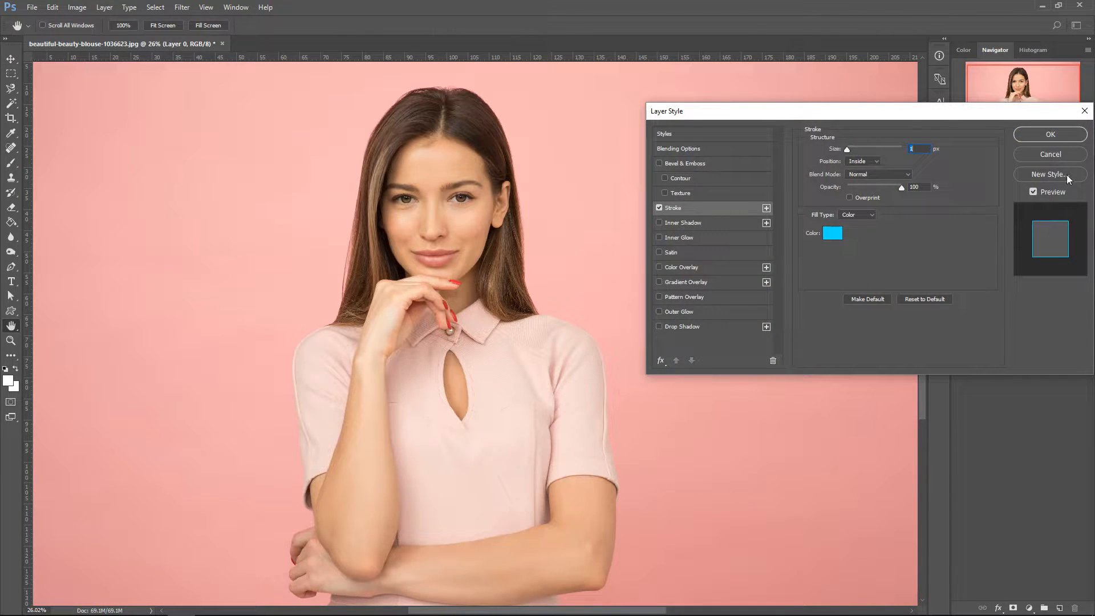
left_click(1051, 154)
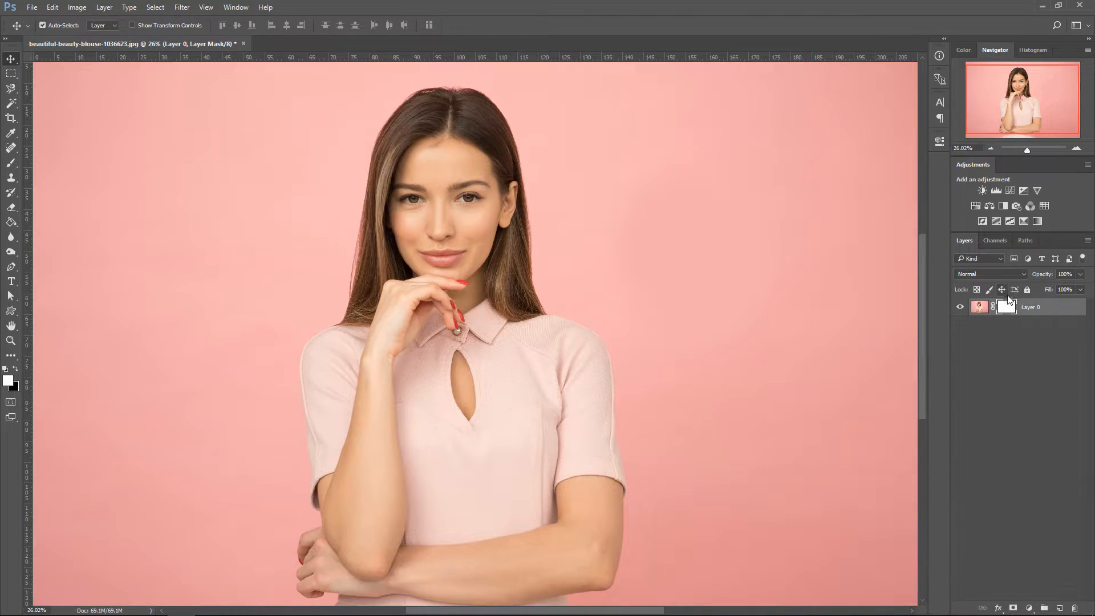
- Switch back and forth between Layer 0's image and its mask, ending with the image active
left_click(980, 308)
left_click(979, 308)
left_click(1009, 309)
left_click(983, 309)
left_click(1007, 310)
left_click(981, 310)
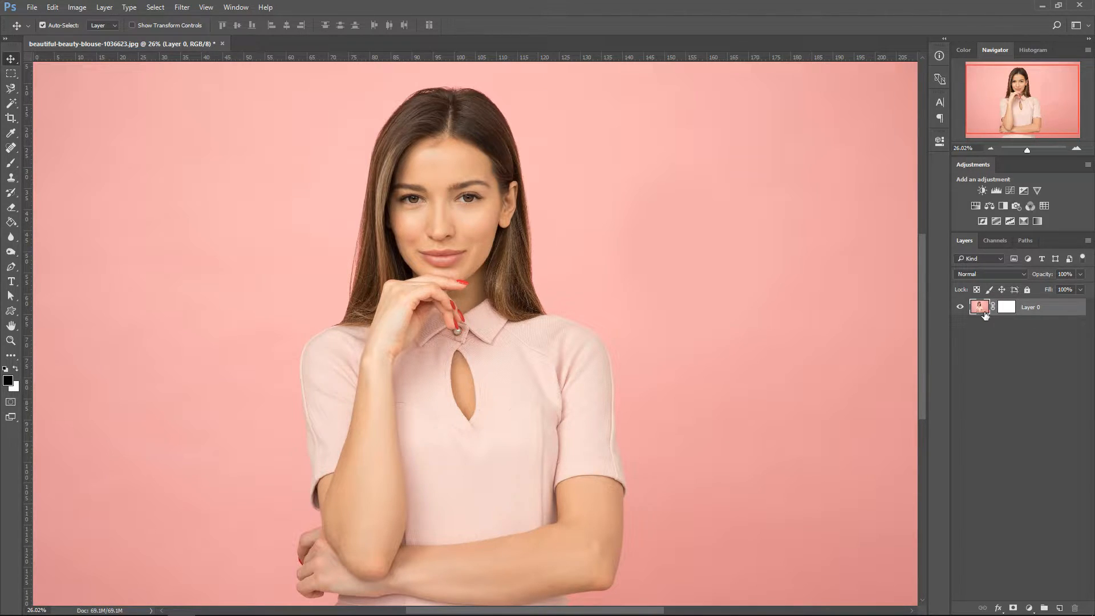
- Activate Layer 0's mask and paint on it with a black brush to hide a large area of the pink background beside the woman
left_click(1004, 310)
key("b")
key("x")
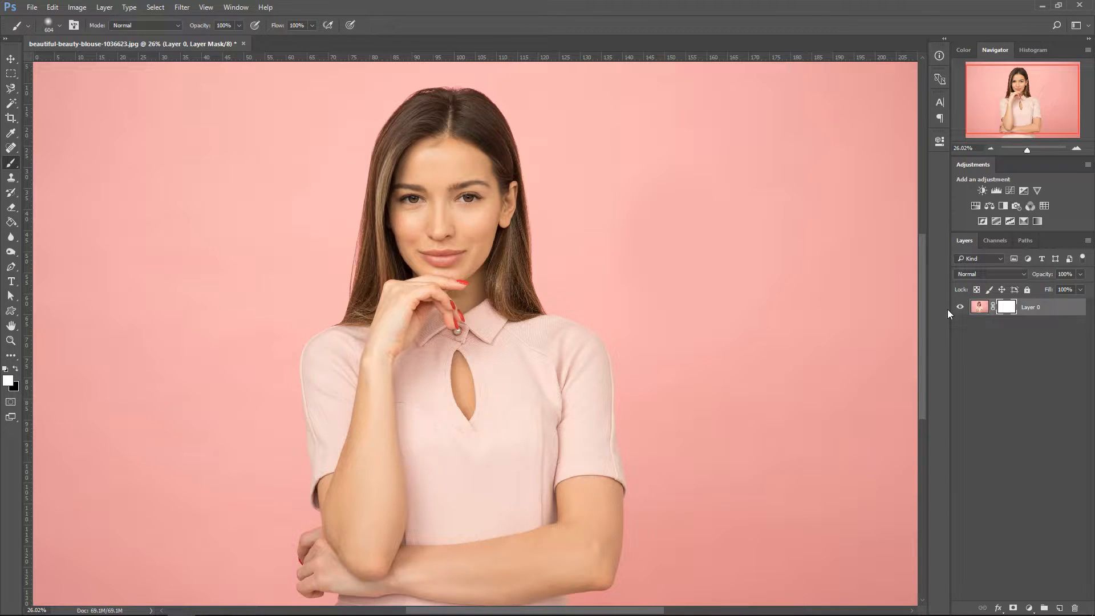
left_click(979, 309)
left_click(1007, 311)
left_click(17, 366)
mouse_move(603, 168)
left_mouse_down()
mouse_move(666, 191)
mouse_move(637, 209)
mouse_move(719, 246)
mouse_move(738, 211)
mouse_move(692, 210)
mouse_move(749, 281)
mouse_move(827, 189)
mouse_move(843, 257)
mouse_move(754, 166)
mouse_move(808, 195)
mouse_move(783, 155)
mouse_move(688, 135)
mouse_move(790, 205)
mouse_move(796, 324)
mouse_move(675, 291)
mouse_move(668, 324)
mouse_move(700, 380)
mouse_move(826, 321)
mouse_move(774, 211)
left_mouse_up()
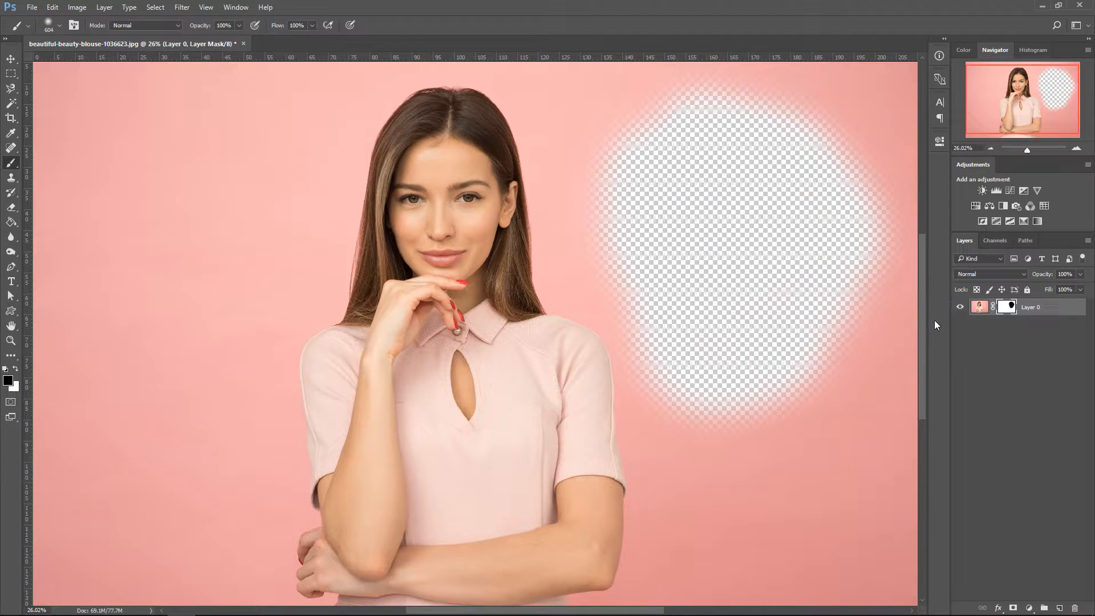
- Disable Layer 0's mask temporarily and enable it again
left_click(1011, 308, "shift")
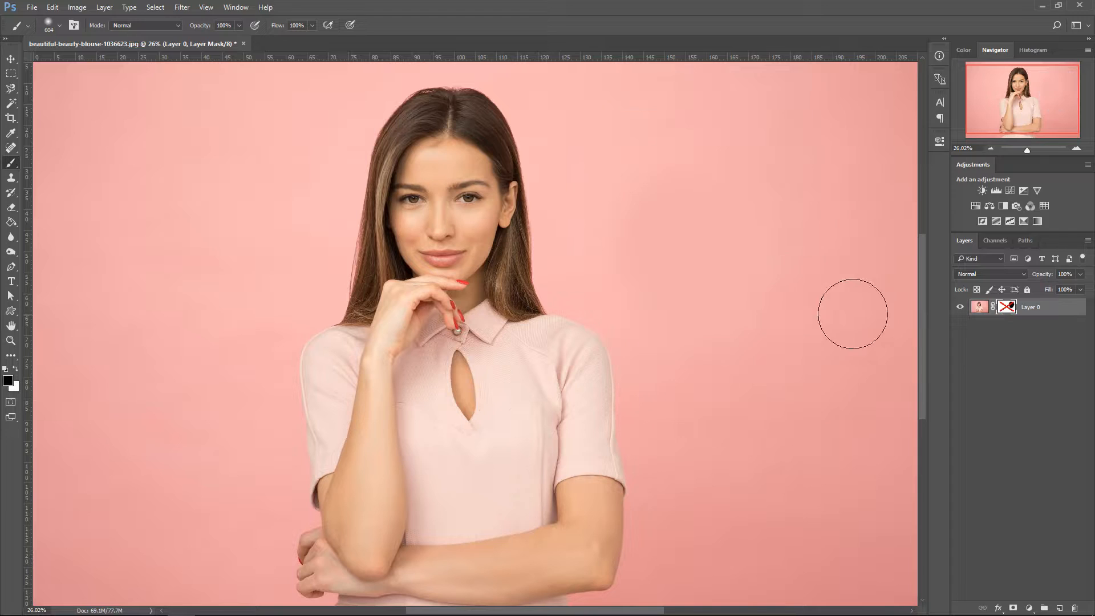
left_click(1004, 303, "shift")
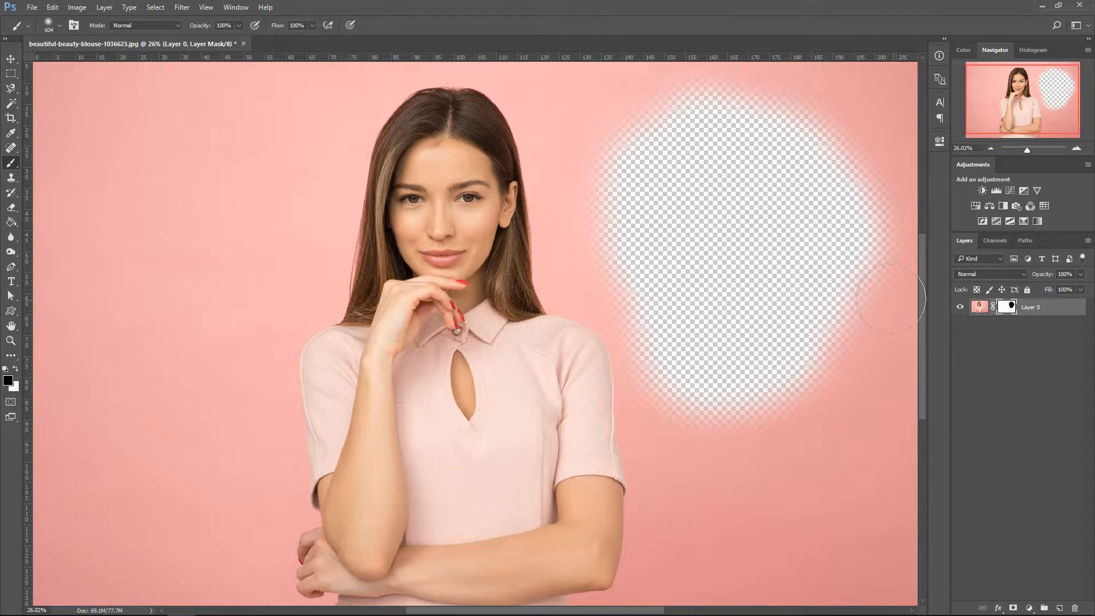
- Turn Layer 0's mask off with the Disable Layer Mask command, and turn it back on
right_click(1010, 308)
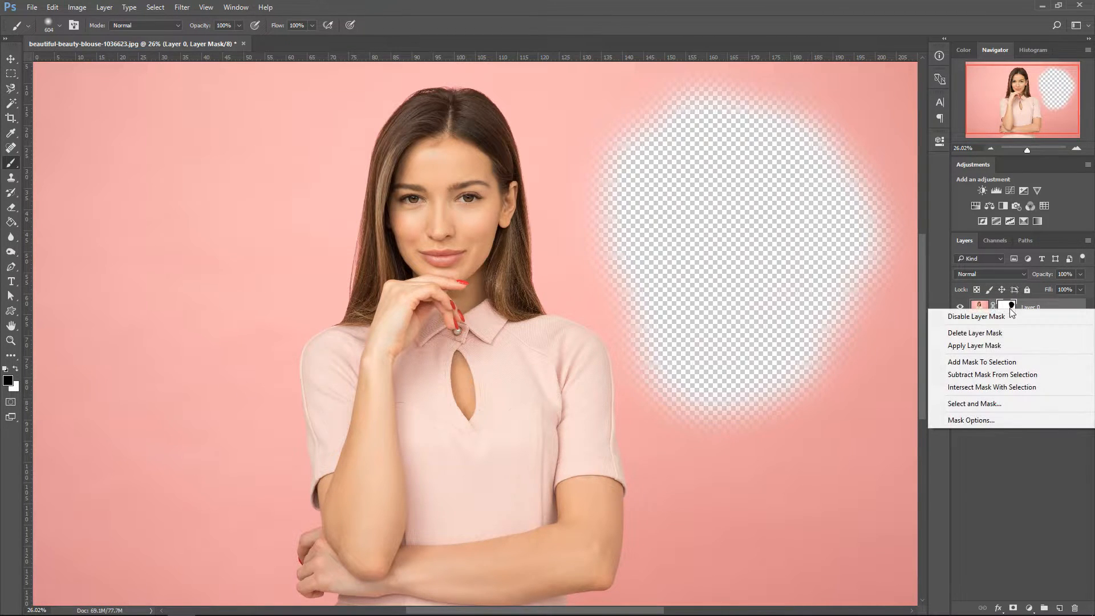
left_click(1007, 317)
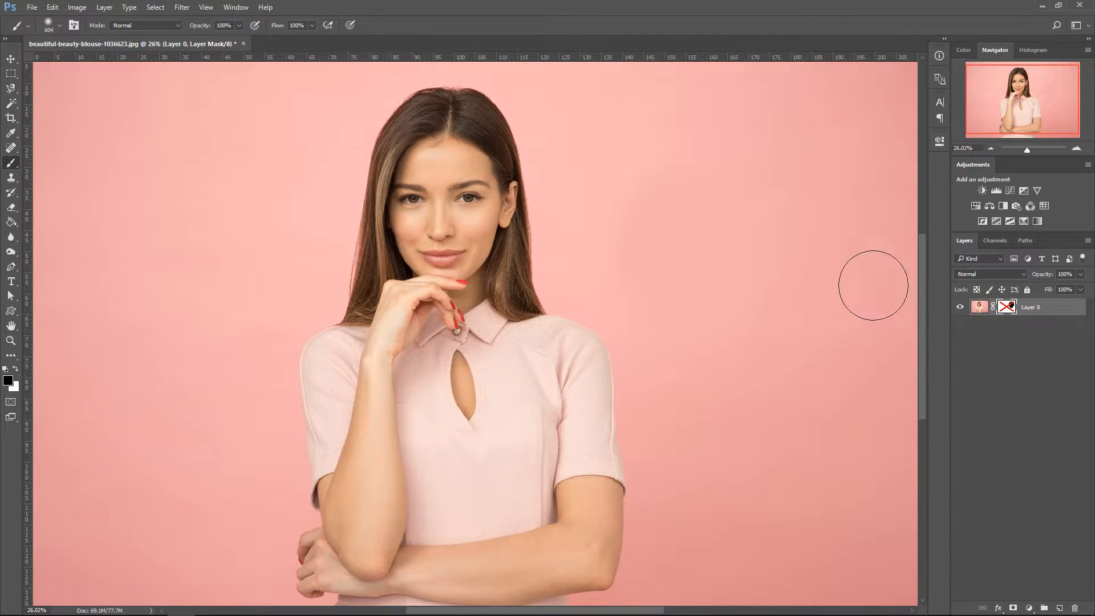
left_click(1007, 308, "shift")
- Enlarge the brush to 1300 px and paint white on Layer 0's mask to restore the hidden pink background
key("x")
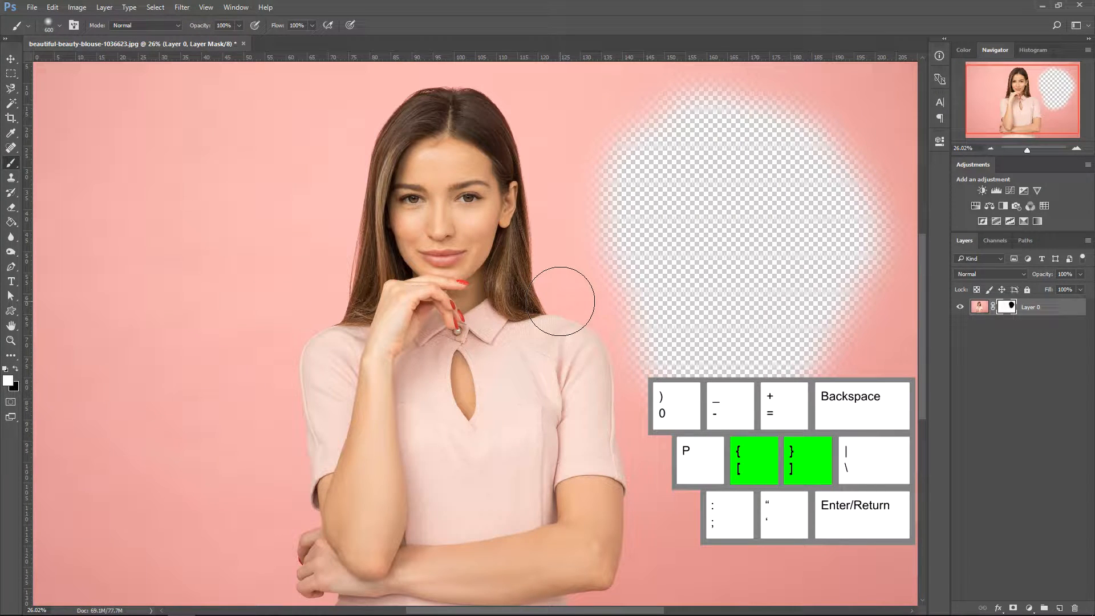
key("bracketright")
key("bracketright")
key("bracketright")
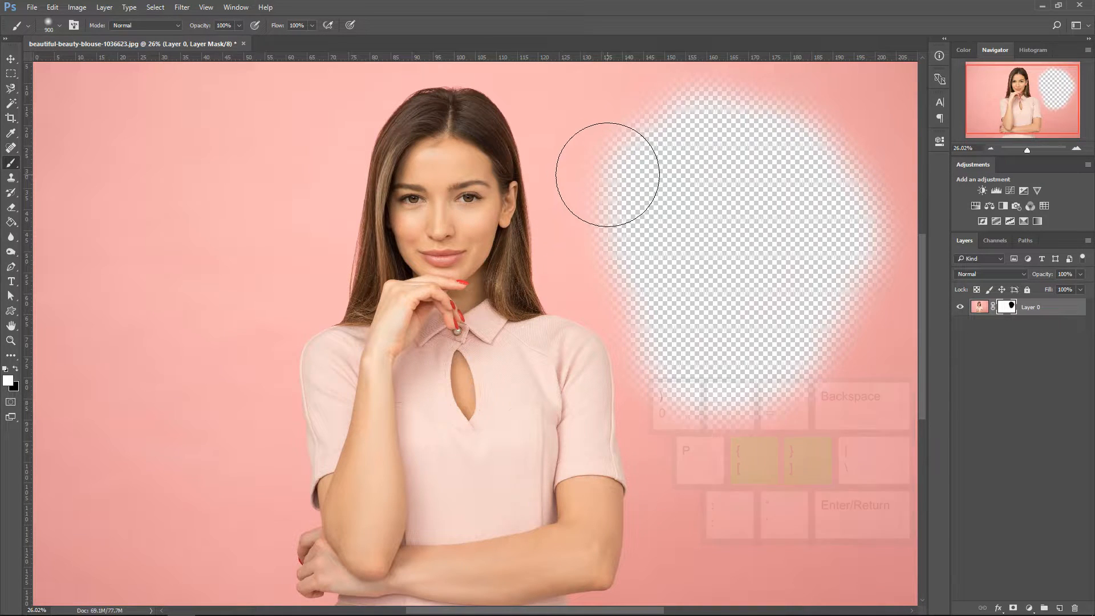
key("bracketright")
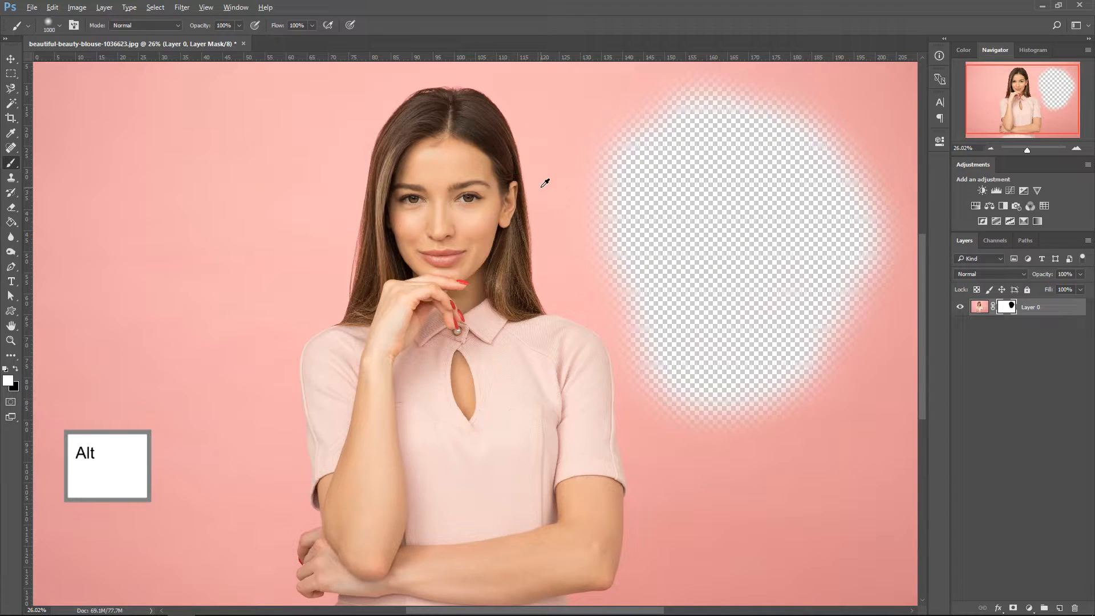
left_click(544, 183, "alt")
mouse_move(545, 183)
left_mouse_down()
mouse_move(583, 183)
mouse_move(516, 180)
mouse_move(594, 180)
mouse_move(534, 181)
mouse_move(552, 194)
mouse_move(553, 247)
mouse_move(567, 123)
left_mouse_up()
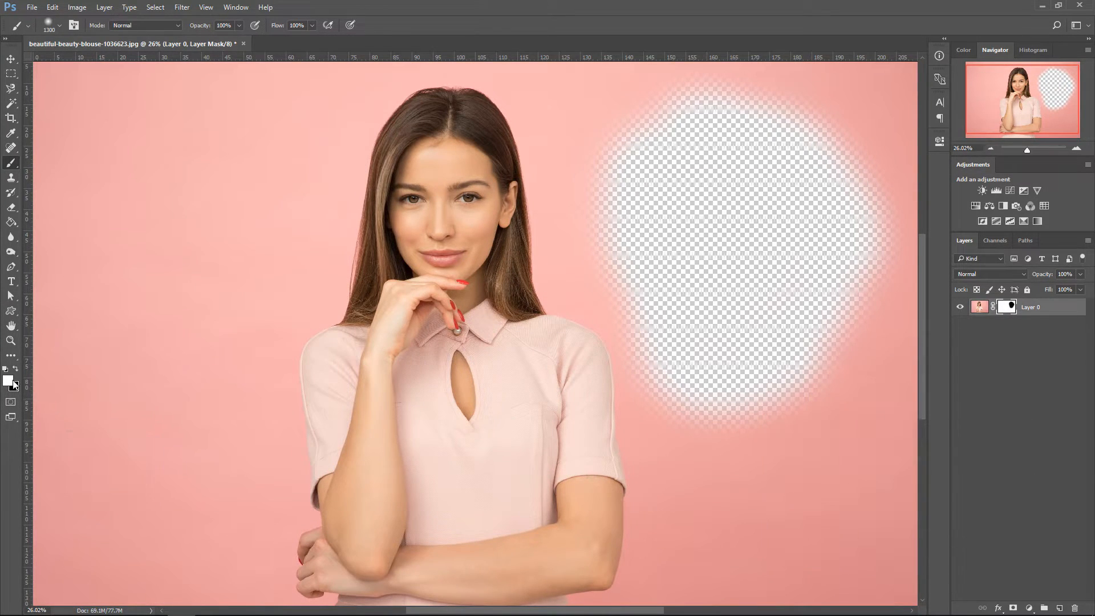
mouse_move(709, 435)
left_mouse_down()
mouse_move(712, 385)
mouse_move(749, 431)
mouse_move(611, 356)
mouse_move(770, 322)
mouse_move(799, 400)
mouse_move(686, 253)
mouse_move(844, 266)
mouse_move(706, 238)
mouse_move(824, 215)
left_mouse_up()
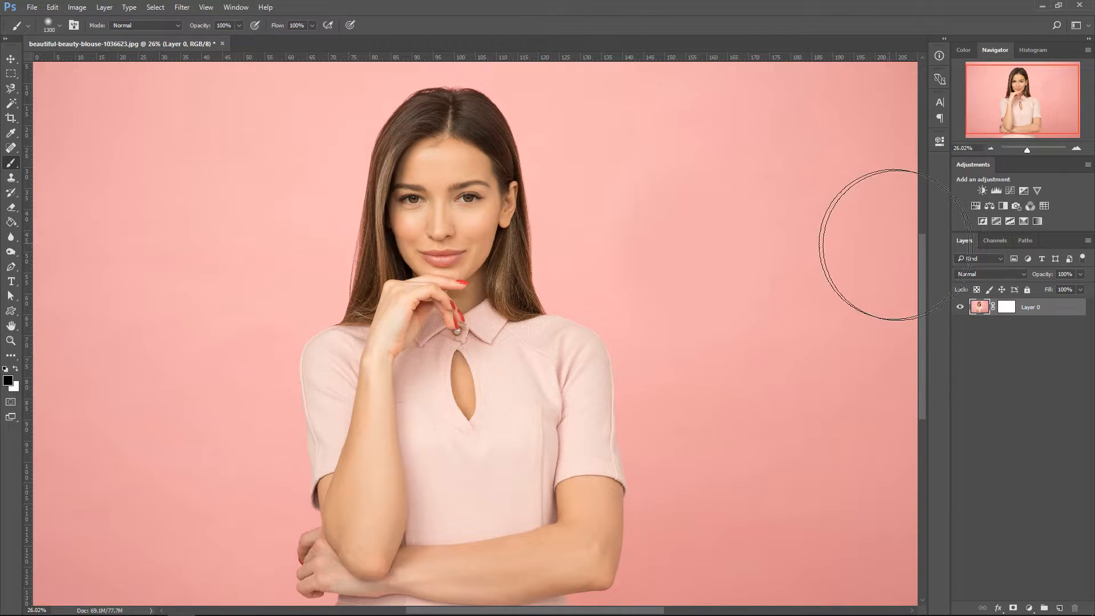
- View Layer 0's mask on its own, paint a large soft black spot in its upper-right area, and return to the image view
key("alt")
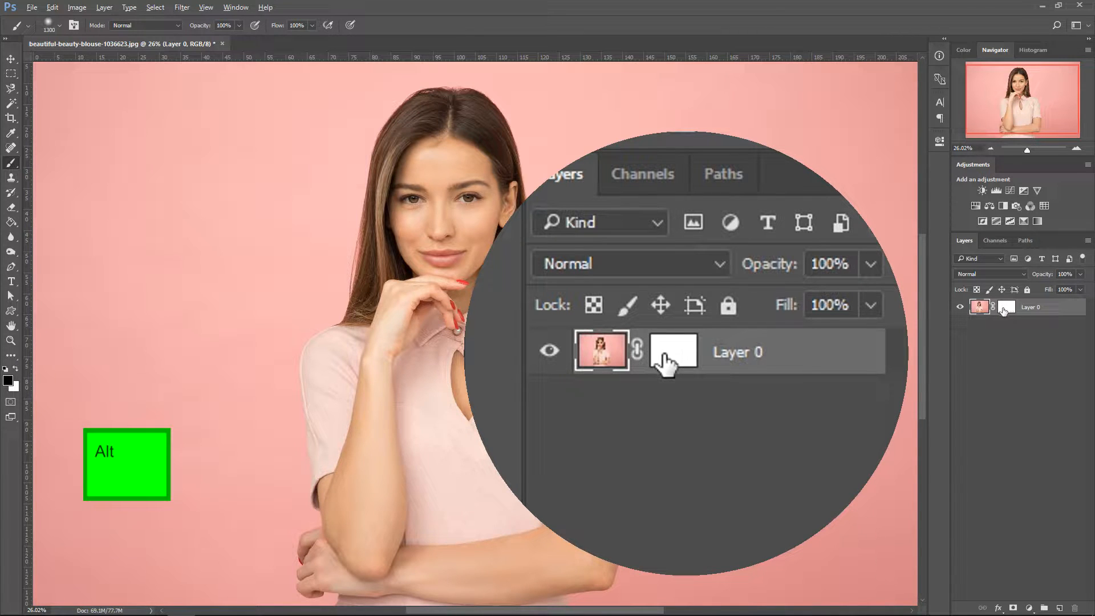
left_click(1009, 309, "alt")
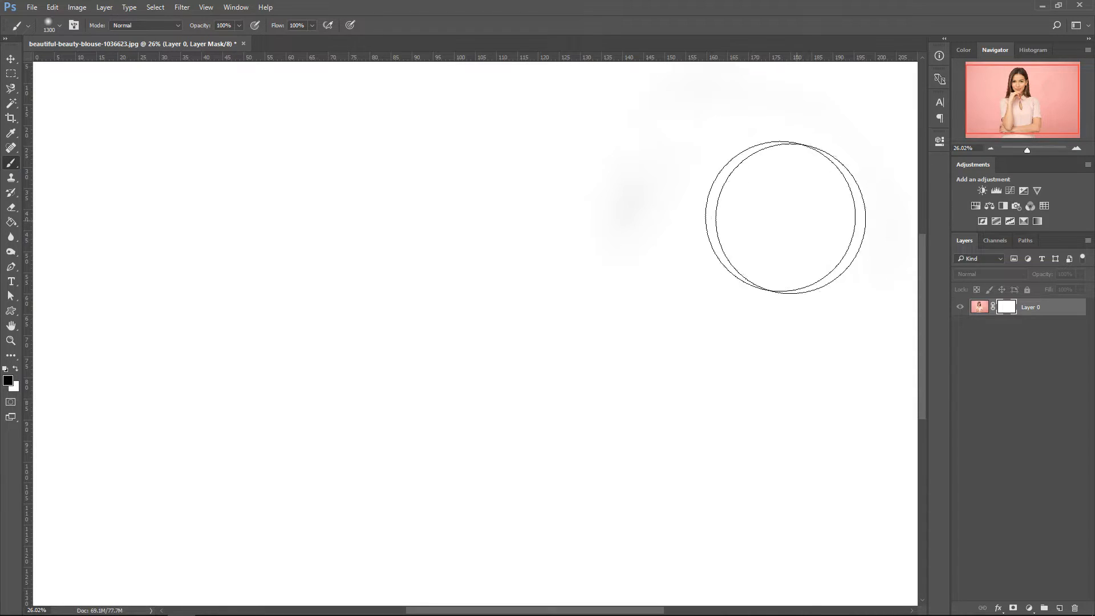
mouse_move(787, 208)
left_mouse_down()
mouse_move(778, 175)
mouse_move(770, 214)
mouse_move(818, 208)
mouse_move(788, 184)
left_mouse_up()
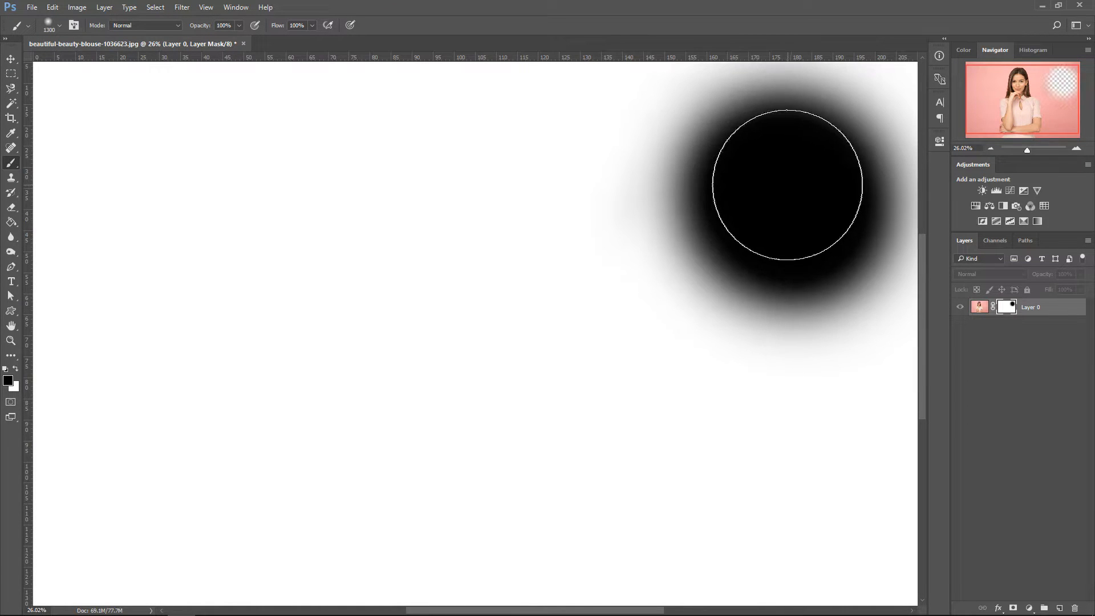
left_click(1007, 305, "alt")
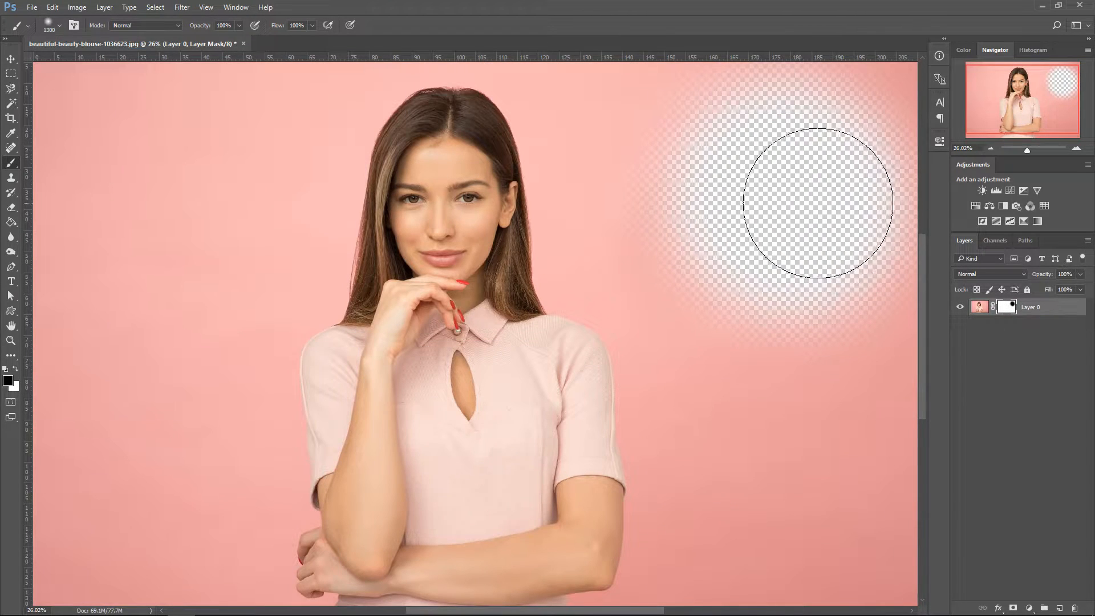
left_click(1007, 307, "alt")
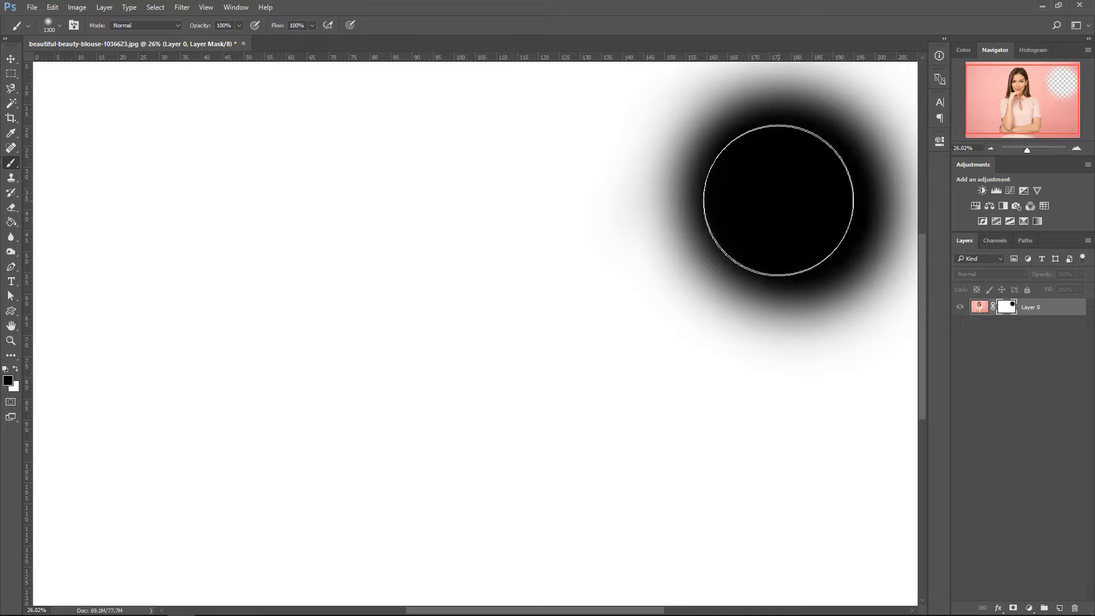
left_click(1007, 307, "alt")
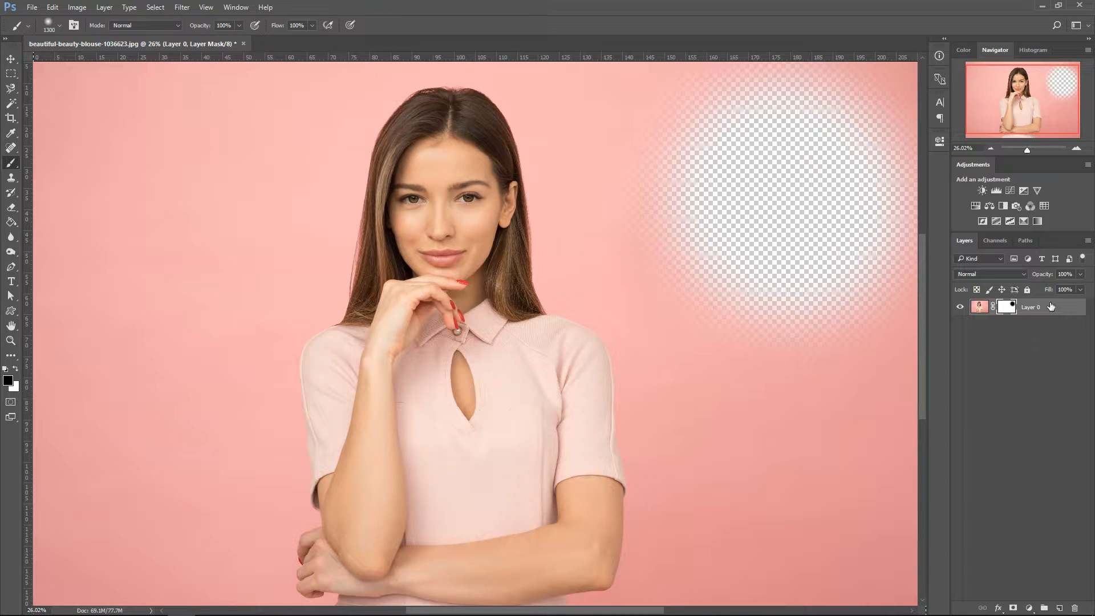
- Load Layer 0's mask as a selection, and clear the selection
left_click(1005, 308, "ctrl")
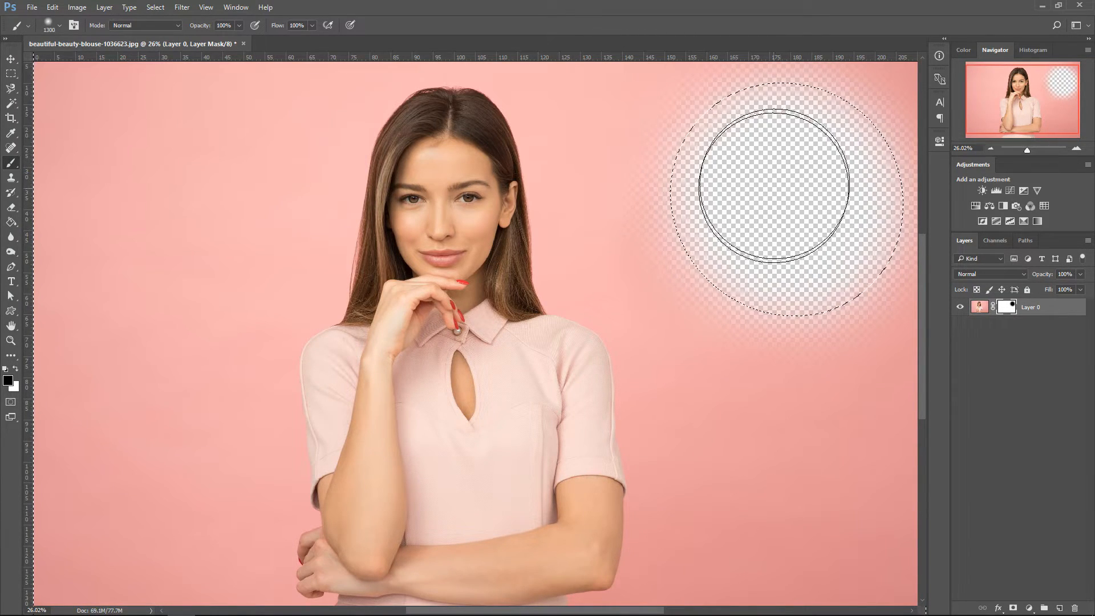
key("x")
key("v")
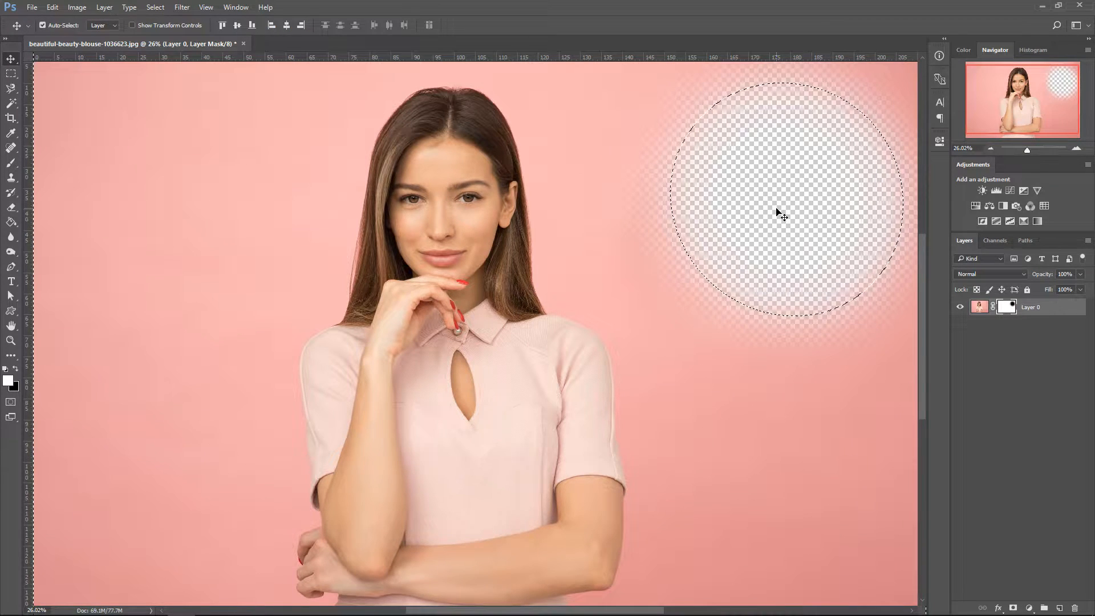
key("ctrl+d")
- Replace Layer 0's mask with a new one inverted to black, and paint white on it to reveal part of the woman
key("Delete")
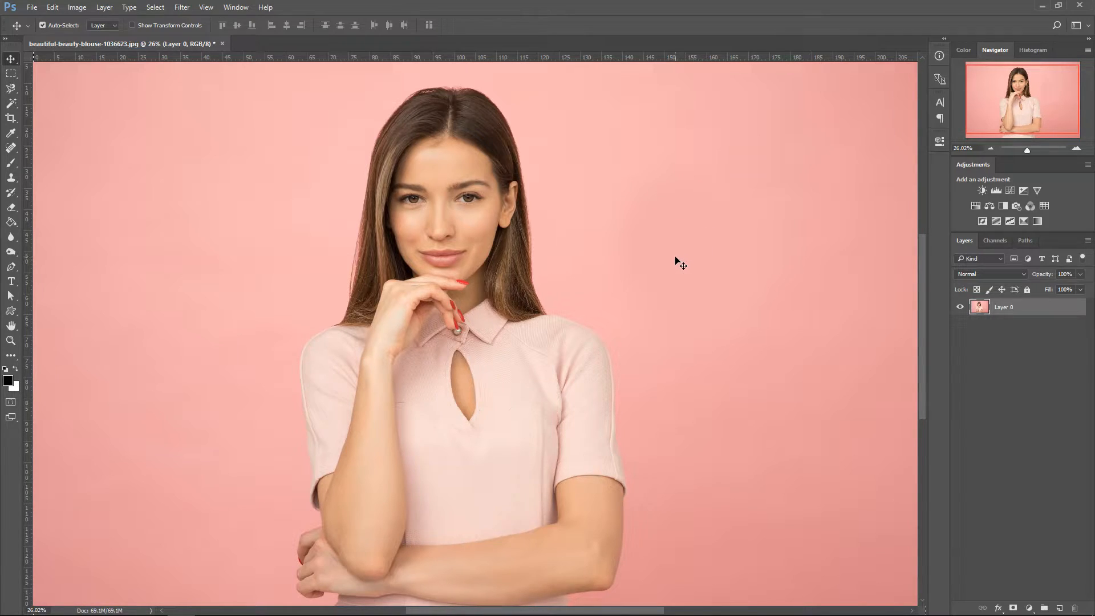
key("b")
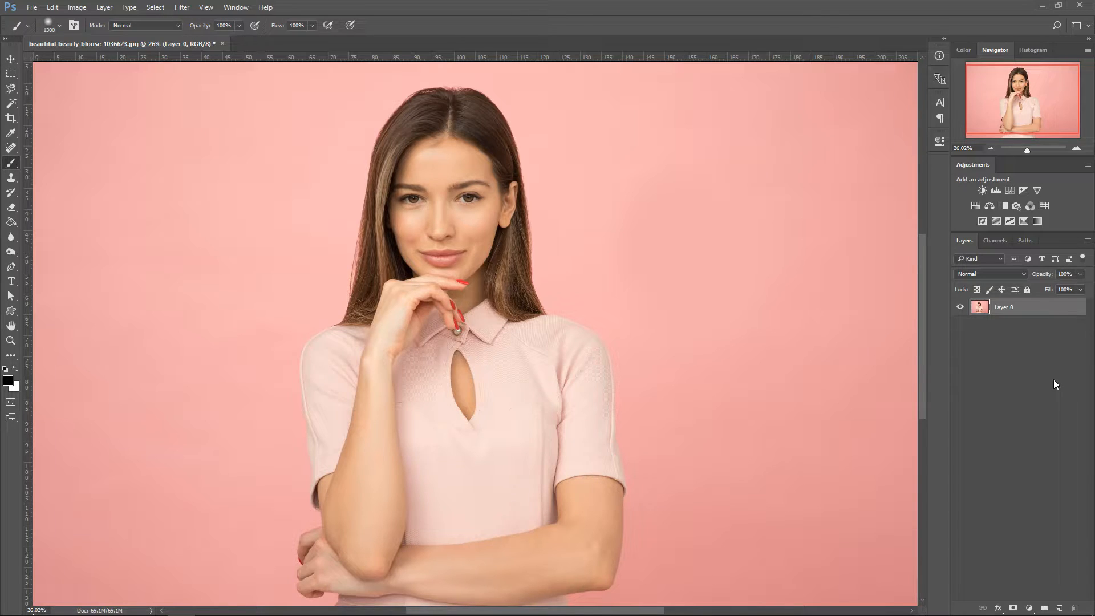
left_click(1013, 608)
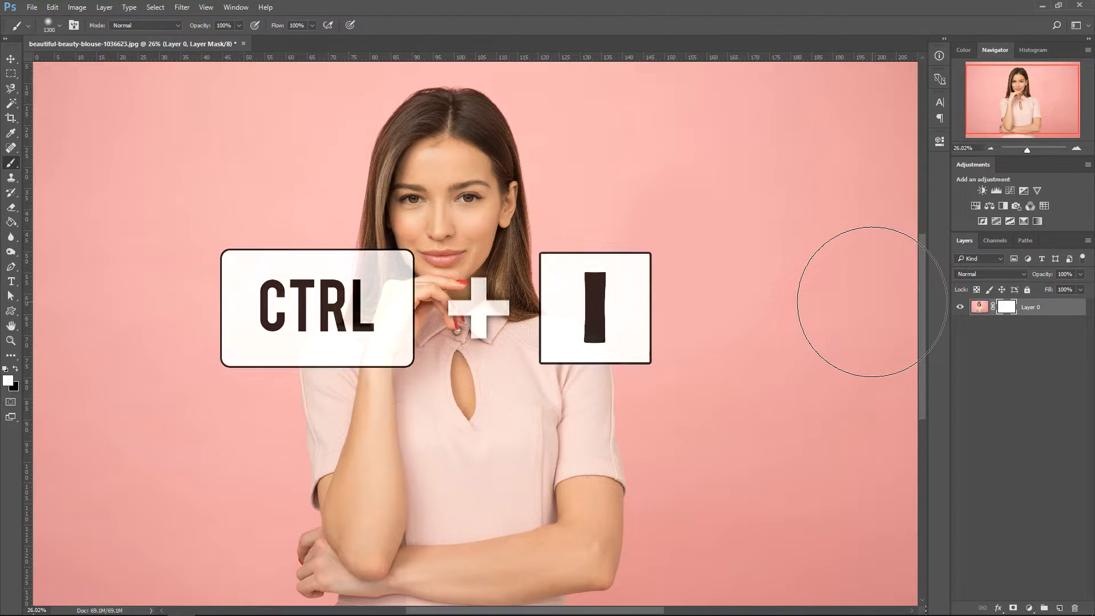
key("ctrl+i")
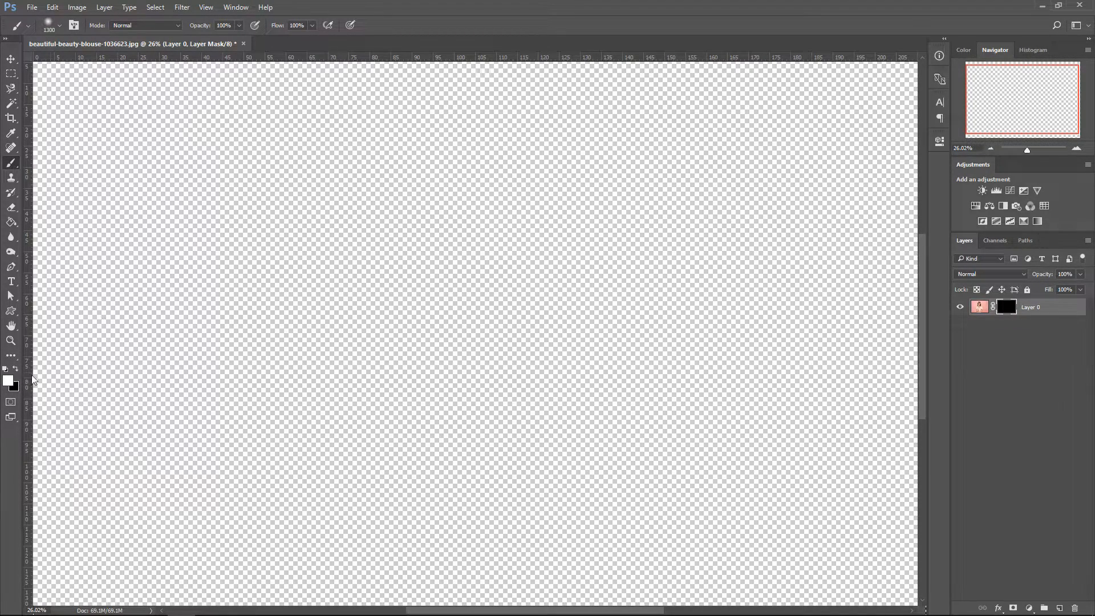
mouse_move(454, 408)
left_mouse_down()
mouse_move(394, 270)
mouse_move(527, 355)
mouse_move(409, 398)
mouse_move(442, 190)
mouse_move(468, 362)
mouse_move(419, 127)
mouse_move(477, 268)
mouse_move(367, 277)
mouse_move(380, 447)
mouse_move(586, 397)
mouse_move(542, 501)
mouse_move(458, 417)
mouse_move(395, 514)
mouse_move(361, 530)
mouse_move(335, 454)
mouse_move(365, 512)
mouse_move(580, 523)
mouse_move(508, 526)
mouse_move(381, 443)
mouse_move(472, 511)
mouse_move(422, 396)
mouse_move(356, 533)
mouse_move(436, 543)
mouse_move(336, 544)
mouse_move(581, 548)
mouse_move(509, 553)
mouse_move(670, 464)
left_mouse_up()
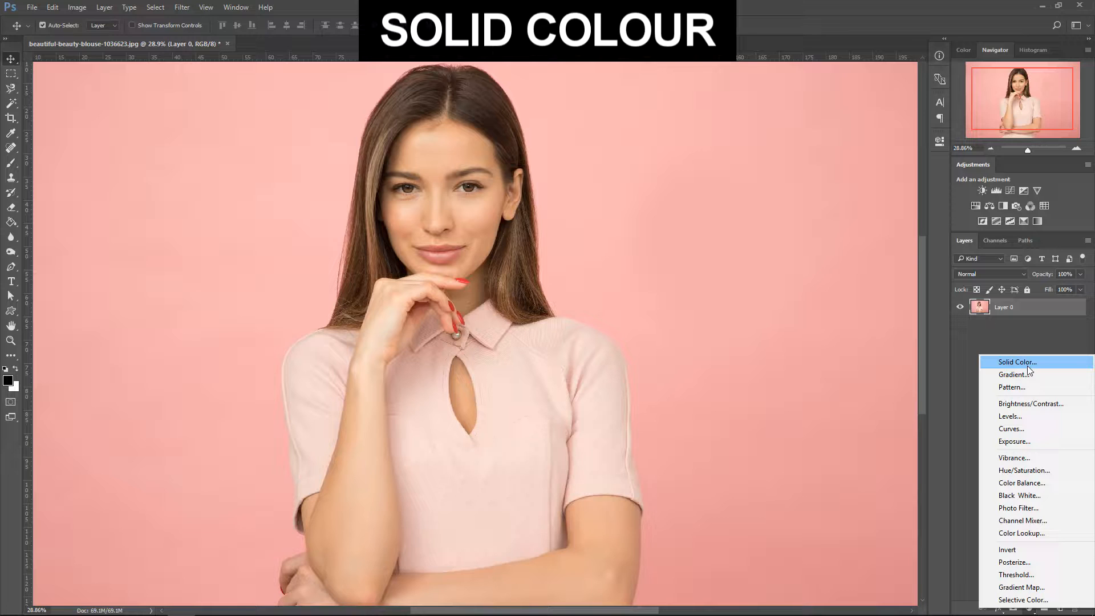
- Add a Solid Color fill layer above Layer 0 in red (ff0000)
left_click(1012, 363)
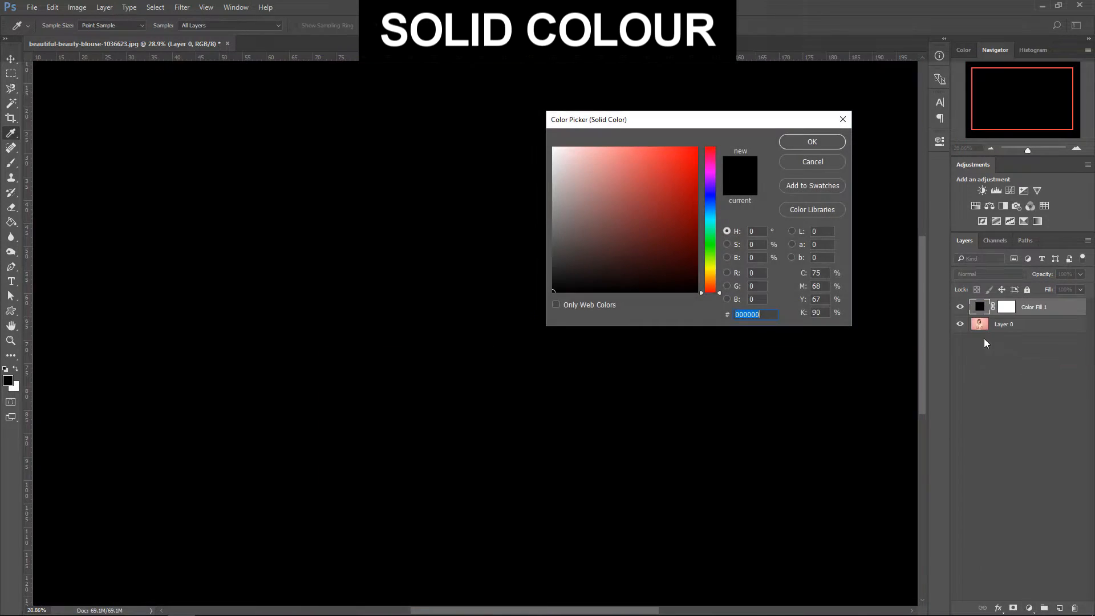
left_click(677, 166)
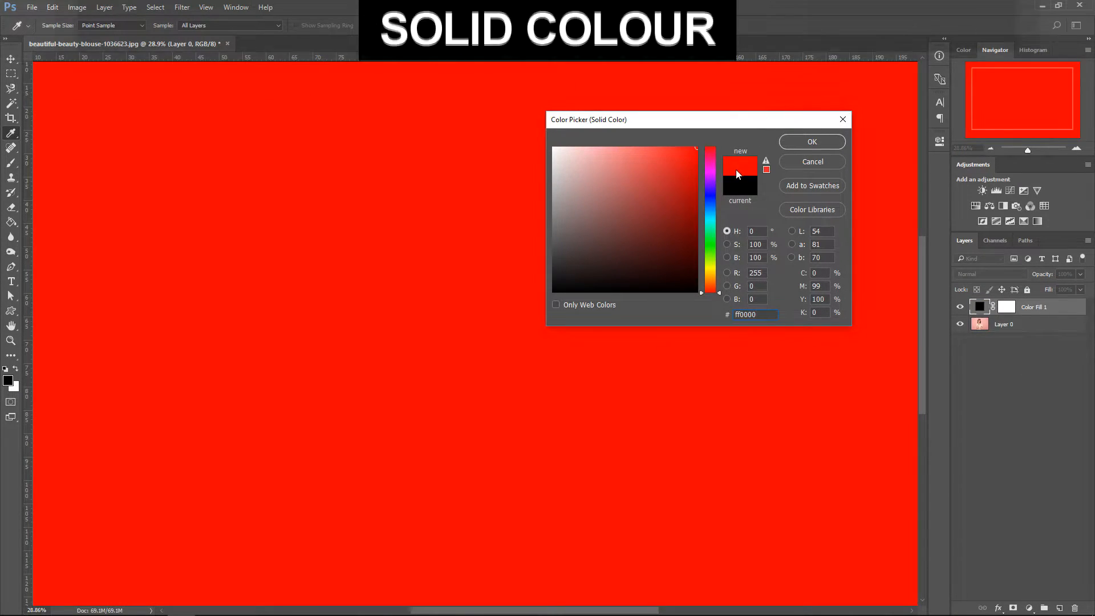
left_click(796, 142)
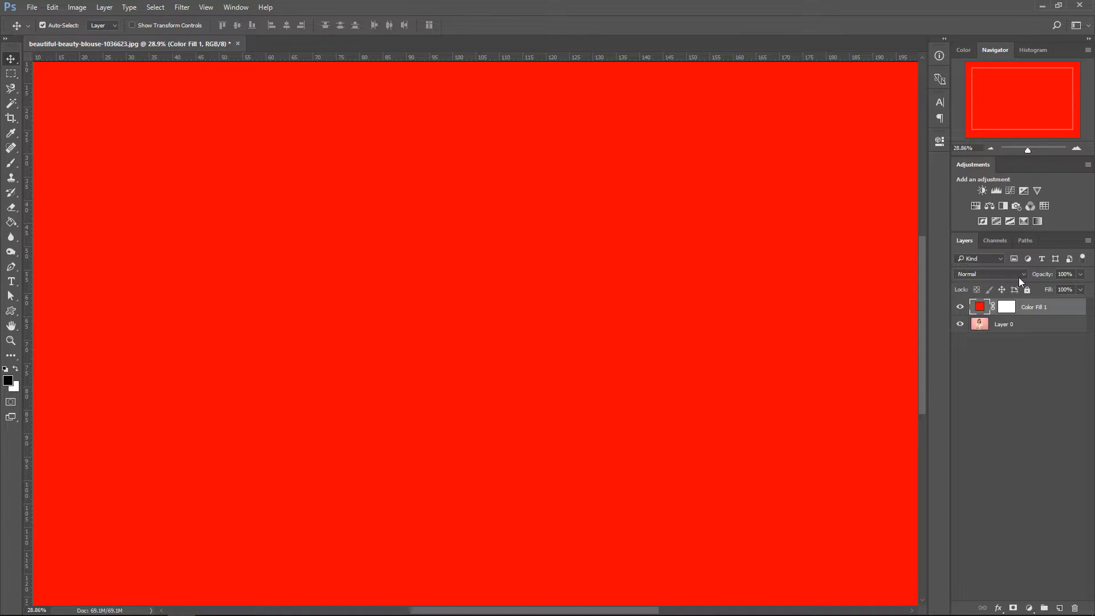
- Create a new empty layer on top and fill it with black using the Paint Bucket tool
left_click(1059, 608)
left_click(11, 222)
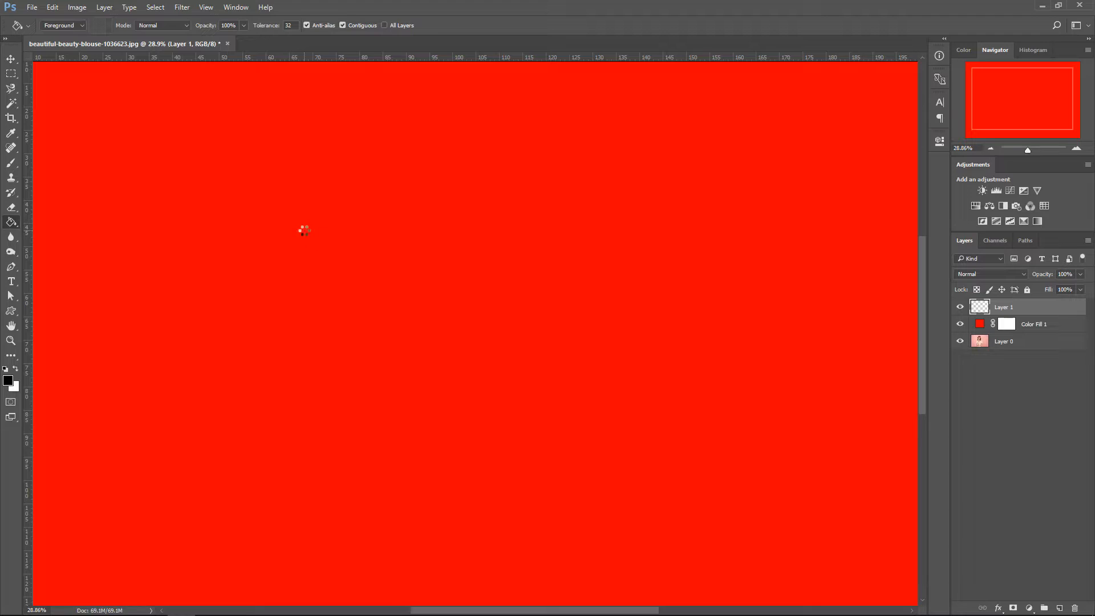
left_click(304, 230)
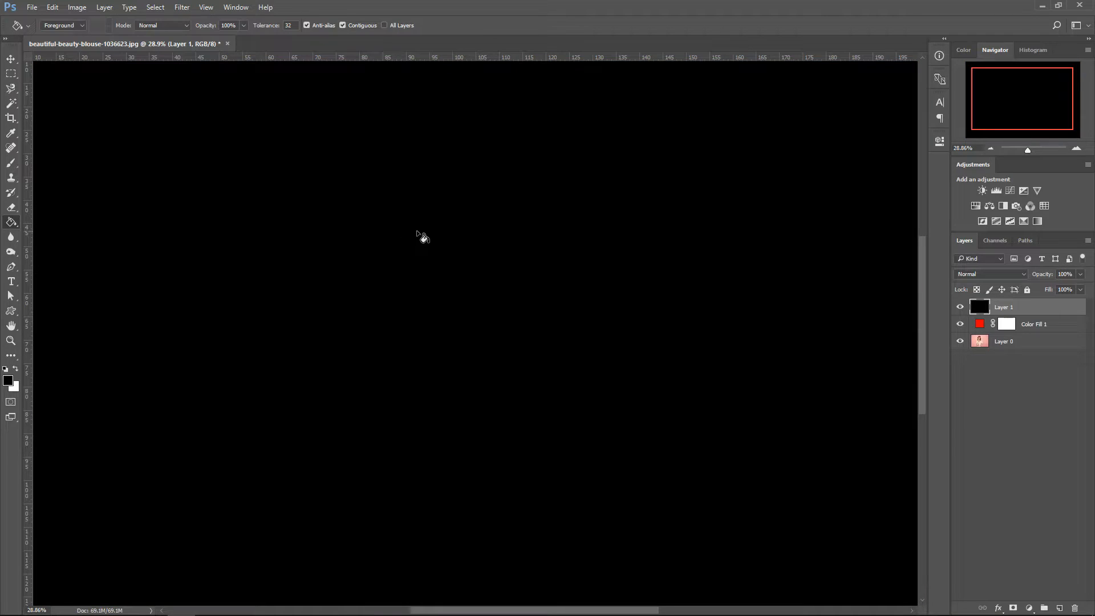
- Change the solid colour fill layer from red to green
left_click(988, 326)
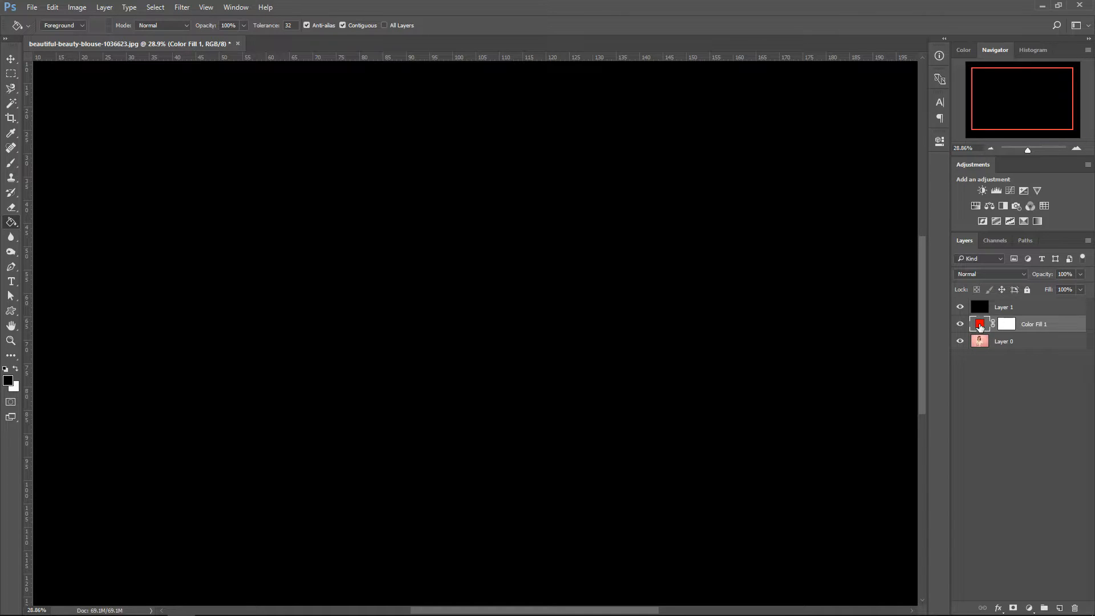
double_click(981, 325)
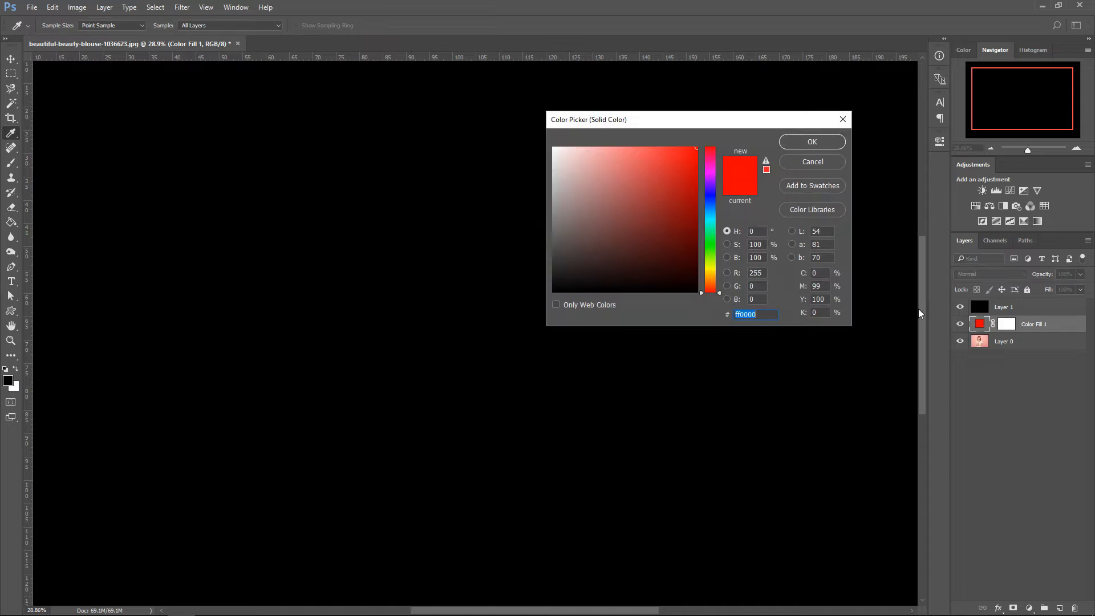
left_click(711, 245)
left_click(813, 141)
left_click(1008, 317)
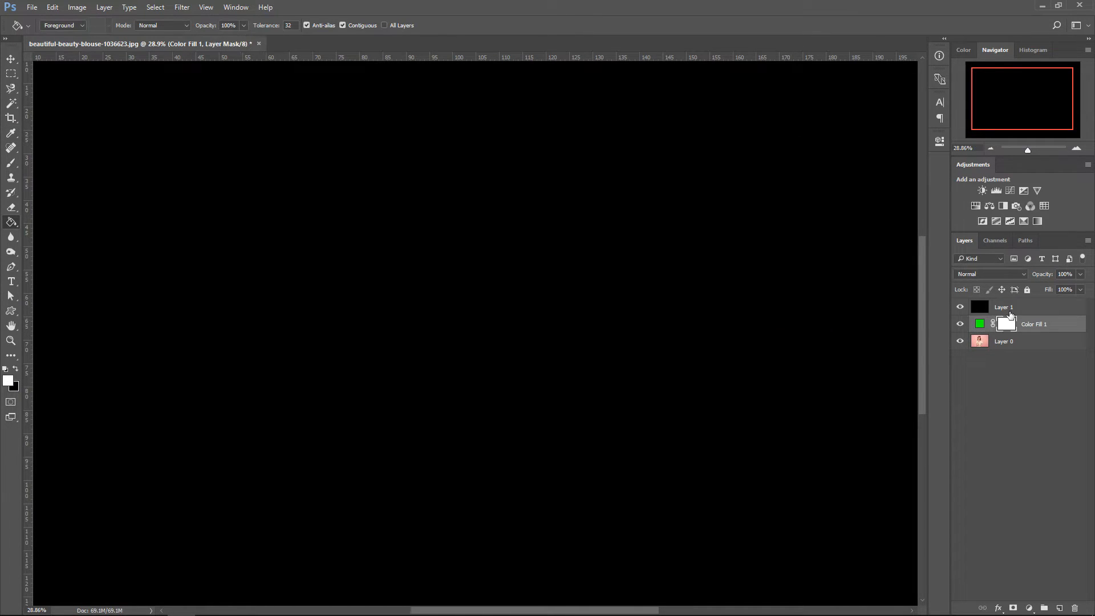
- Set the foreground colour to green and fill Layer 1 with it
left_click(1005, 311)
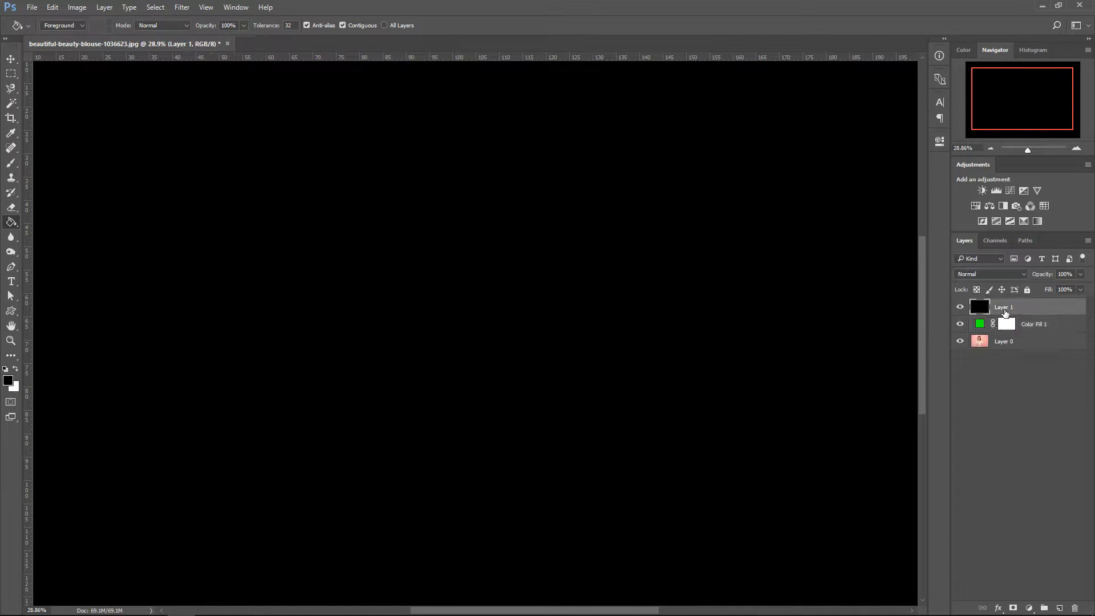
left_click(8, 383)
left_click(713, 246)
left_click(697, 170)
key("Return")
left_click(603, 290)
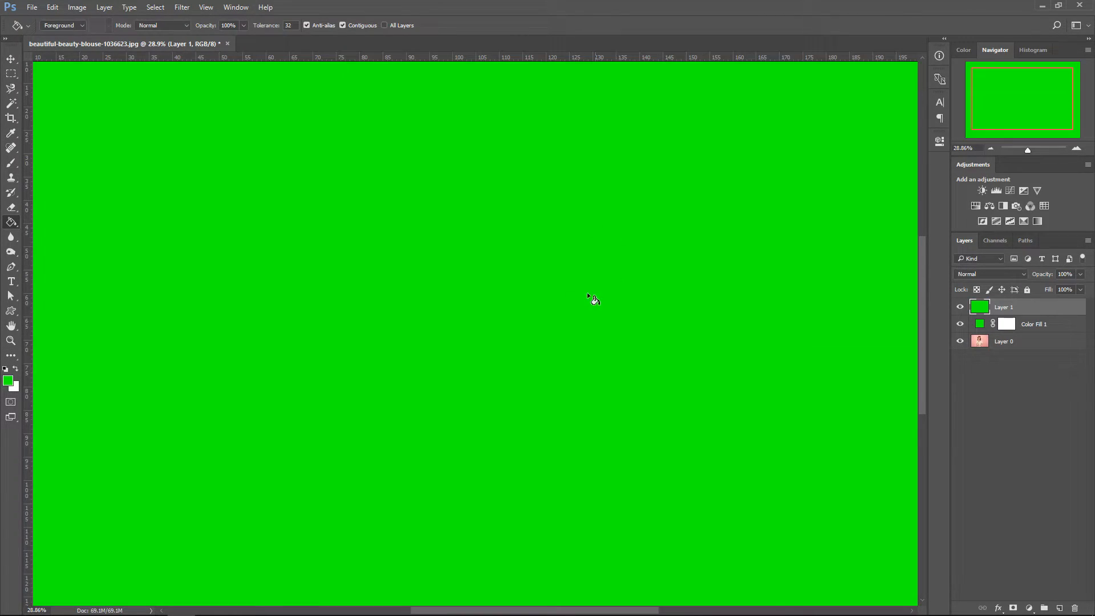
- Remove the green layers above Layer 0, and start a Gradient fill layer with its gradient presets open
key("Delete")
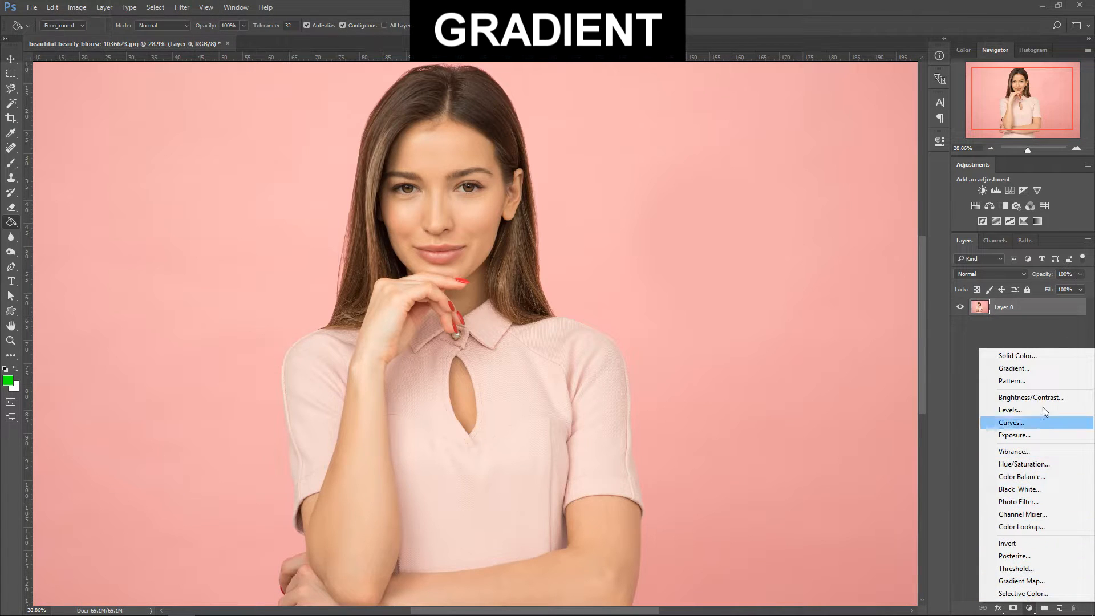
left_click(1038, 369)
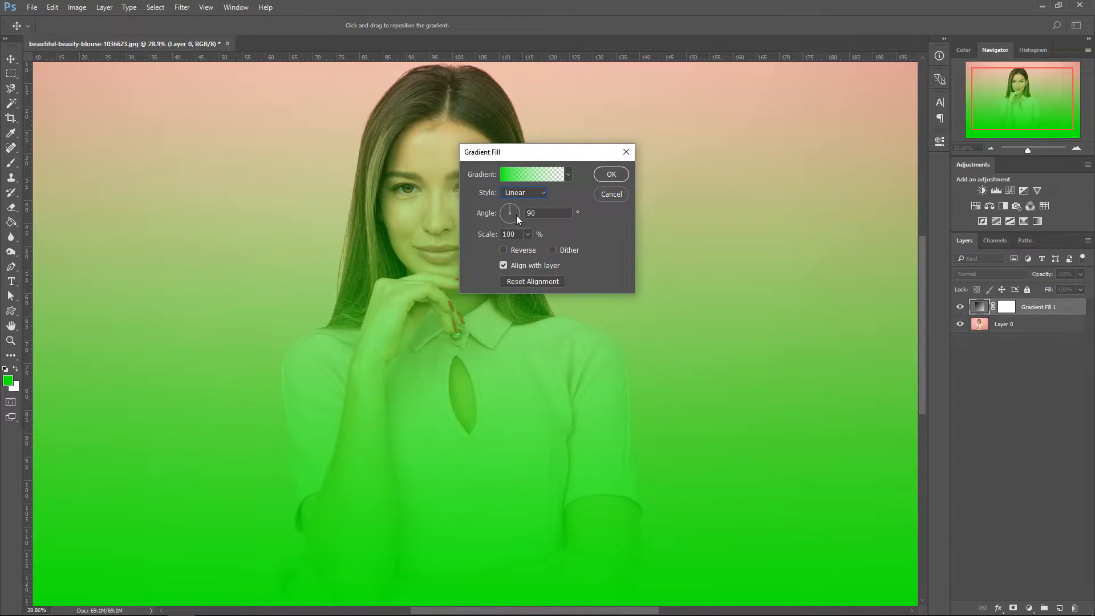
left_click(567, 176)
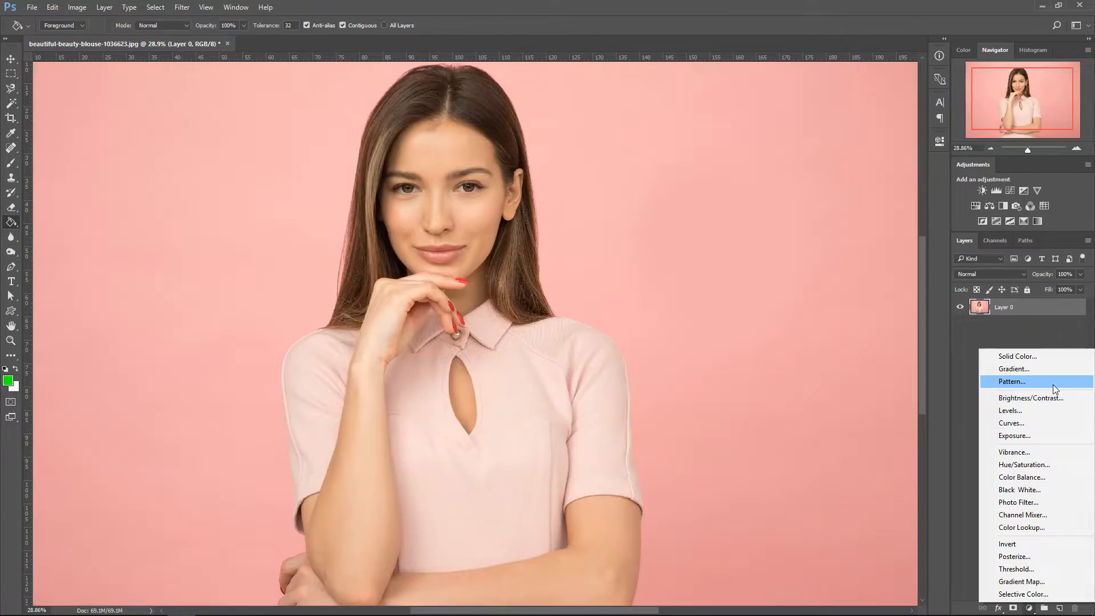
- Try two light grey patterns in a Pattern fill layer above Layer 0, and discard the fill layer
left_click(1025, 382)
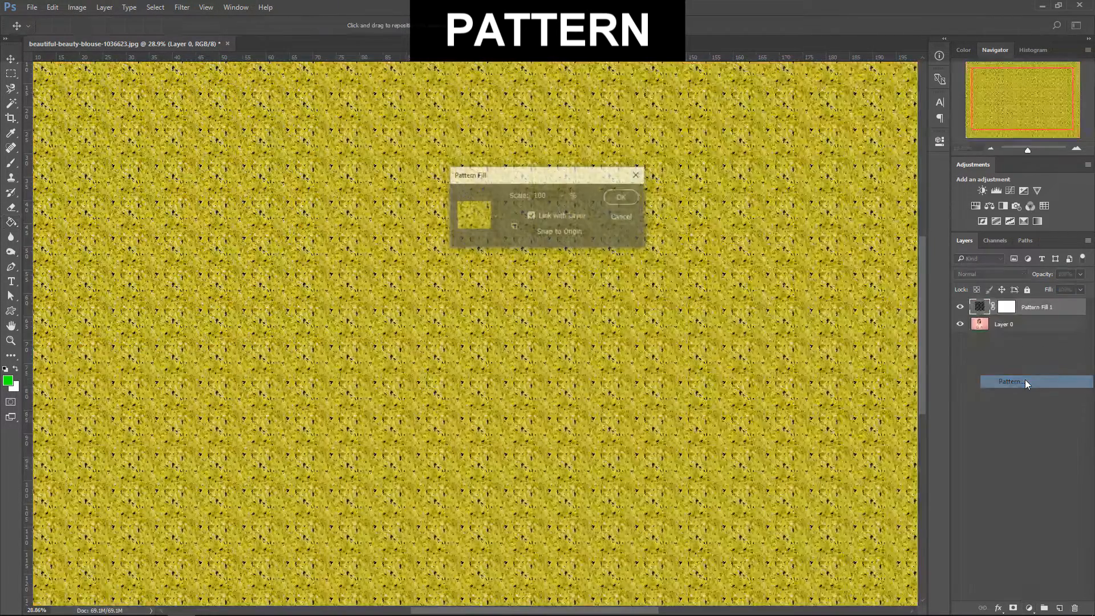
left_click(495, 219)
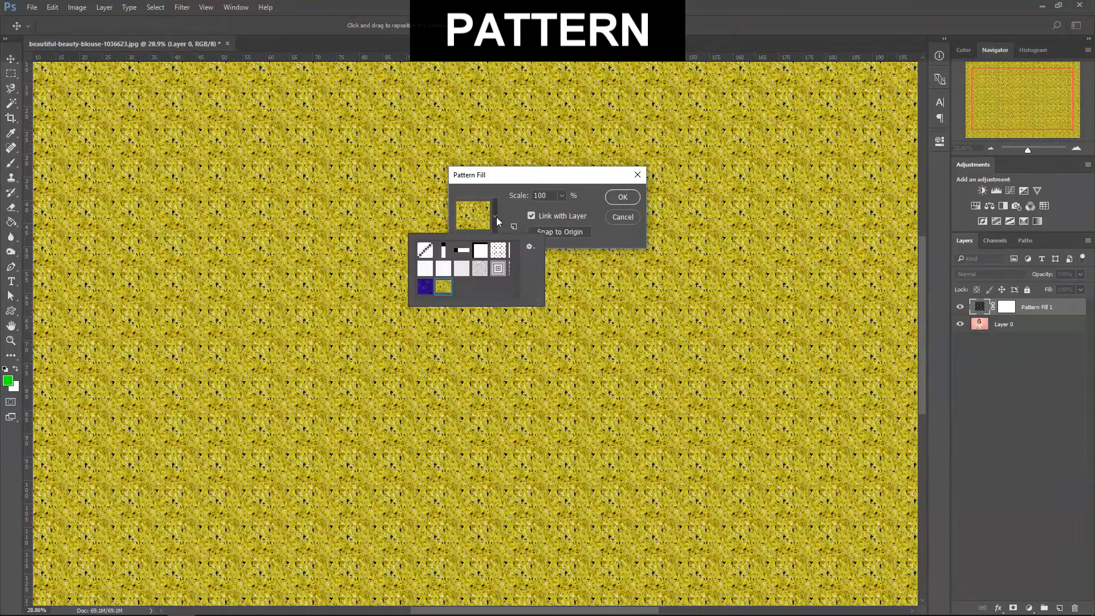
left_click(460, 270)
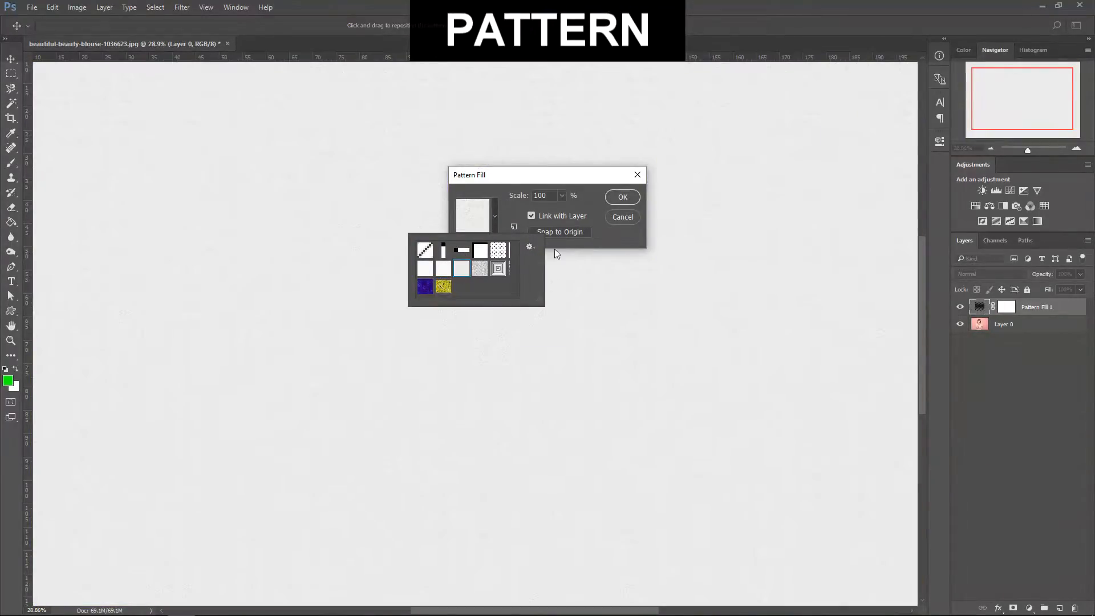
left_click(480, 268)
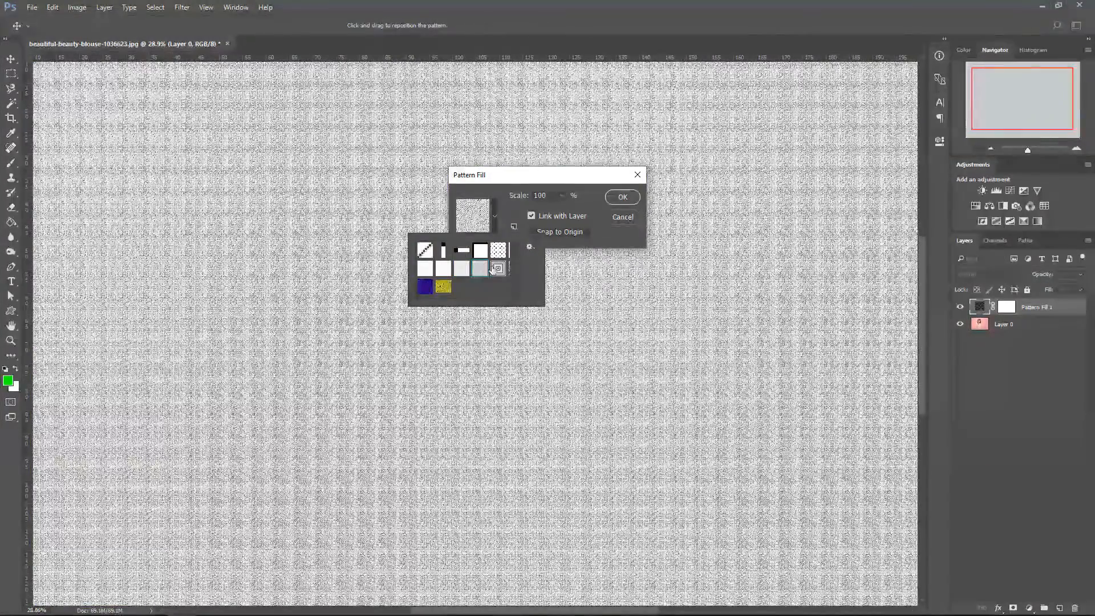
left_click(622, 217)
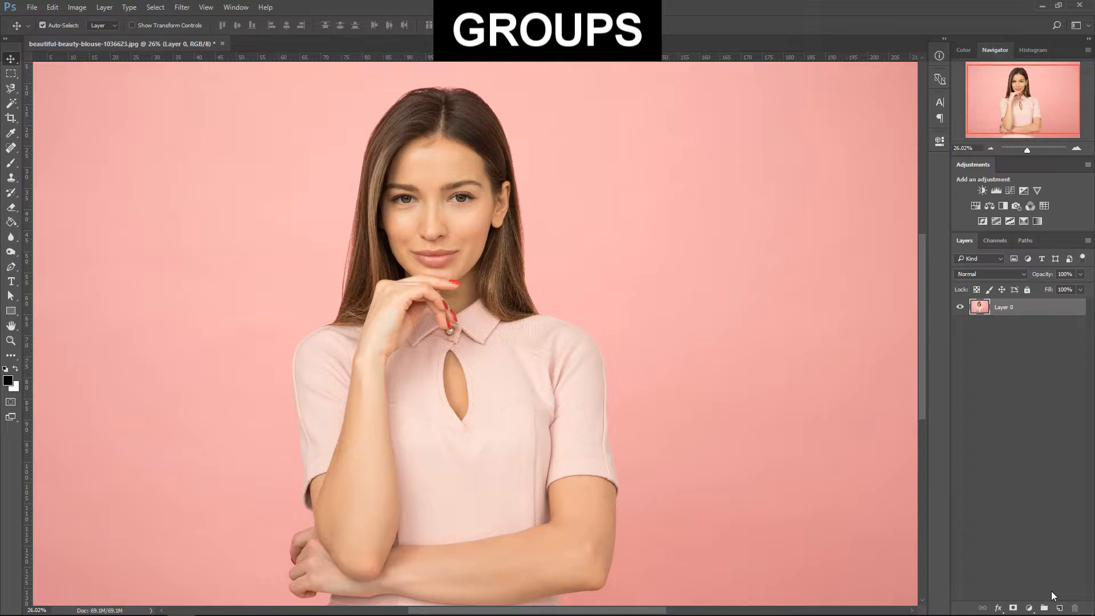
- Create four new empty layers above Layer 0
left_click(1059, 608)
left_click(1060, 608)
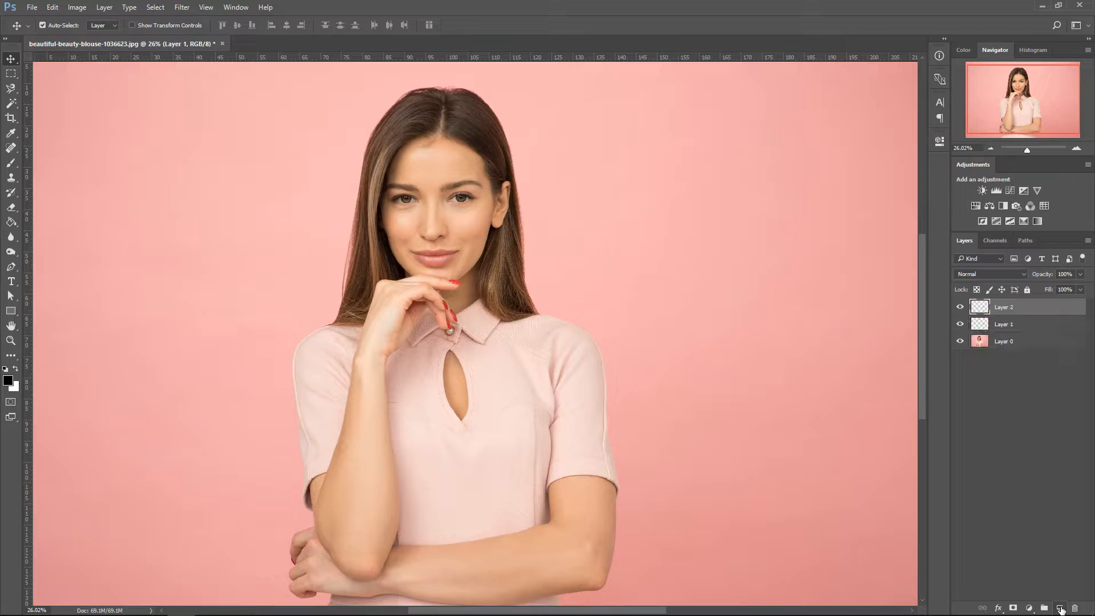
left_click(1059, 609)
left_click(1060, 609)
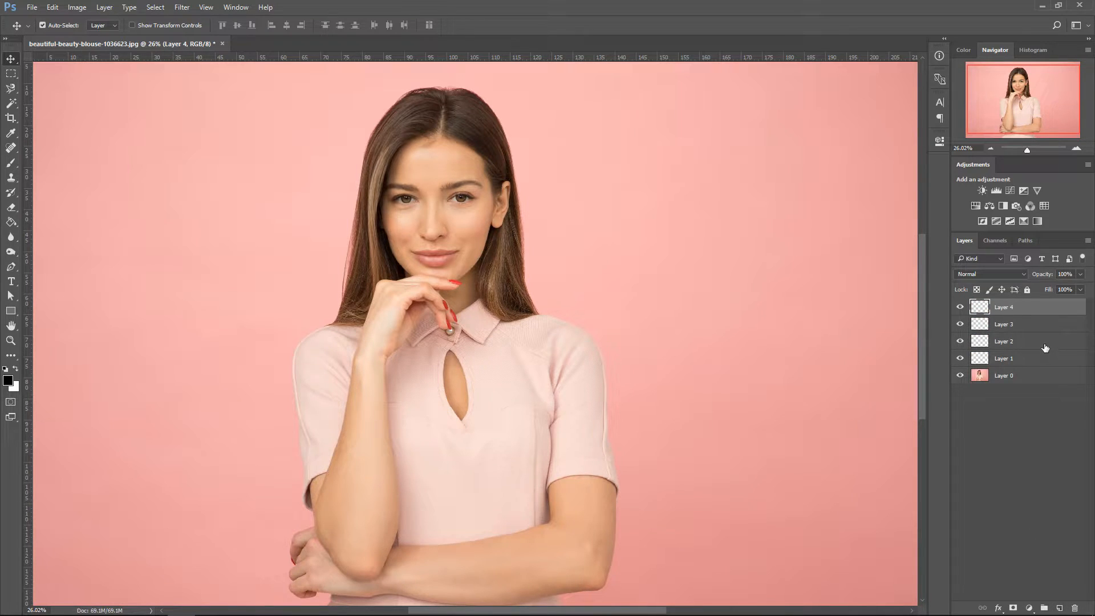
- Select Layer 2 and Layer 3 together and put them in a new group
left_click(1006, 343)
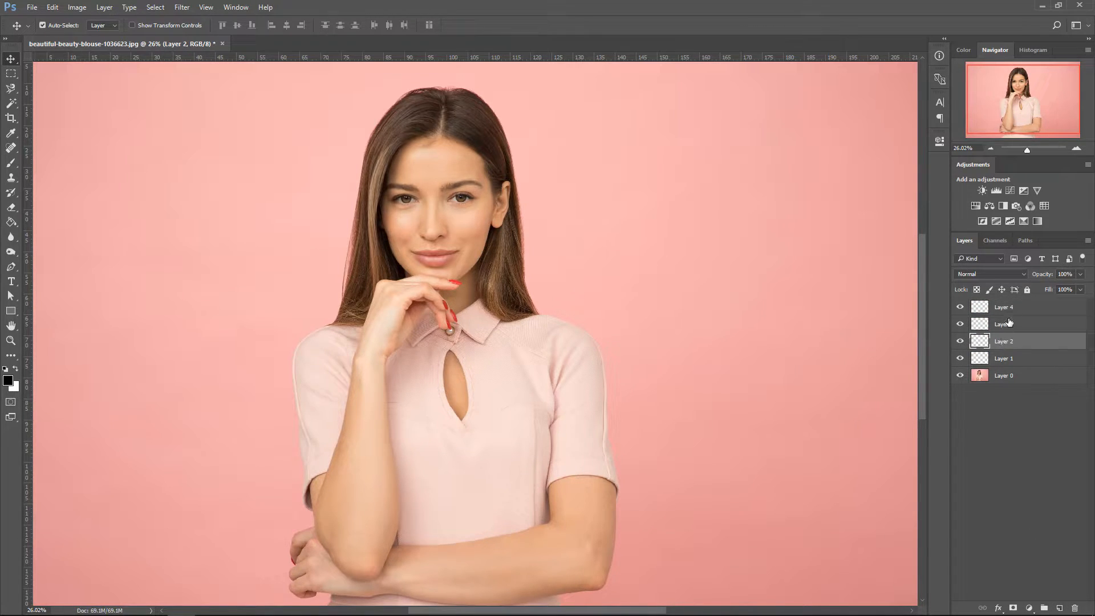
left_click(1005, 324, "shift")
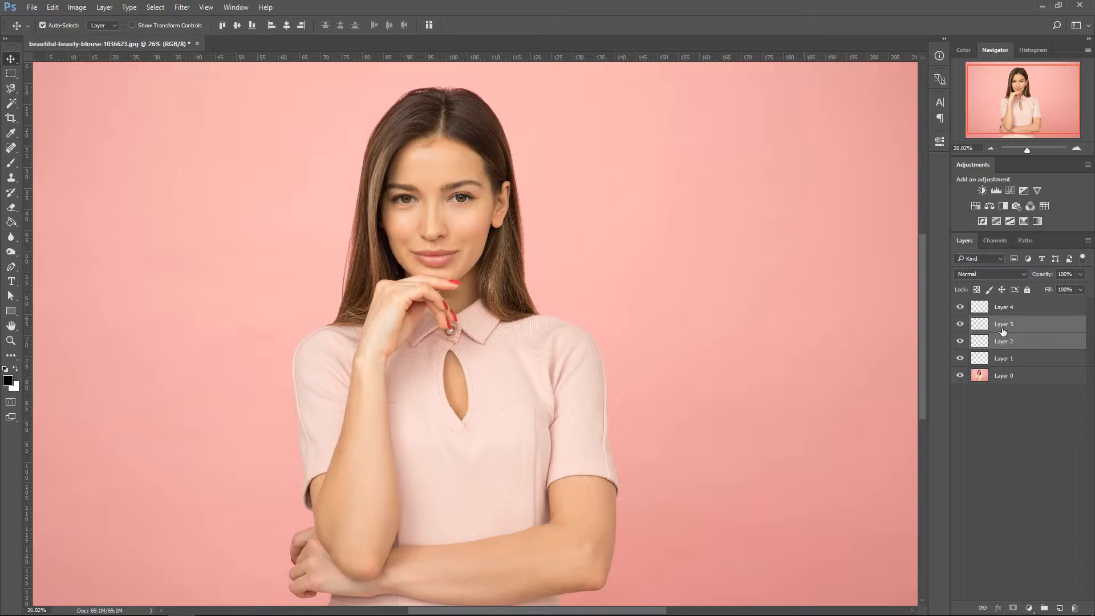
left_click(991, 340)
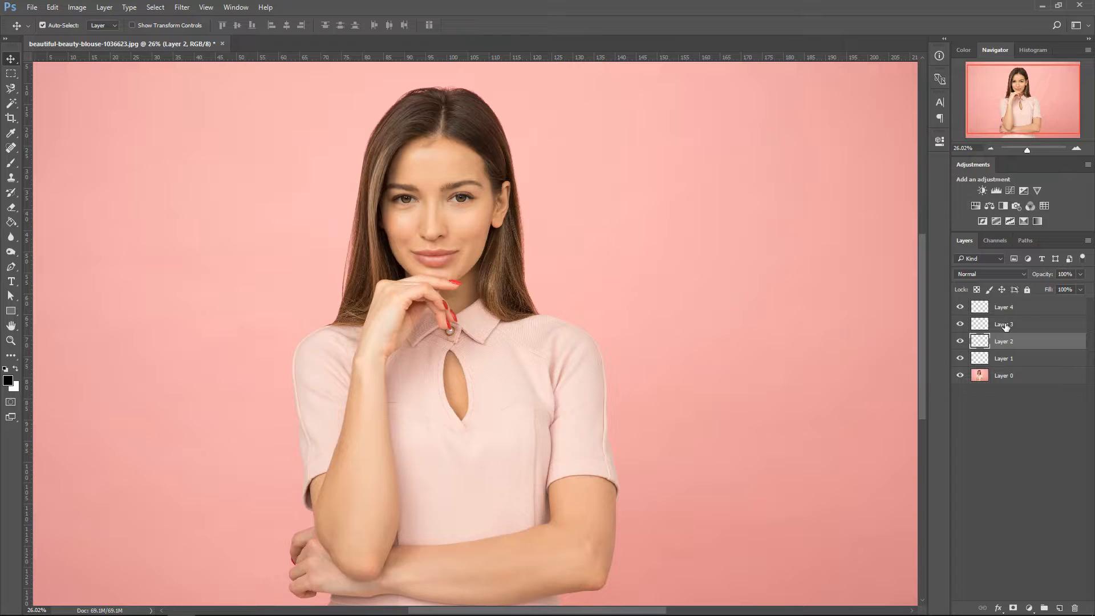
left_click(1006, 324, "shift")
left_click_drag(1016, 343, 1044, 607)
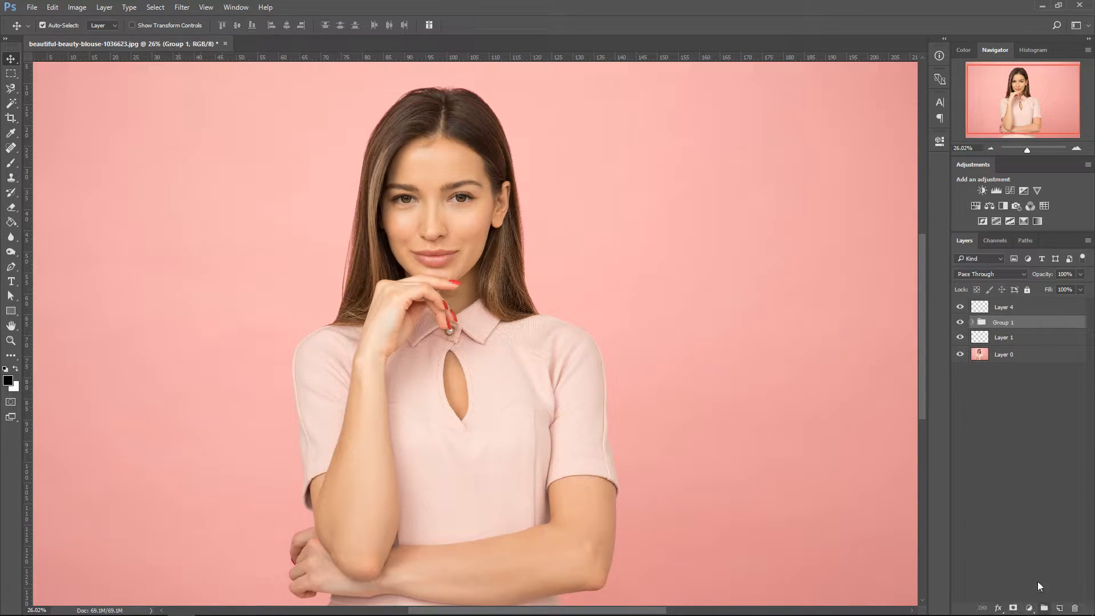
- Check the layers inside Group 1 and convert the group to a smart object
left_click(973, 323)
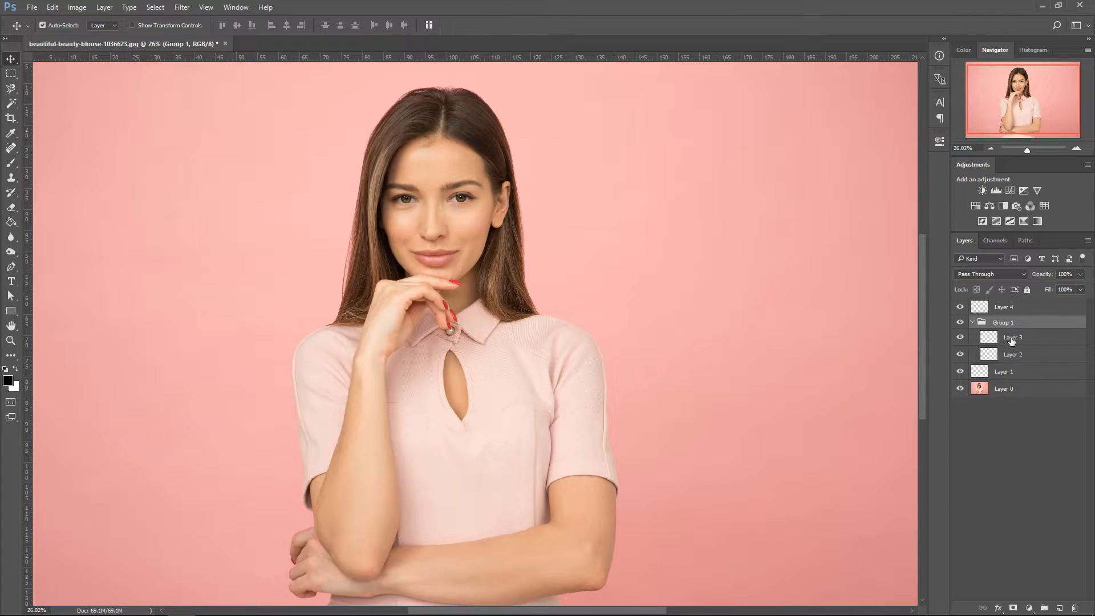
left_click(973, 323)
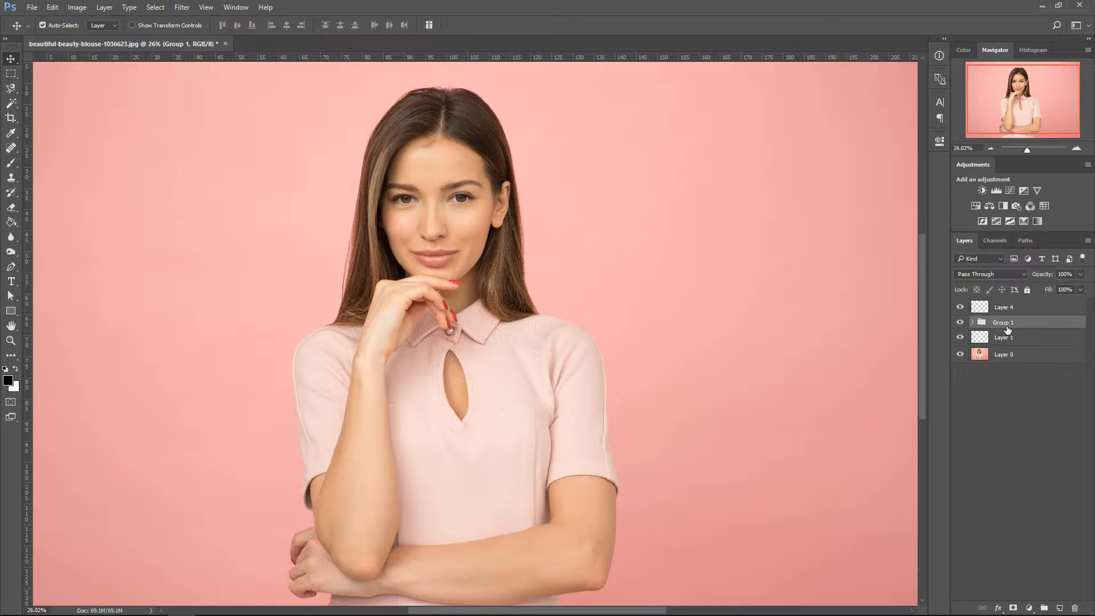
right_click(1008, 330)
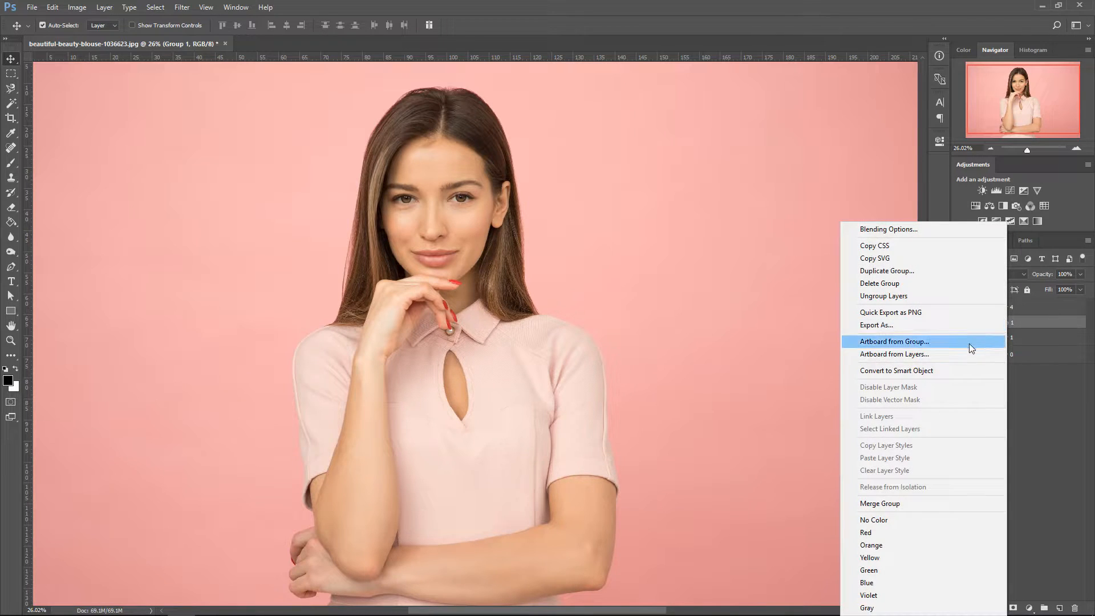
left_click(937, 369)
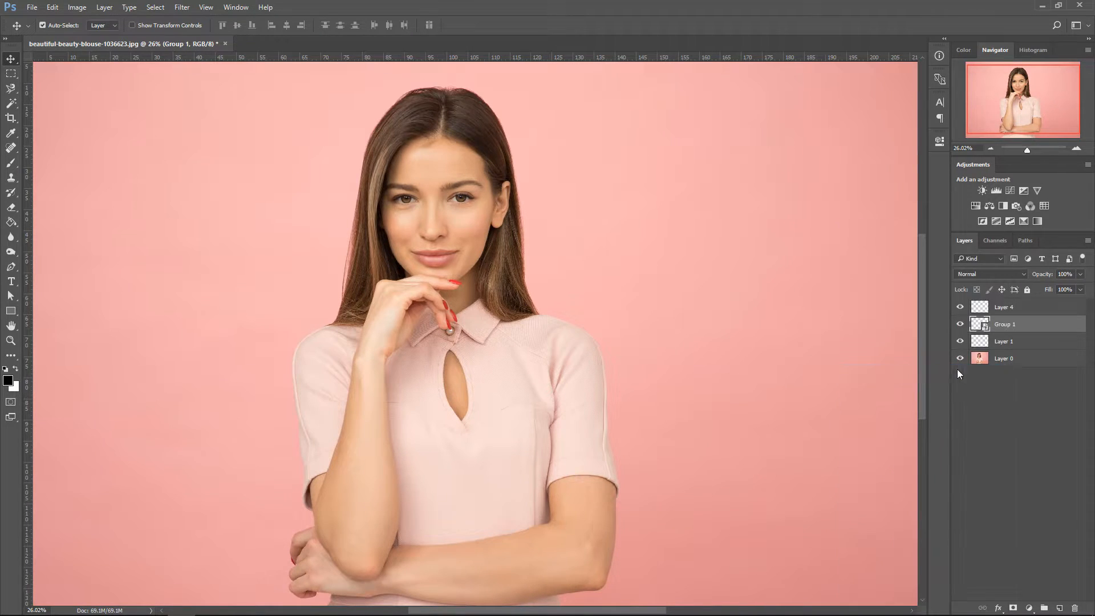
- Open the contents of the Group 1 smart object, examine the layers inside, and close it without saving
right_click(1013, 332)
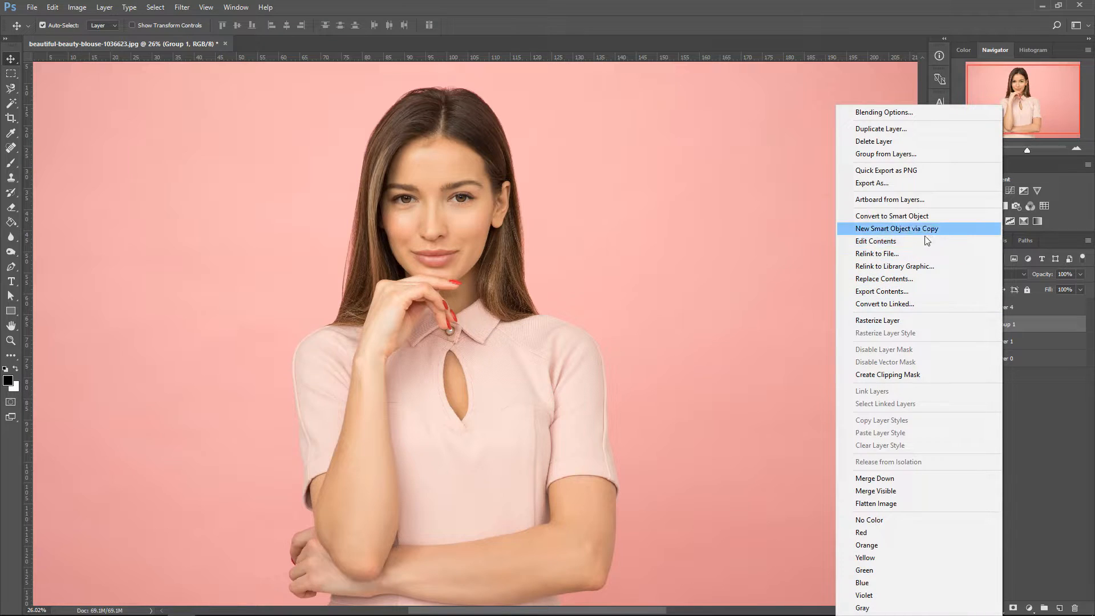
left_click(912, 241)
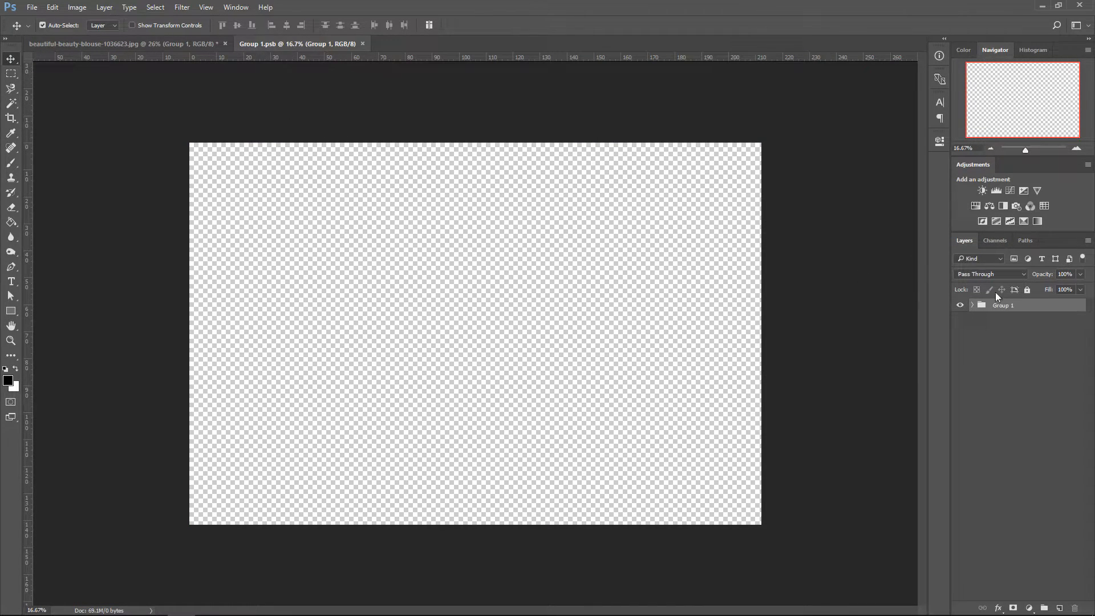
left_click(972, 306)
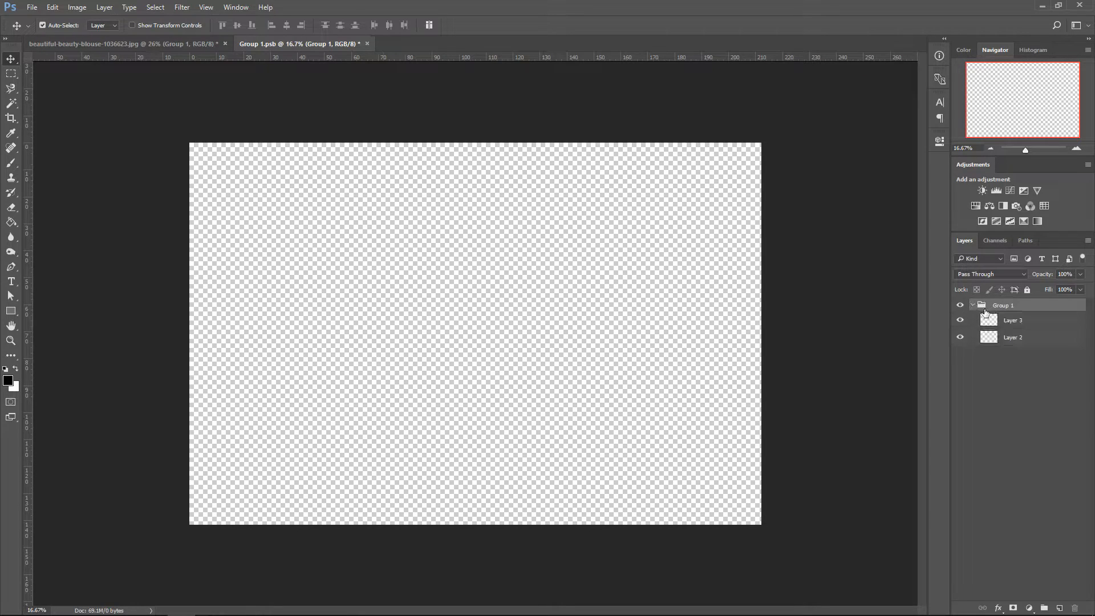
left_click(1021, 327)
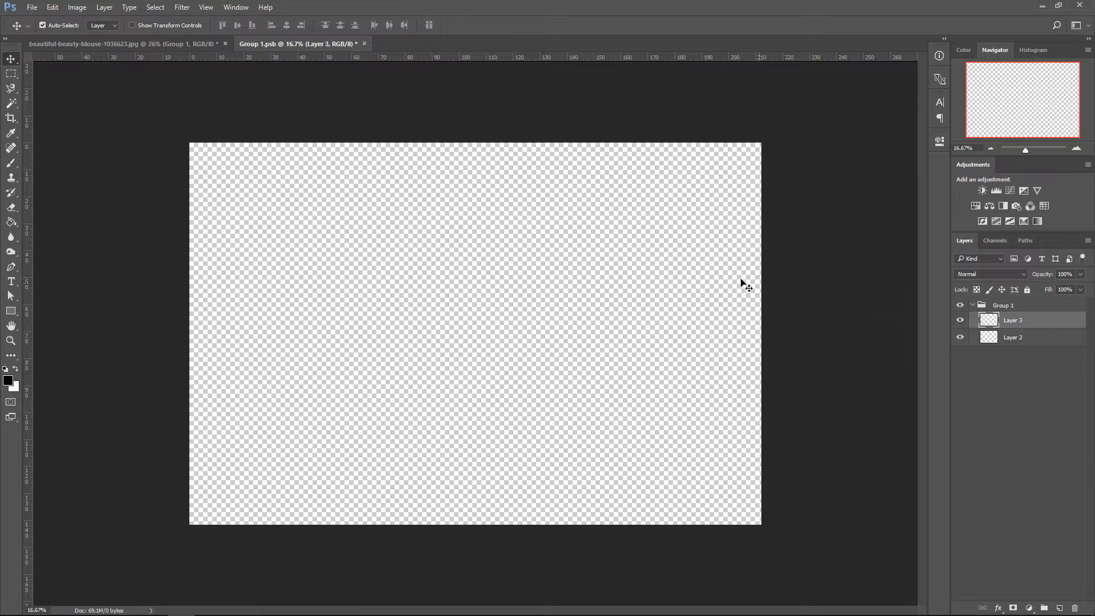
left_click(364, 43)
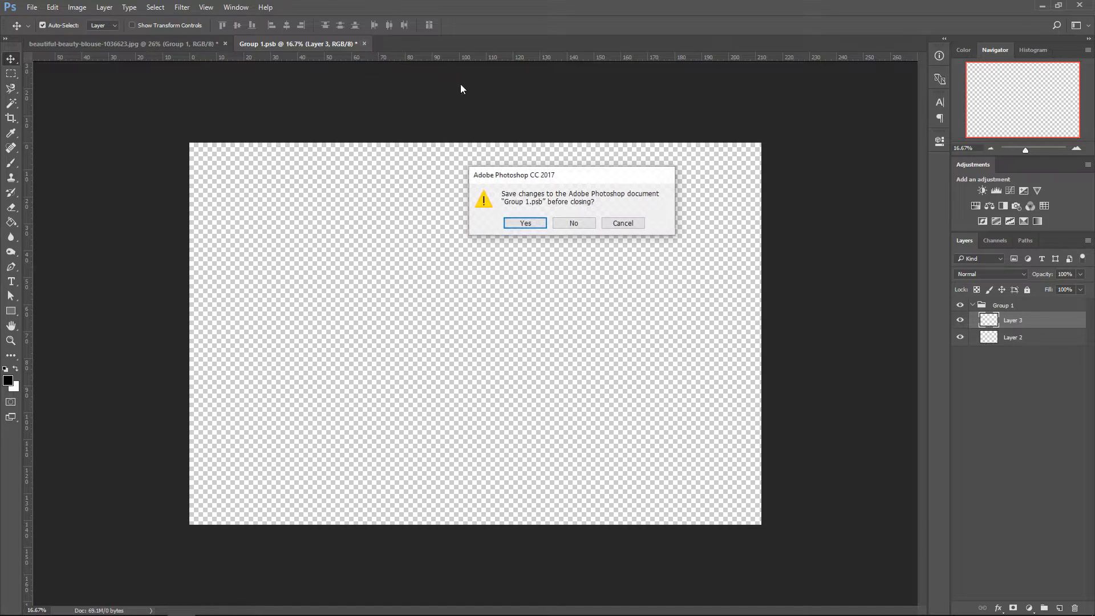
left_click(573, 223)
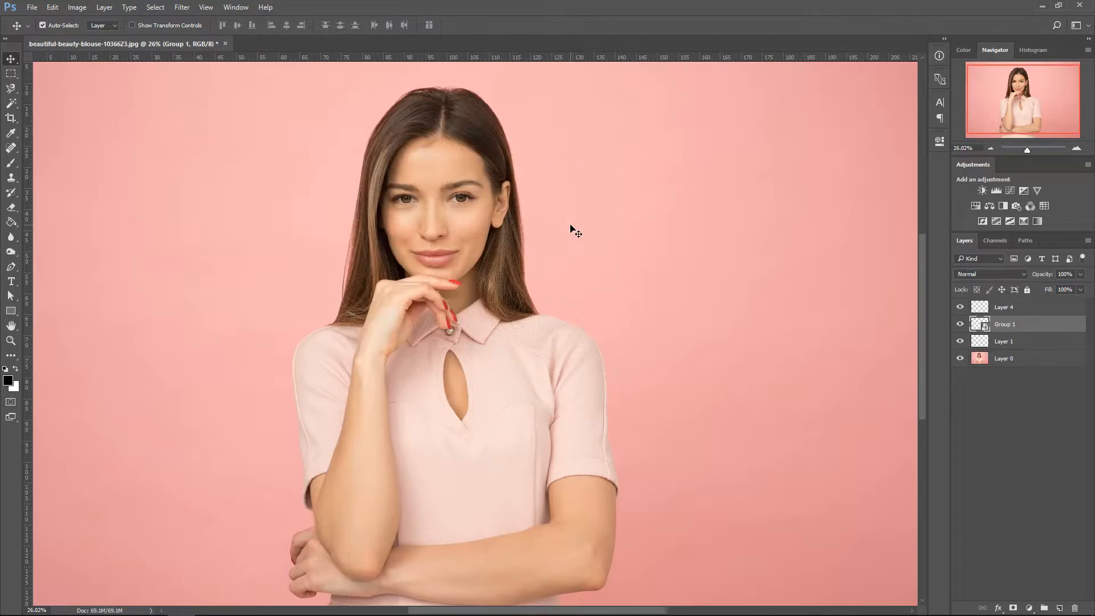
- Inspect the photo's colour channels with Red and Green hidden, and check the document's paths before returning to the layers
left_click(995, 240)
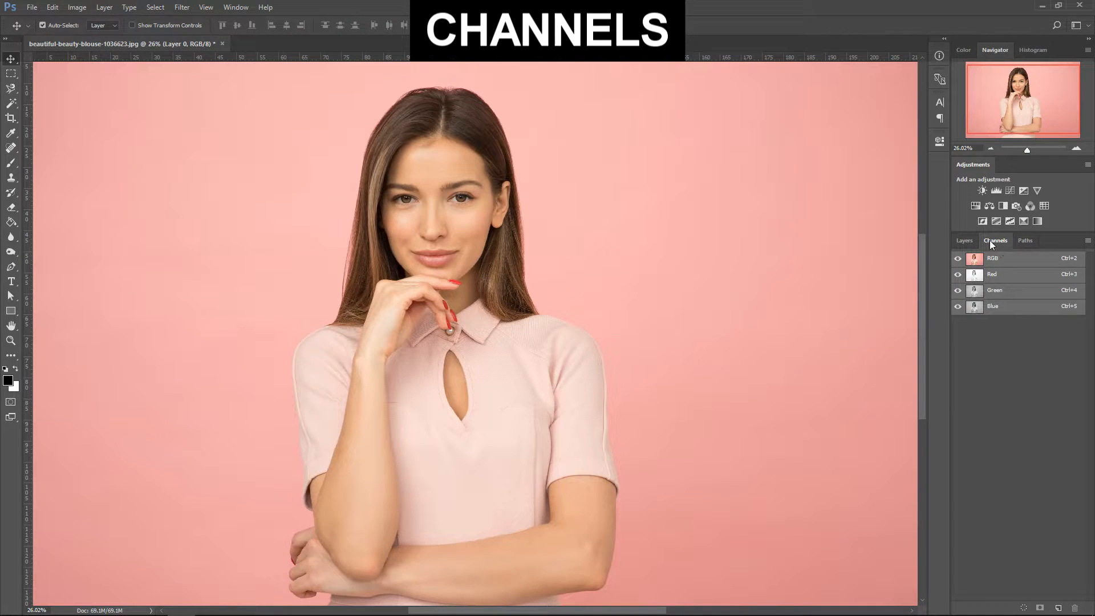
left_click(957, 275)
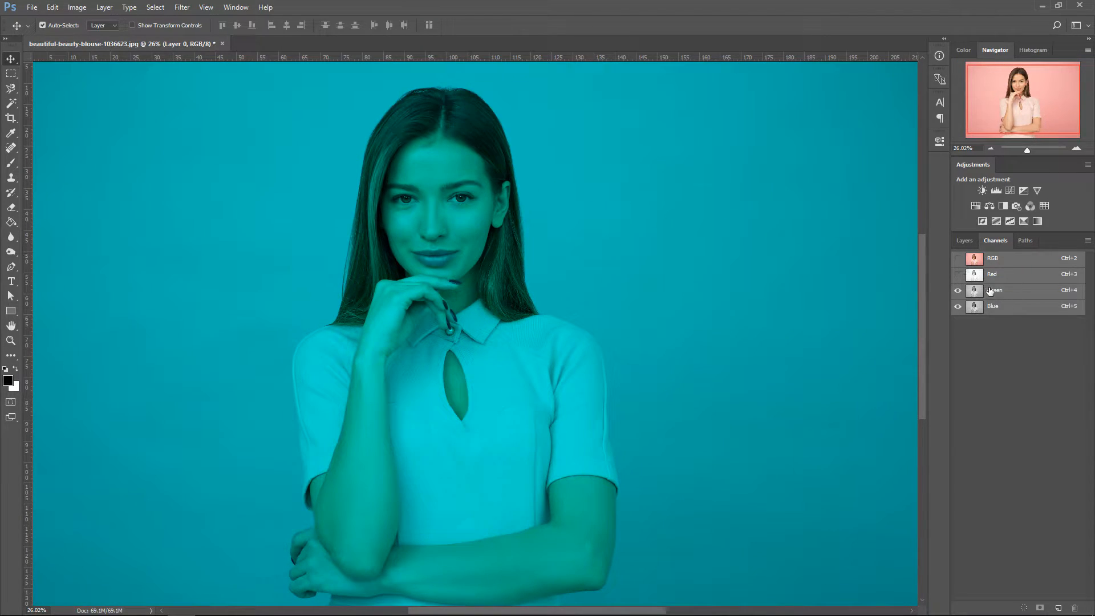
left_click(958, 291)
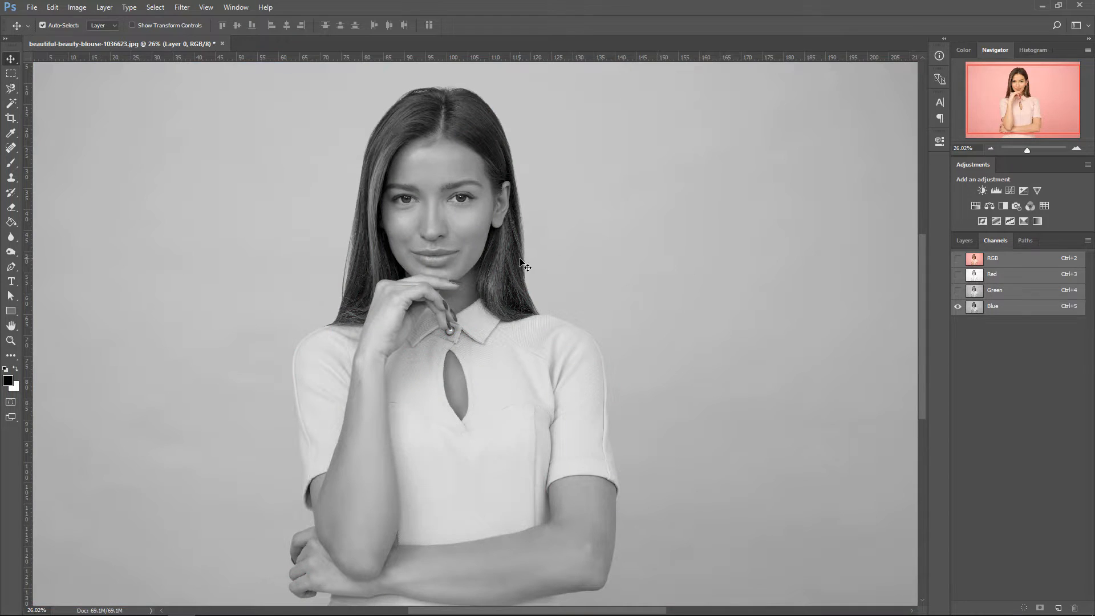
left_click(993, 311)
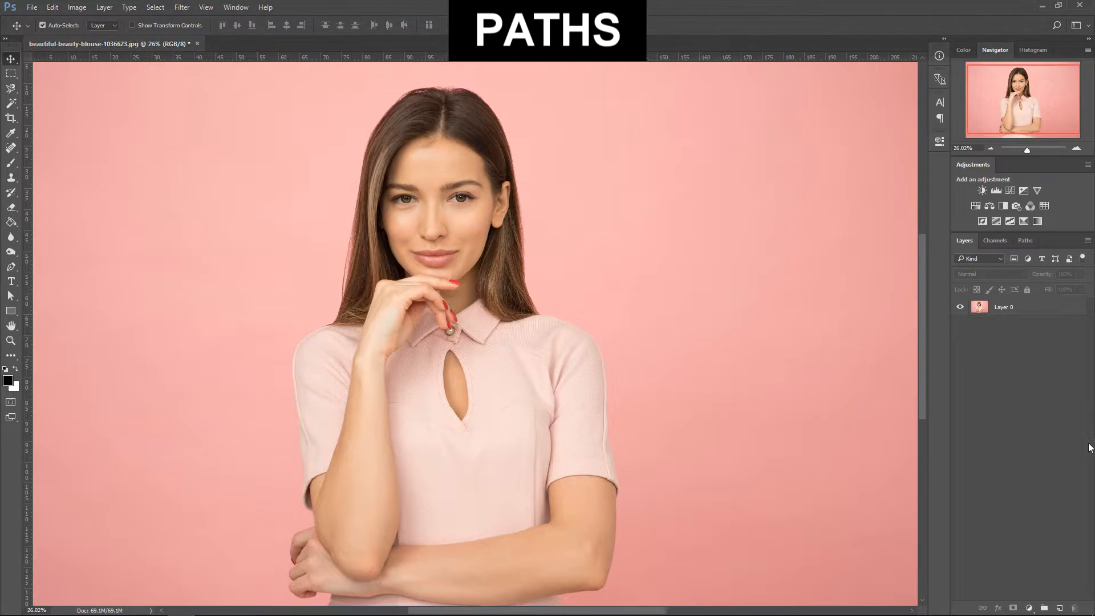
left_click(1022, 242)
left_click(963, 242)
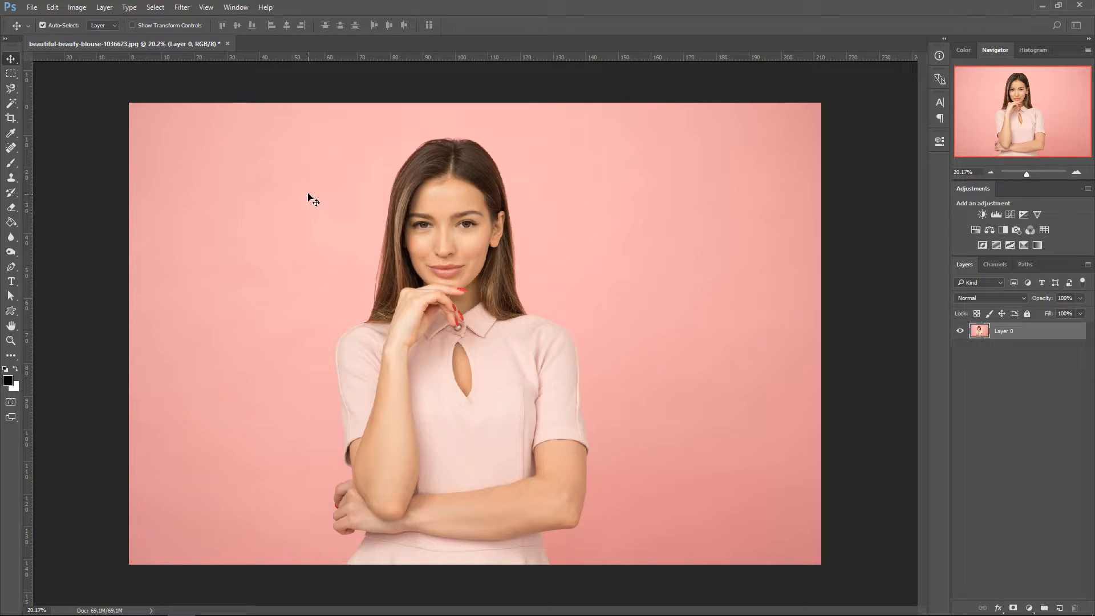
- Examine the alternative tools grouped under Move, Marquee, Lasso, Magic Wand and Crop, and the toolbar editing option
left_click(19, 61)
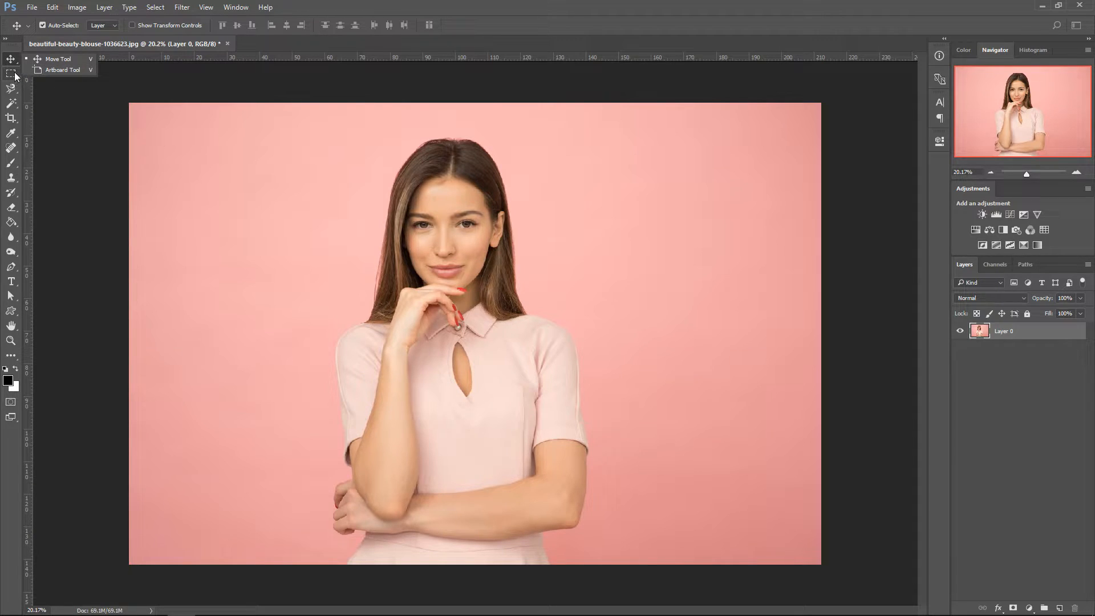
left_click(17, 77)
left_click(11, 74)
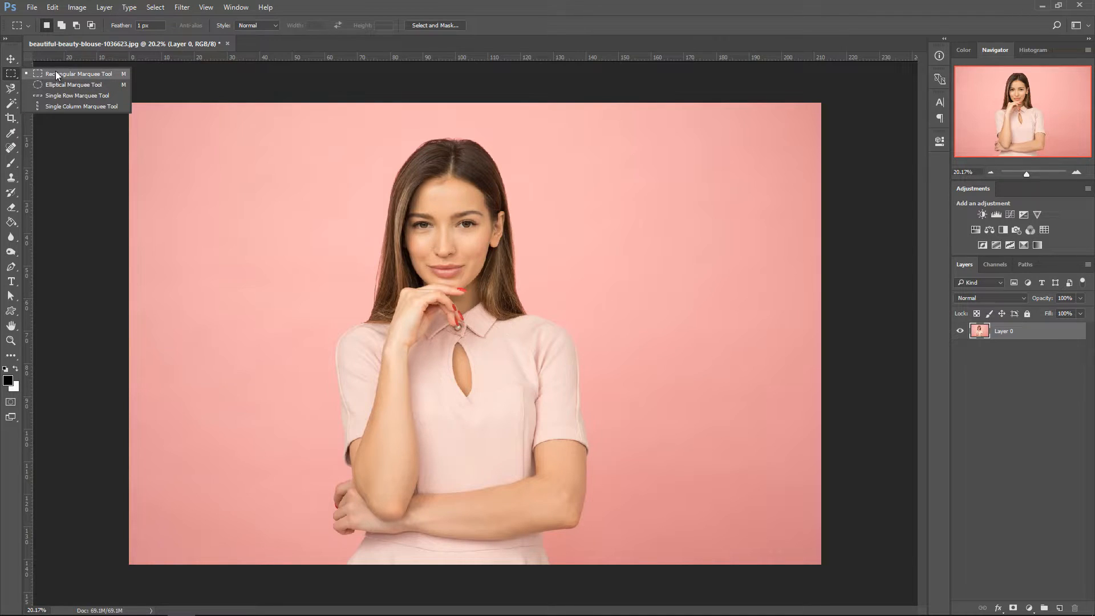
right_click(12, 87)
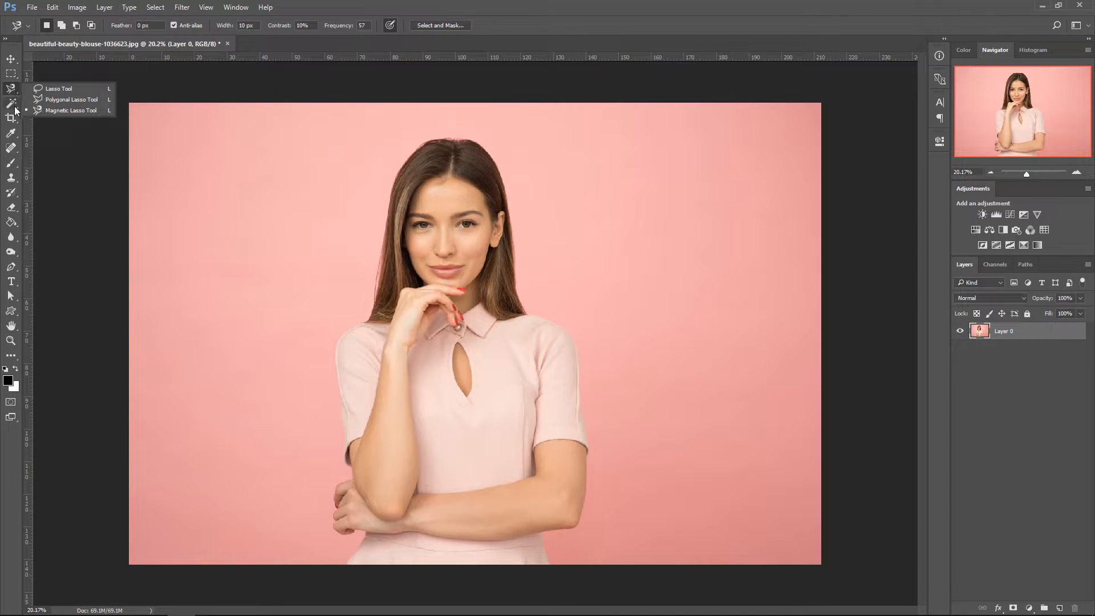
right_click(15, 107)
right_click(11, 118)
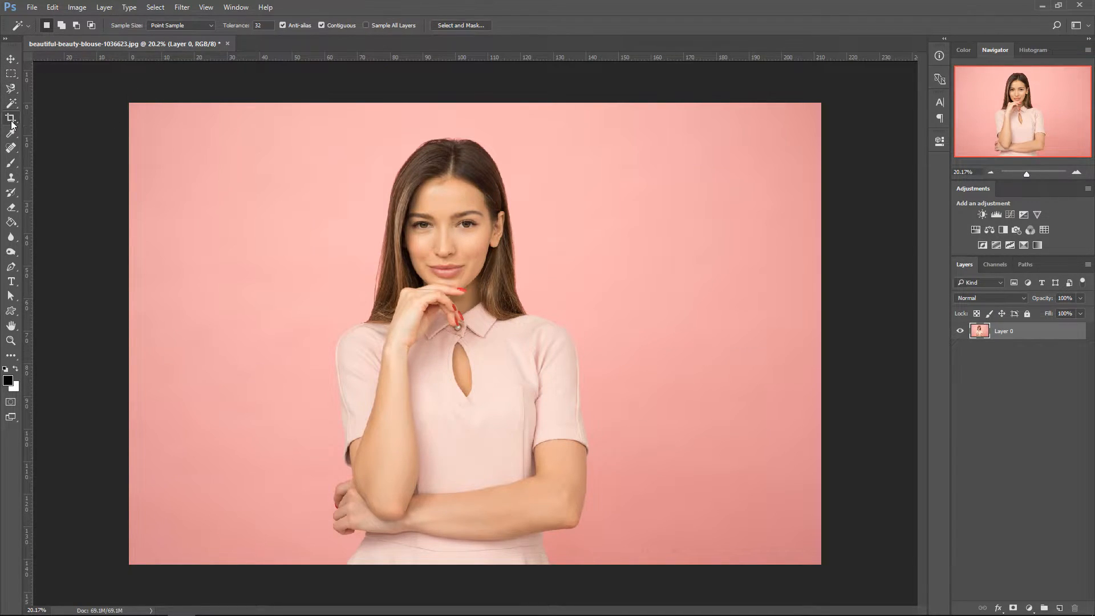
left_click(13, 61)
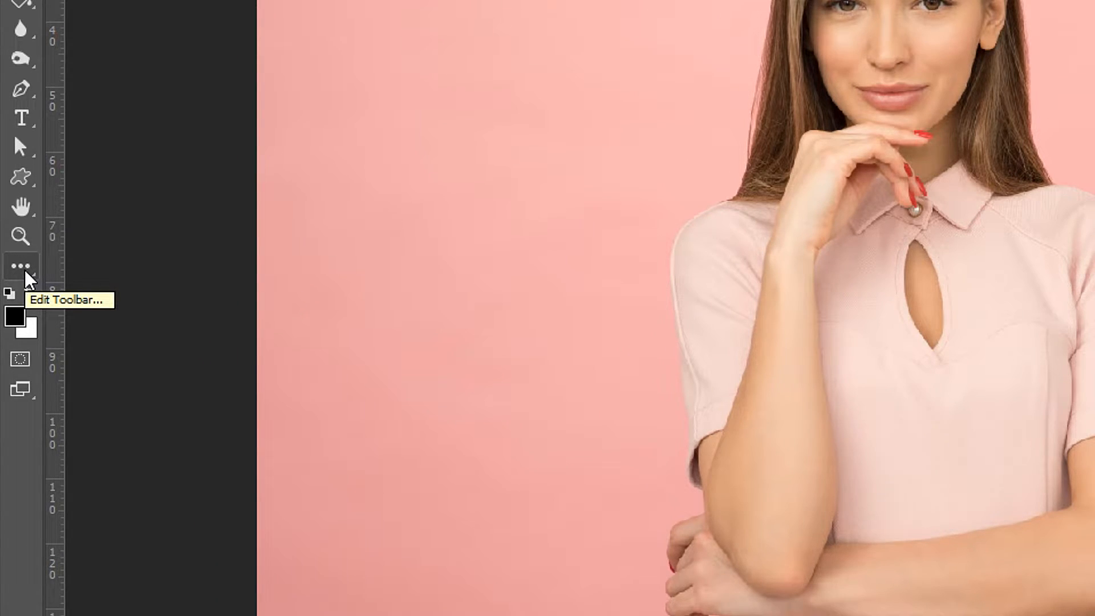
left_click(20, 261)
left_click(83, 269)
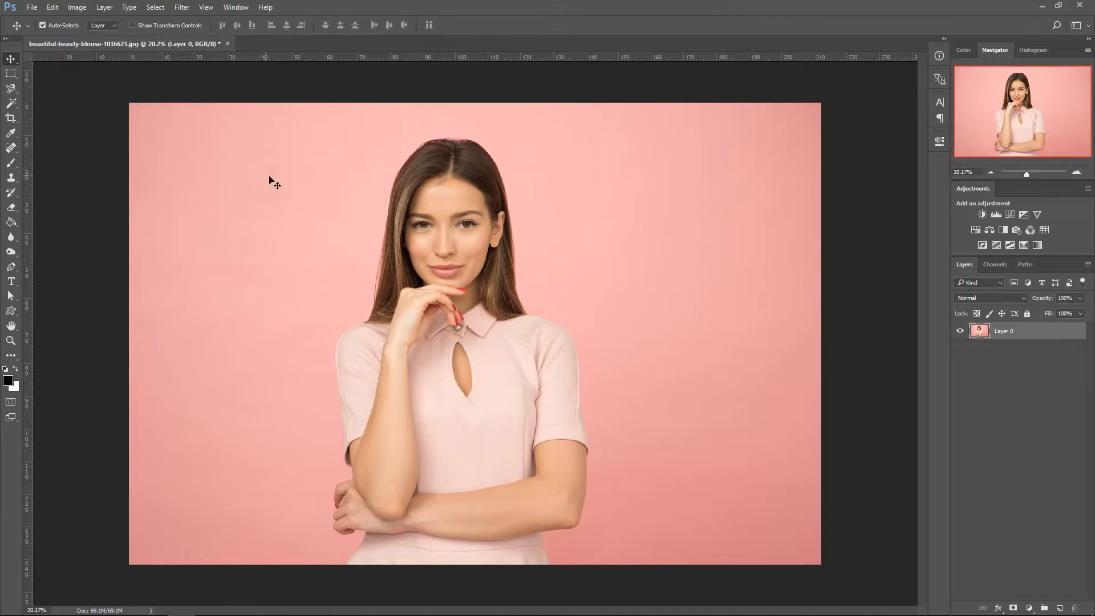
- Try shifting the Layer 0 photo around the canvas with the Move tool, and undo the moves
left_click_drag(325, 281, 424, 214)
left_click_drag(569, 230, 429, 251)
key("ctrl")
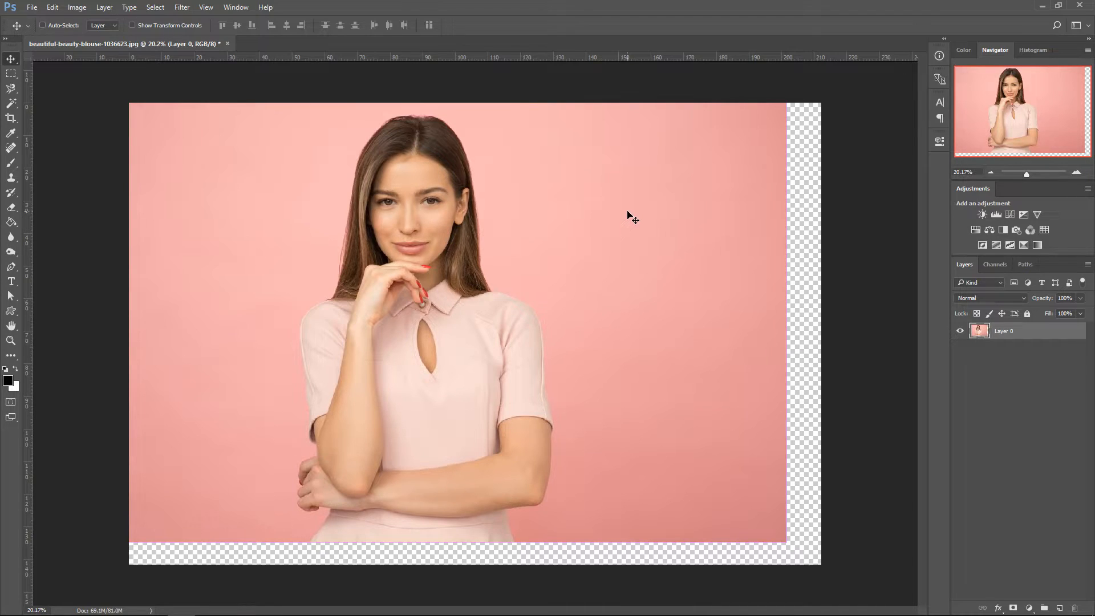
key("ctrl+alt+z")
key("ctrl+alt+z")
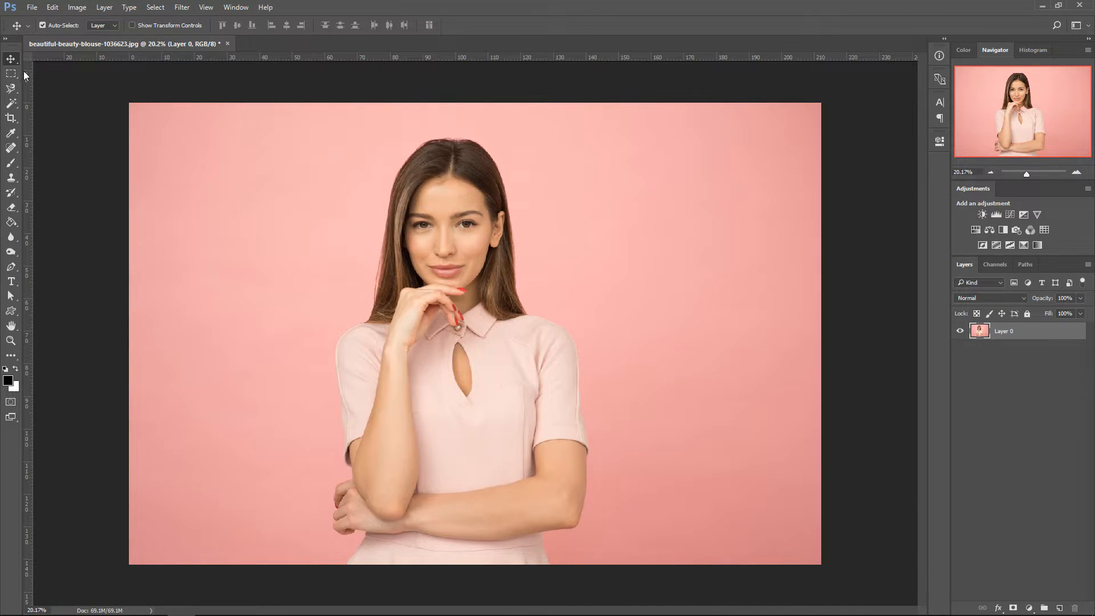
- Try a wide rectangular marquee selection around the woman's head, and clear it
left_click(13, 76)
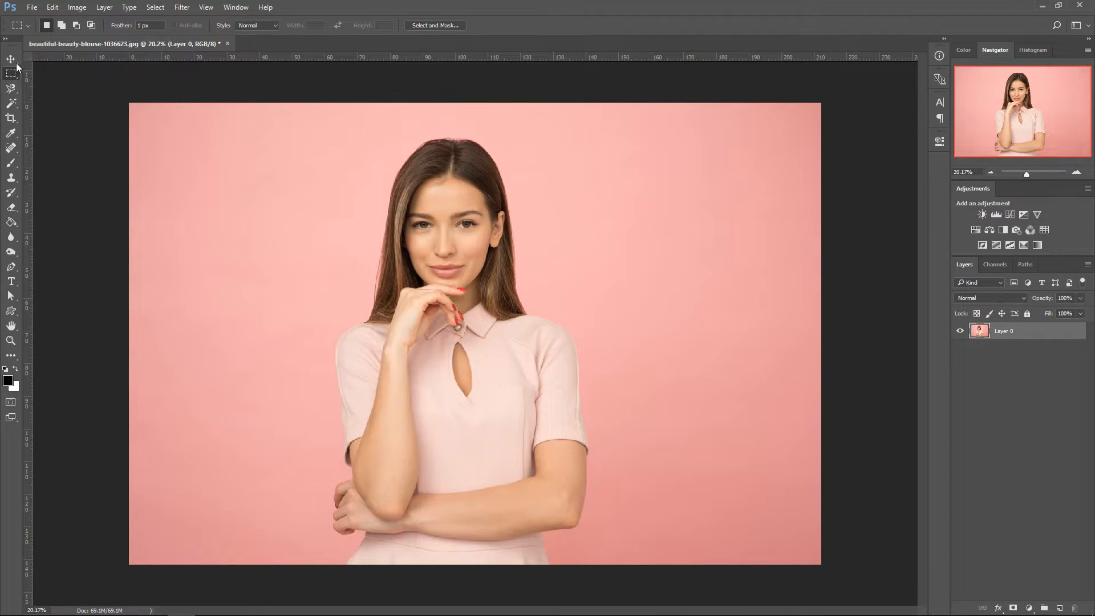
left_click_drag(279, 116, 604, 306)
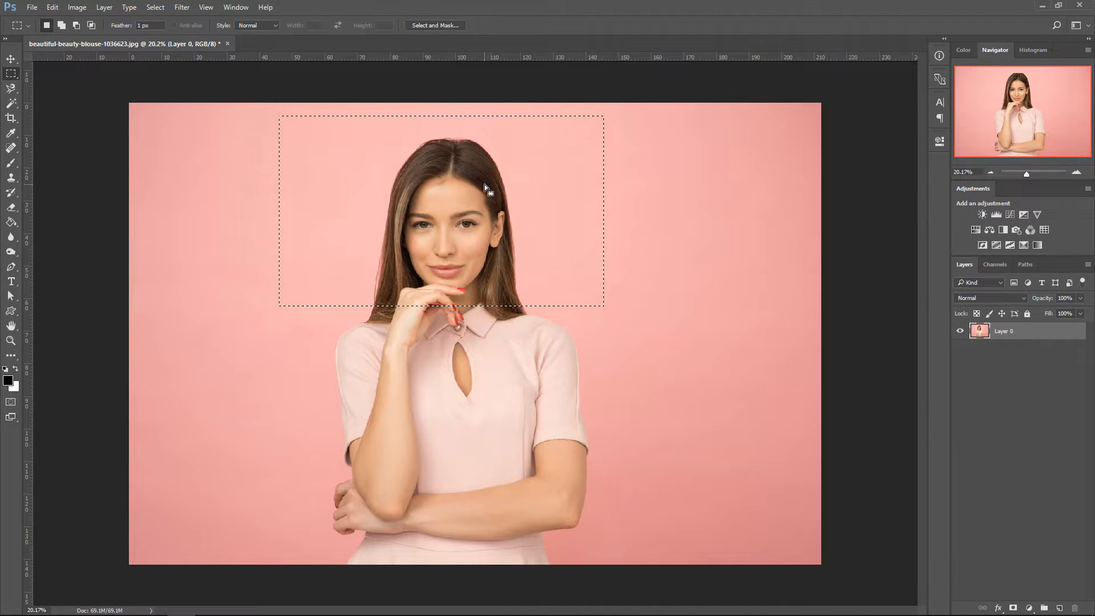
key("ctrl+d")
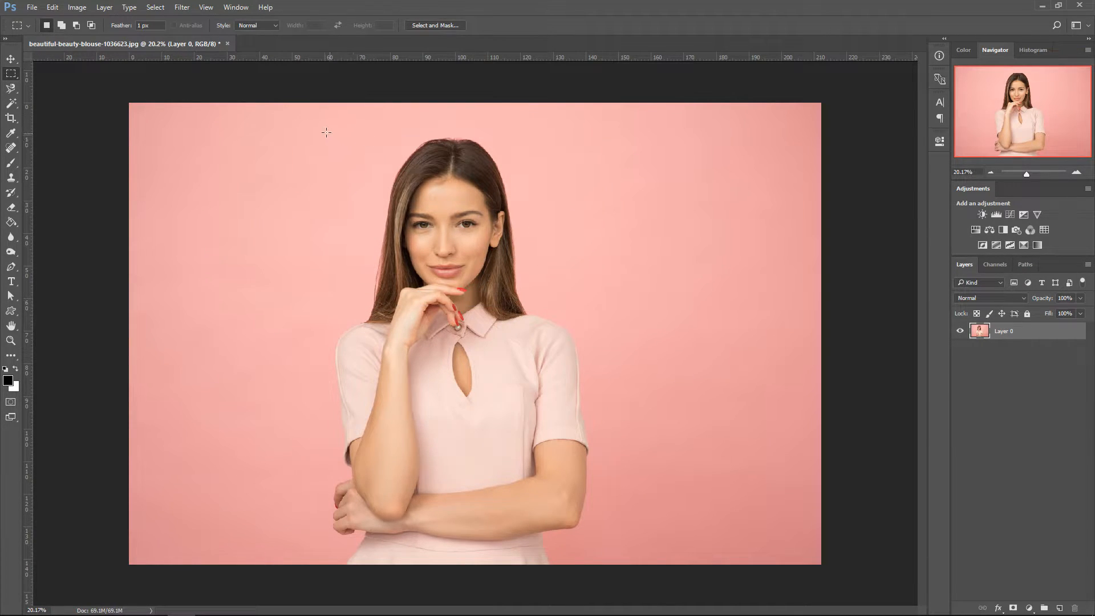
- Try copying a marquee selection of the woman's head to a new layer with Layer 0 hidden, then undo the copy and deselect
left_click_drag(276, 122, 565, 328)
left_click_drag(342, 214, 418, 219)
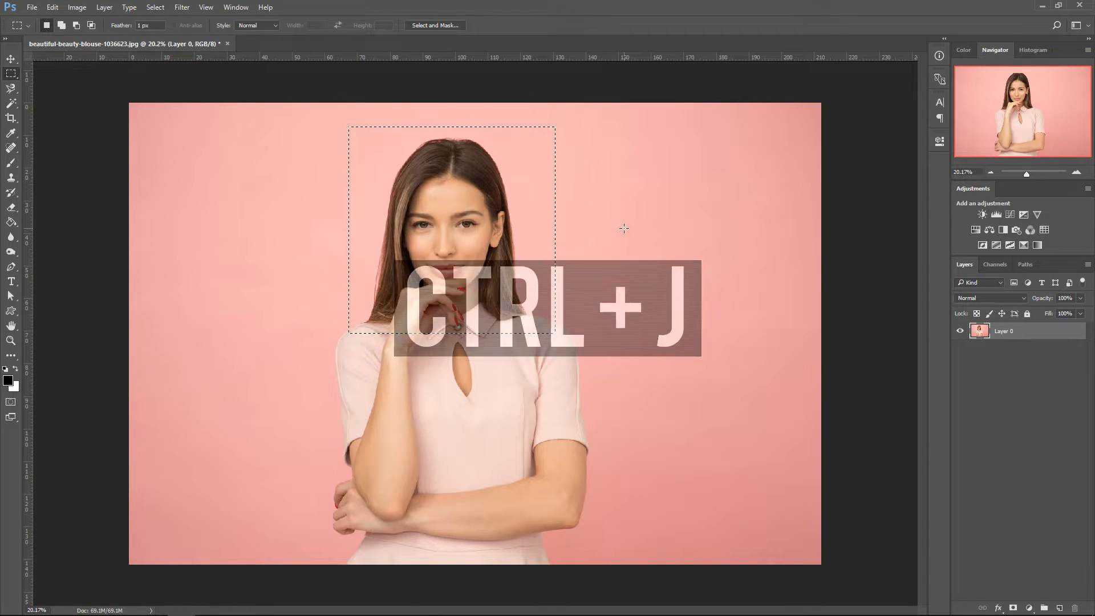
key("ctrl+j")
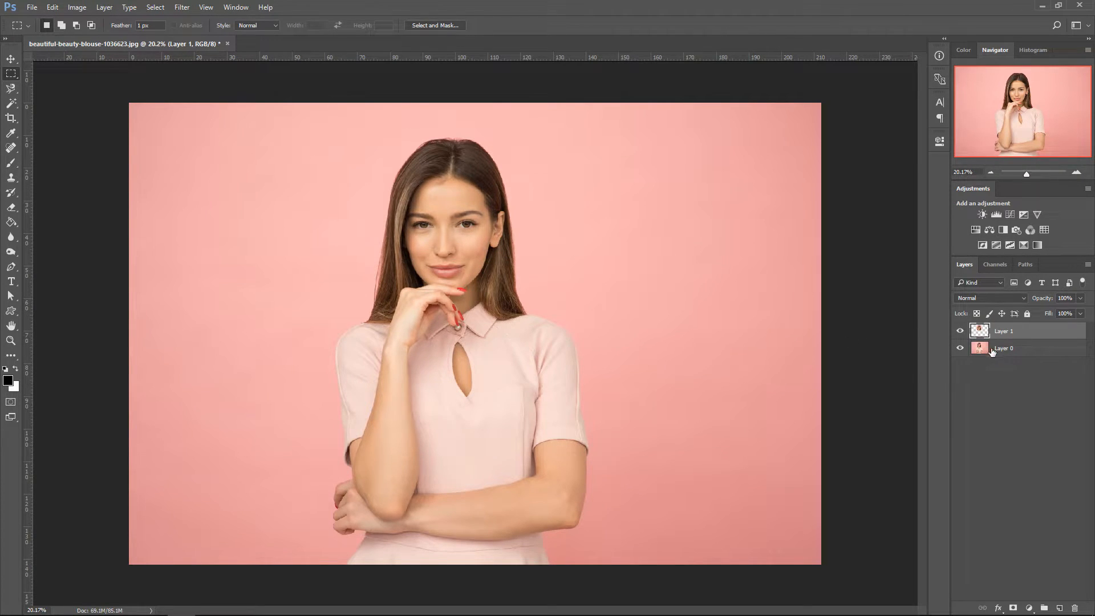
left_click(960, 349)
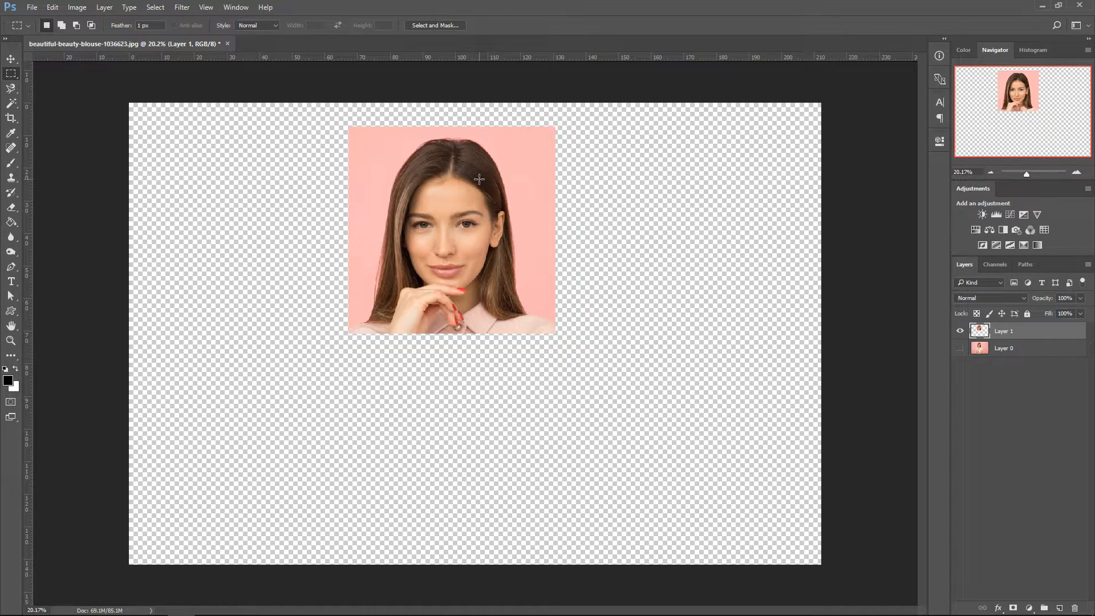
key("ctrl+z")
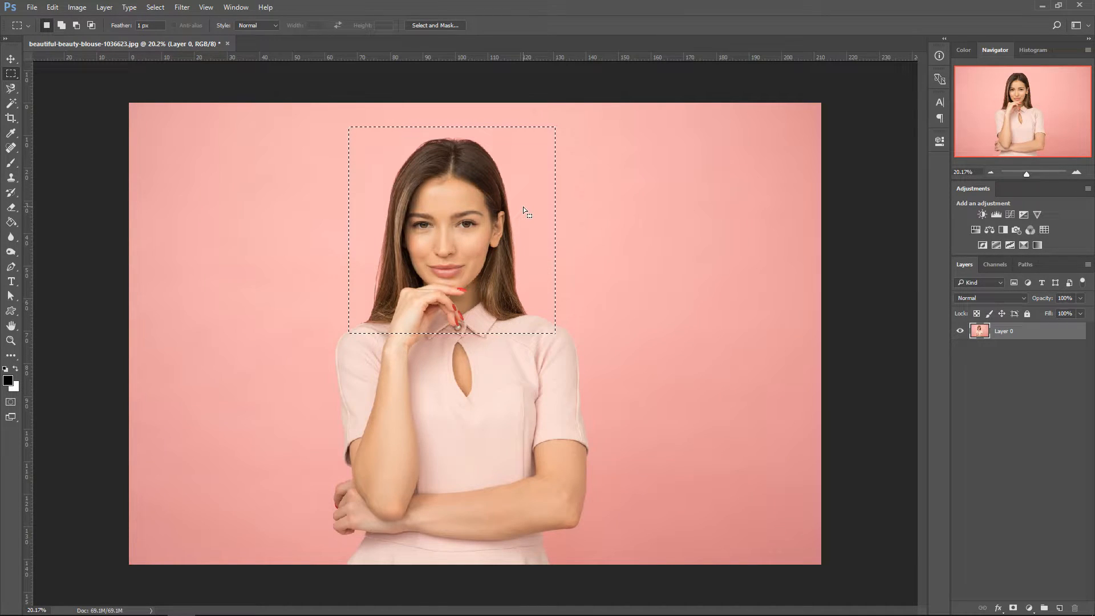
key("ctrl+d")
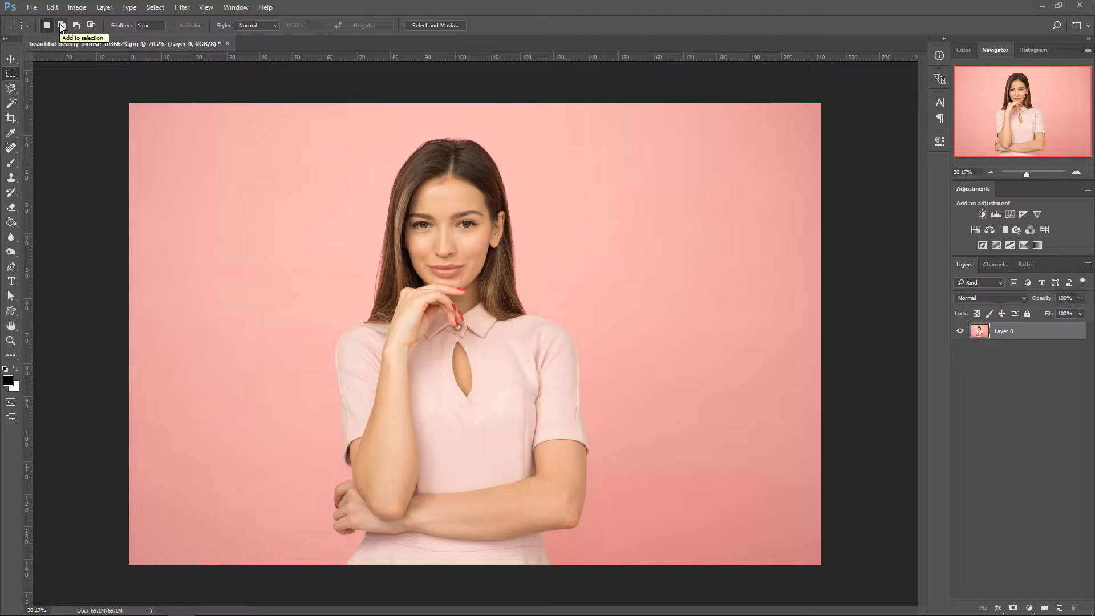
- Select a rectangle of pink background beside the woman's head and extend it with three overlapping rectangles in Add to selection mode
left_click_drag(162, 140, 303, 237)
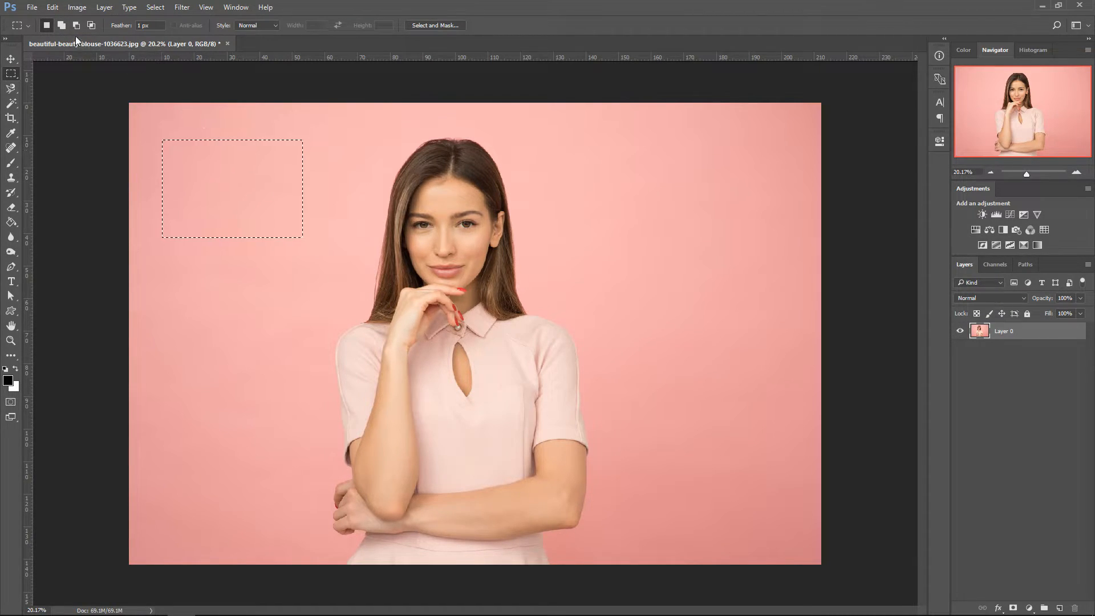
left_click(63, 26)
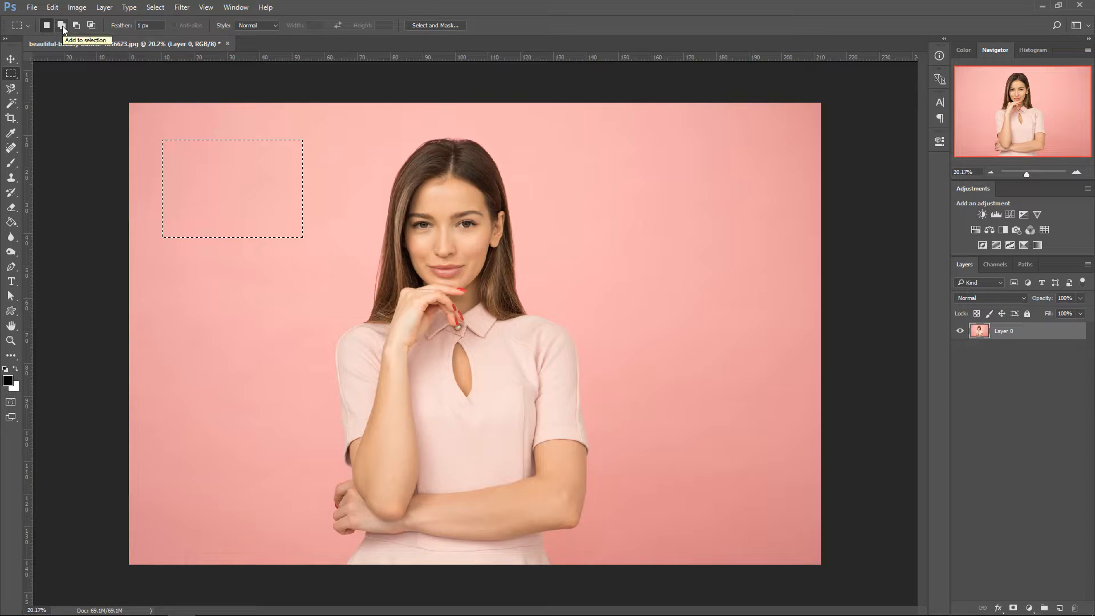
left_click_drag(352, 265, 209, 175)
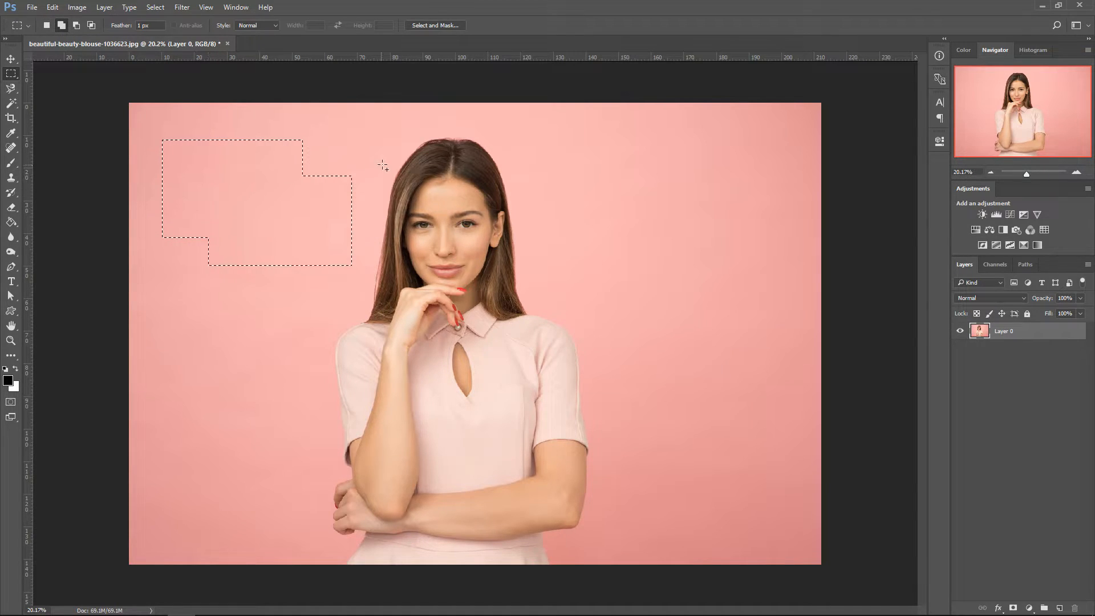
left_click_drag(388, 202, 271, 121)
left_click_drag(309, 288, 190, 212)
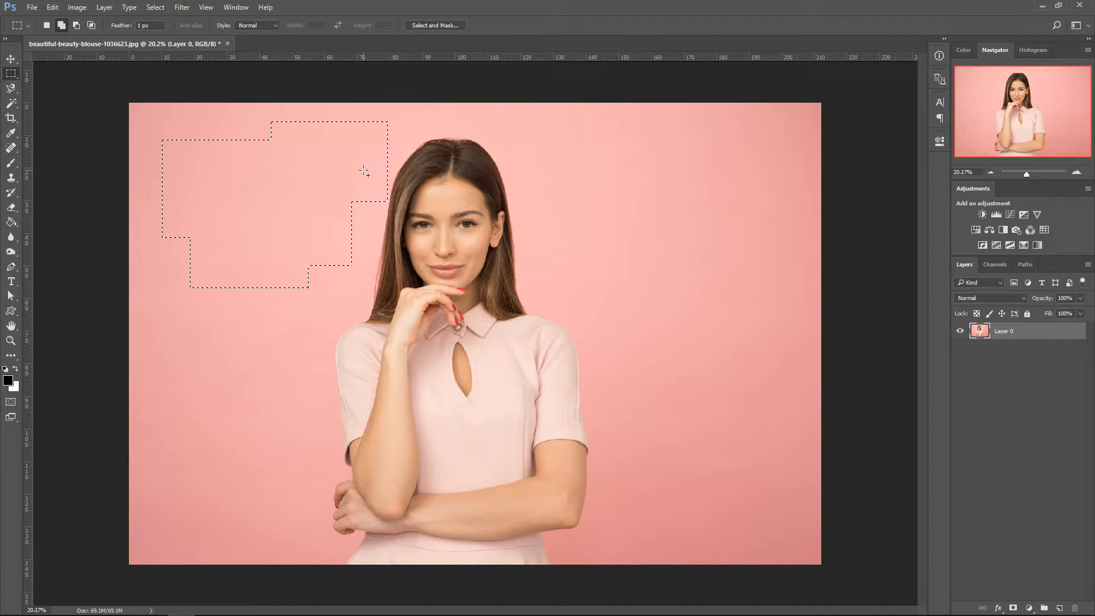
- Cut three overlapping rectangles out of the lower and outer edges of the background selection in subtract mode
left_click(78, 29)
left_click_drag(355, 293, 228, 216)
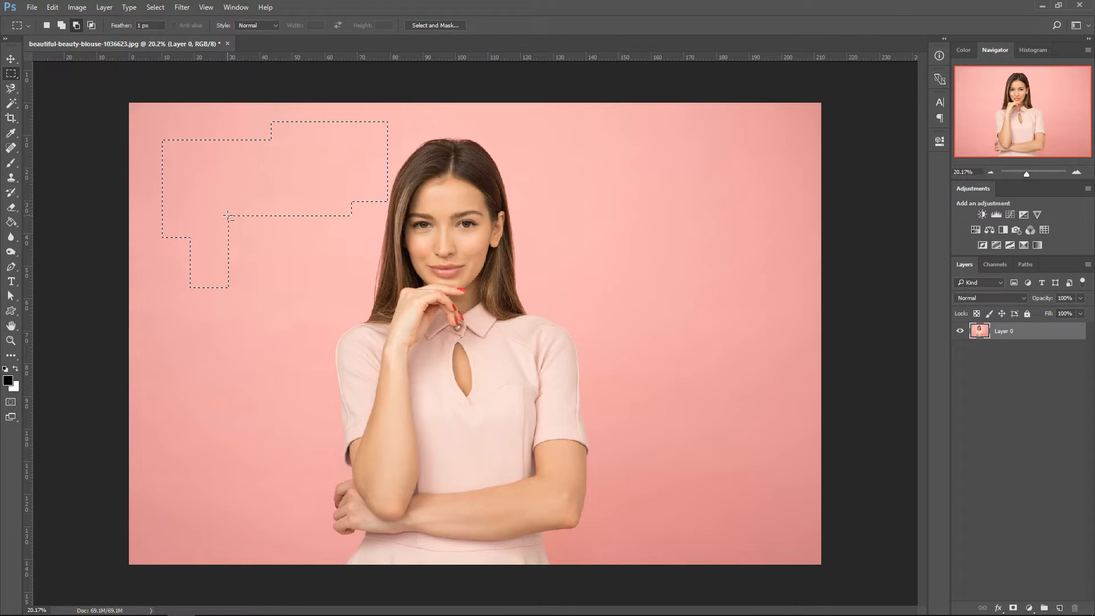
left_click_drag(278, 303, 147, 222)
left_click_drag(409, 240, 327, 121)
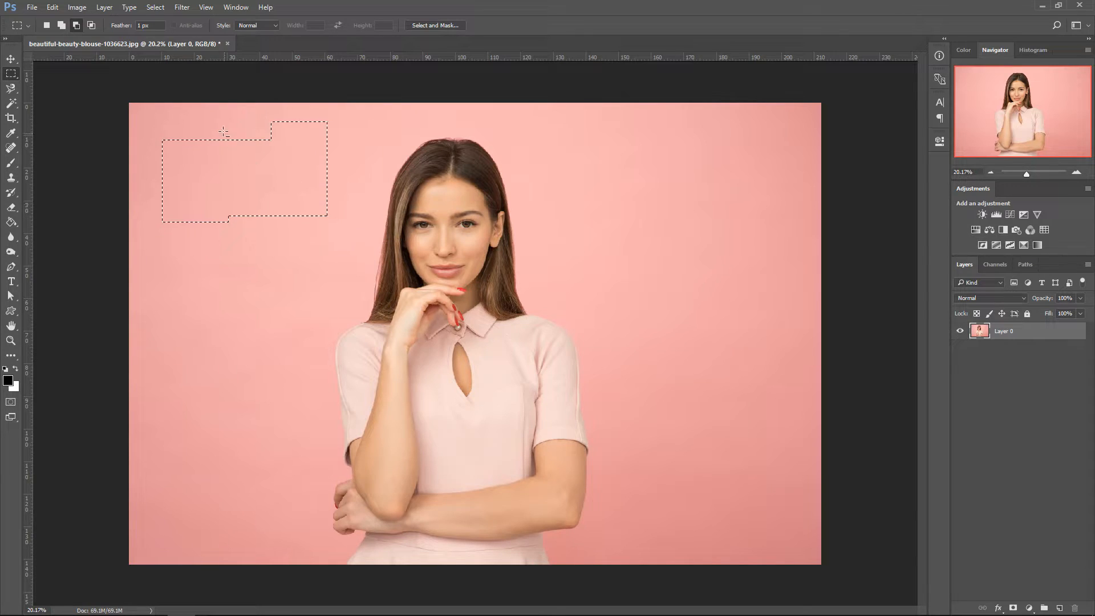
- Intersect the background selection with a small rectangle inside it, and clear the selection
left_click(91, 26)
left_click_drag(219, 157, 279, 202)
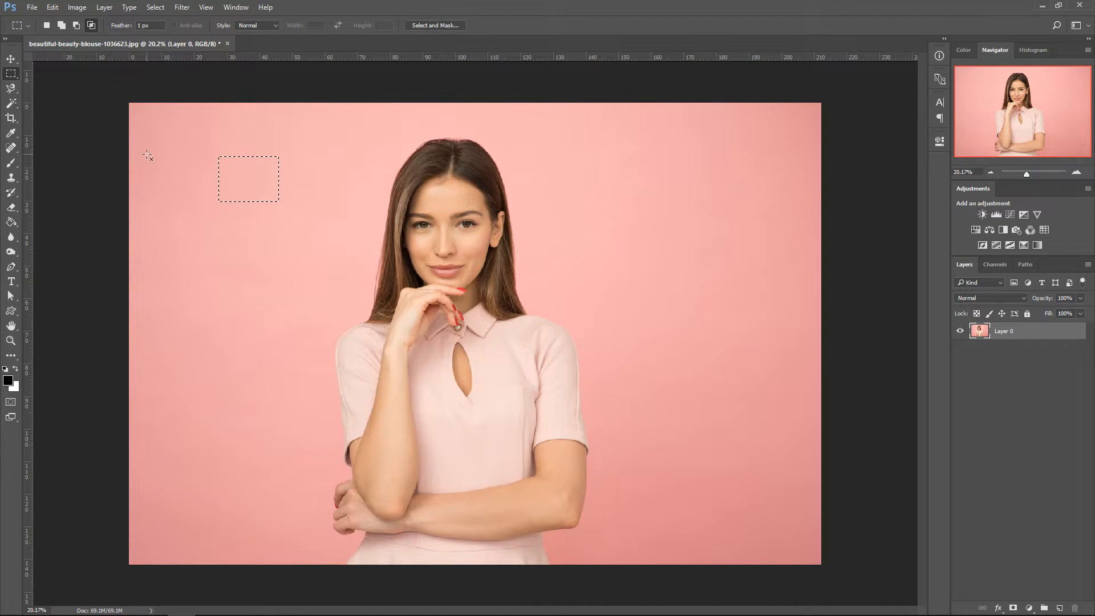
left_click(97, 92)
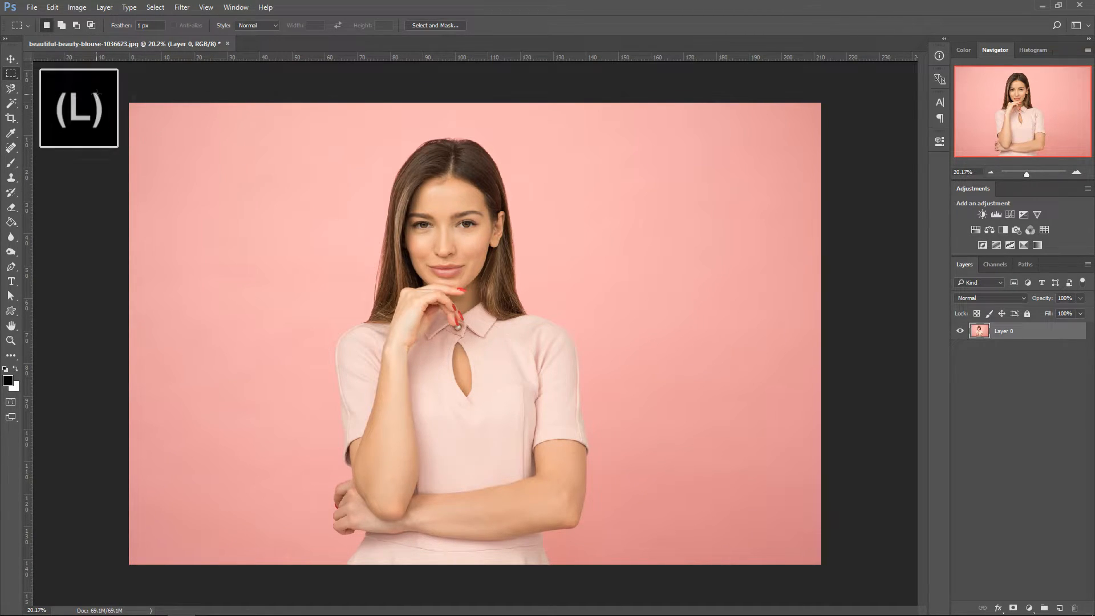
- Trace a freehand Lasso selection around the woman, clear it, and check the other Lasso tool variants
left_click(17, 90)
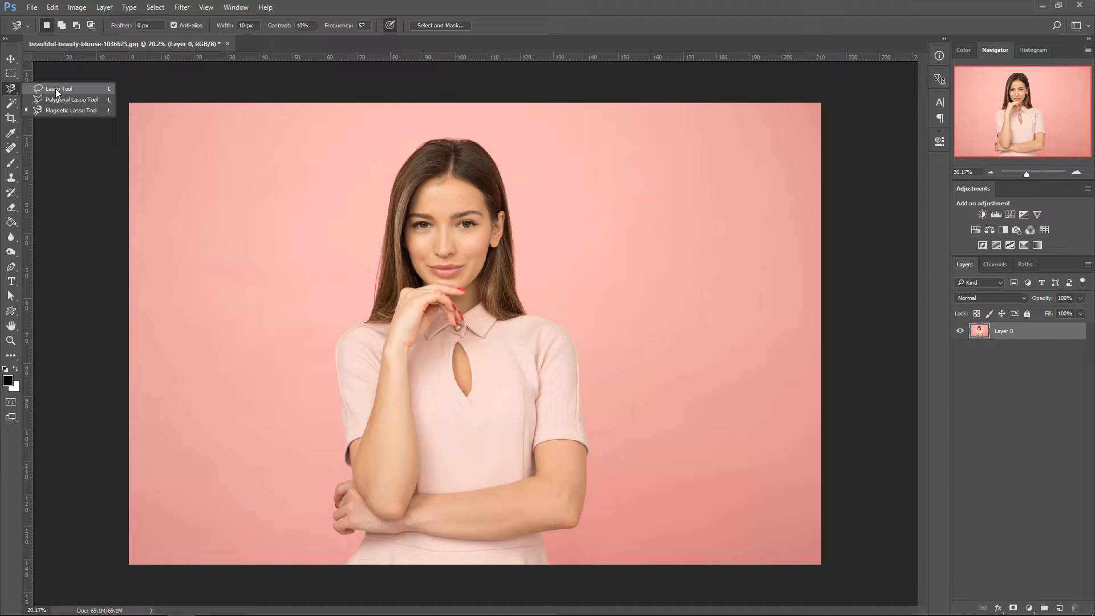
left_click(57, 89)
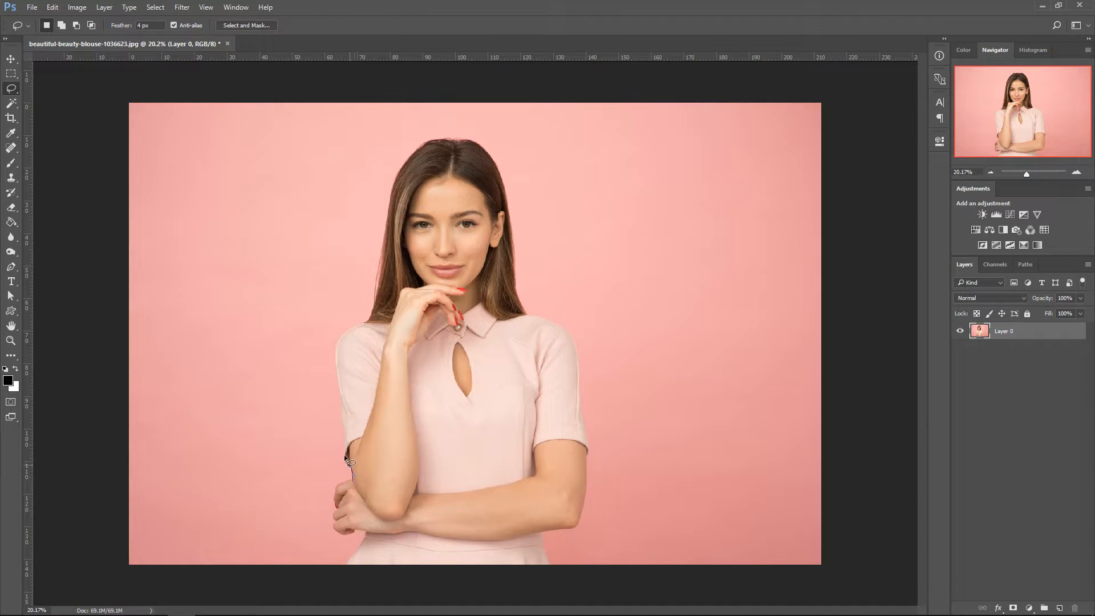
mouse_move(350, 332)
left_mouse_down()
mouse_move(375, 288)
mouse_move(399, 162)
mouse_move(432, 136)
mouse_move(462, 137)
mouse_move(501, 170)
mouse_move(531, 318)
mouse_move(574, 364)
mouse_move(587, 478)
mouse_move(571, 534)
mouse_move(408, 567)
left_mouse_up()
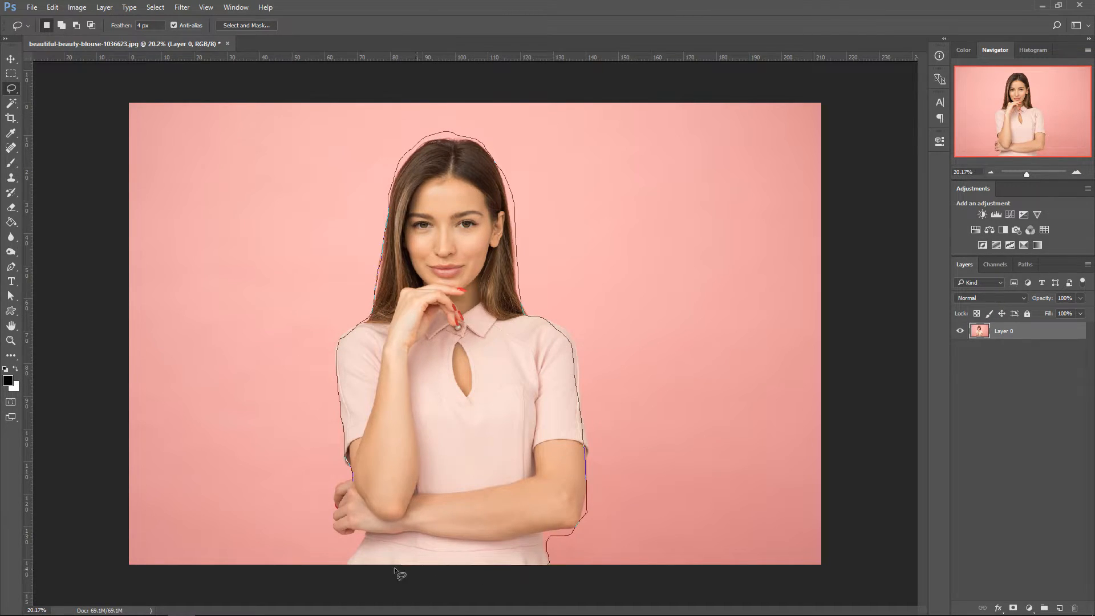
left_click_drag(349, 489, 350, 488)
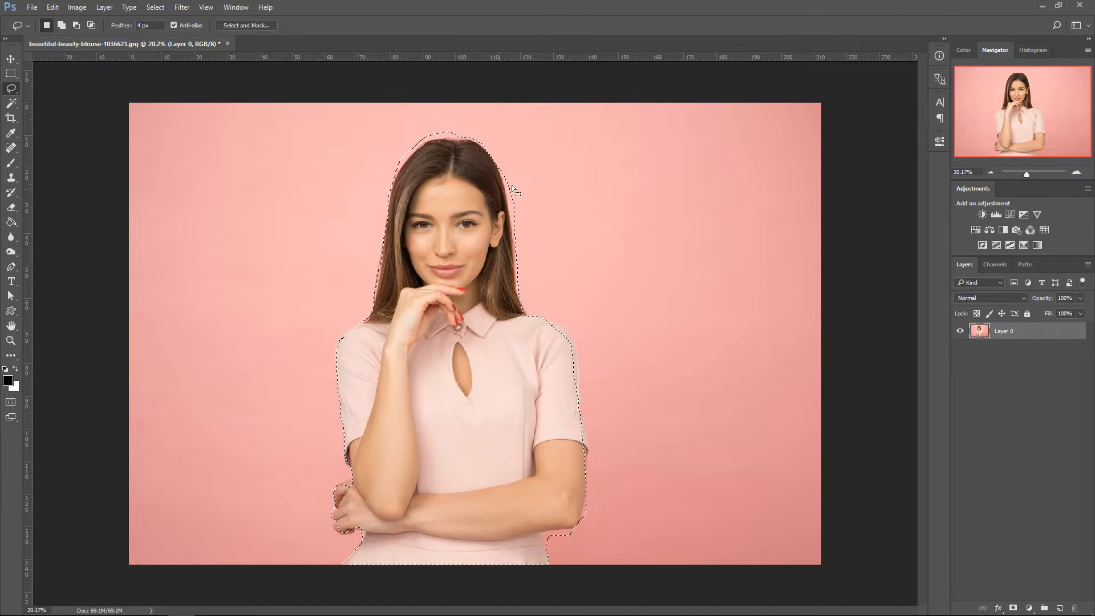
left_click(498, 119)
right_click(11, 89)
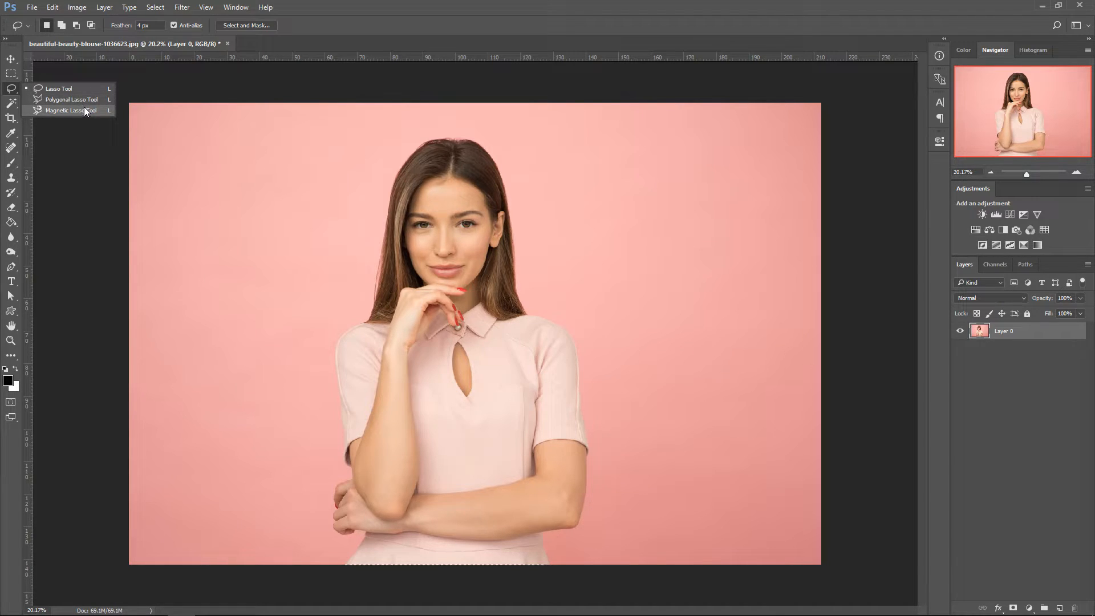
- Try selecting the pink background with the Magic Wand at tolerance 32, and deselect it
key("w")
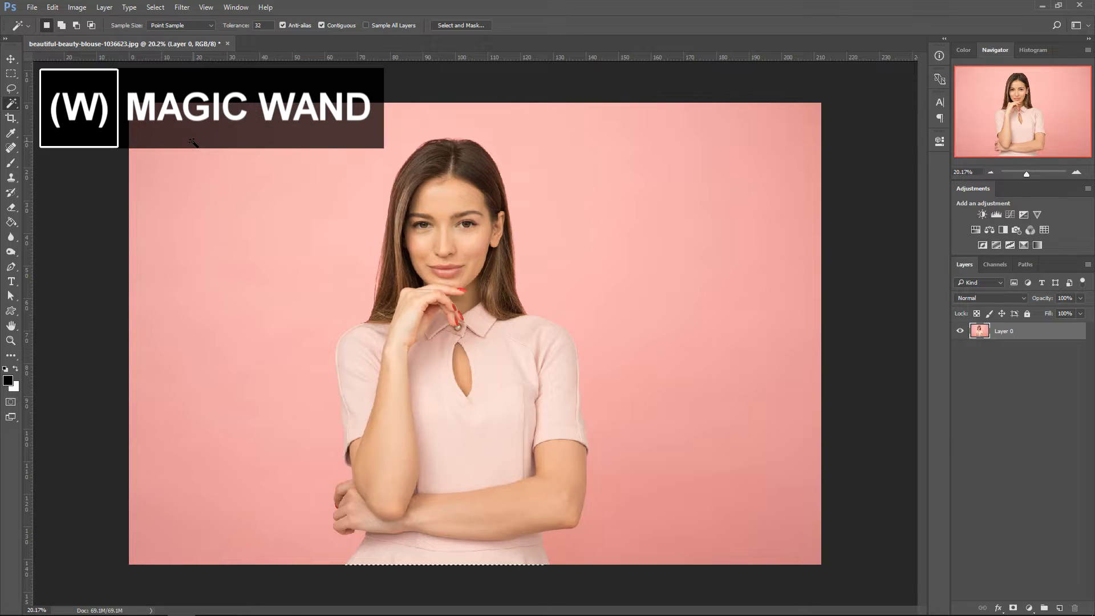
left_click(233, 188)
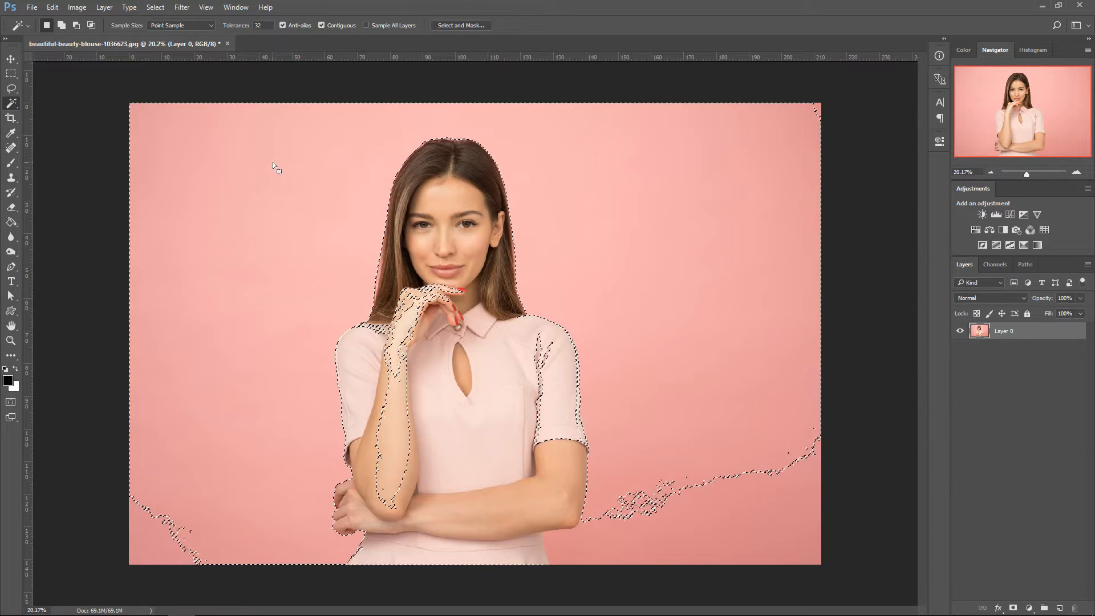
key("ctrl+d")
- Select the pink background around the woman with the Quick Selection tool, and subtract her sleeves from the selection
key("shift+w")
mouse_move(290, 228)
left_mouse_down()
mouse_move(242, 375)
mouse_move(242, 432)
mouse_move(247, 262)
left_mouse_up()
mouse_move(443, 149)
left_mouse_down()
mouse_move(578, 158)
mouse_move(633, 227)
mouse_move(658, 325)
left_mouse_up()
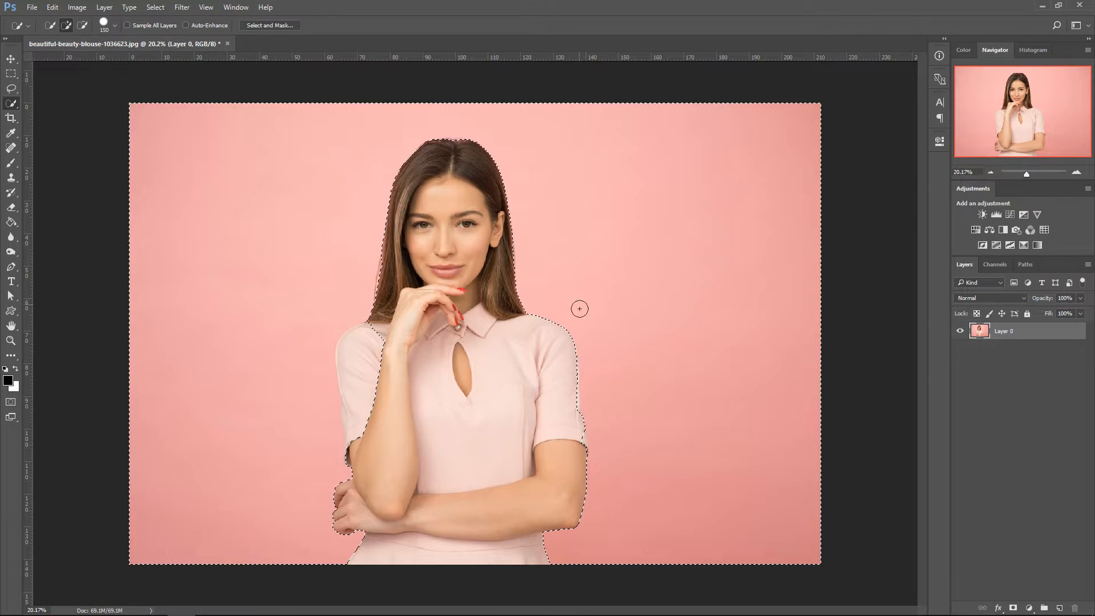
key("ctrl+shift+i")
left_click(82, 25)
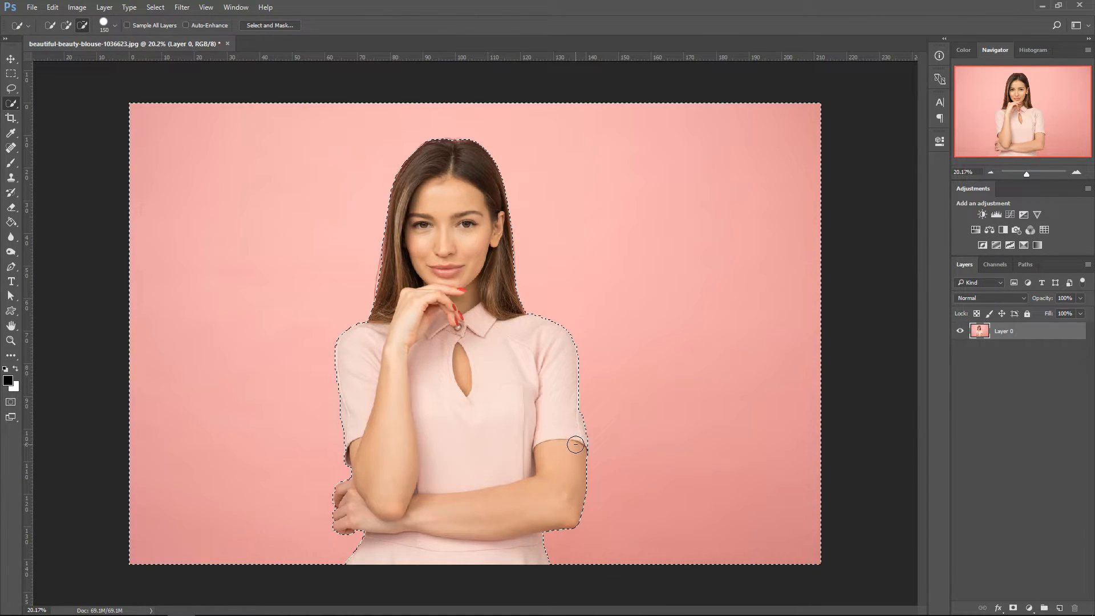
- Try adding a layer mask to Layer 0 from the background selection, and invert the mask
left_click(1021, 608)
left_click(11, 59)
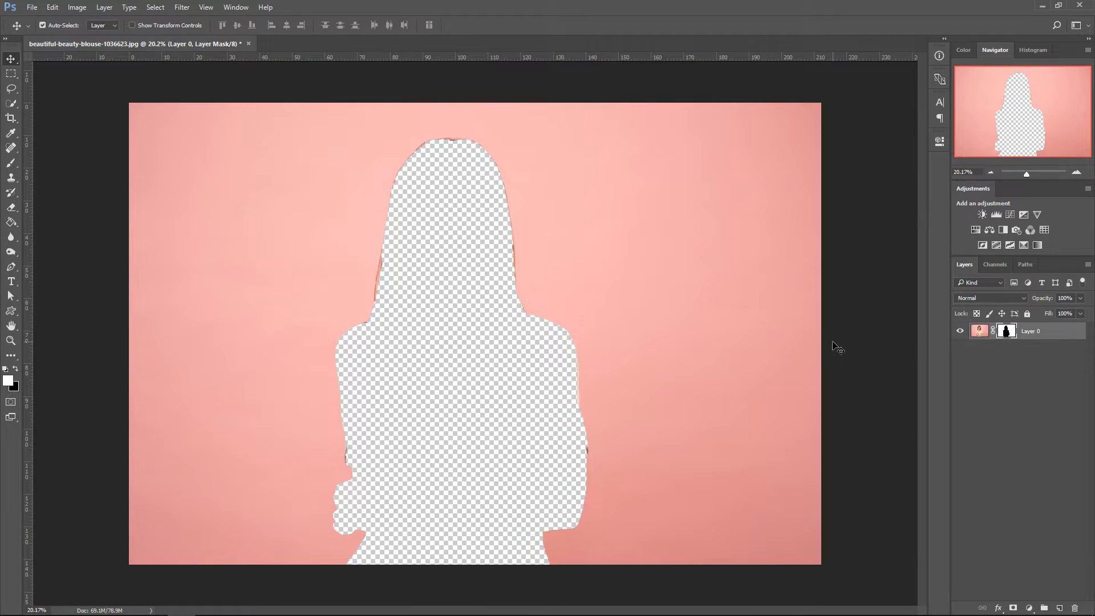
key("ctrl+i")
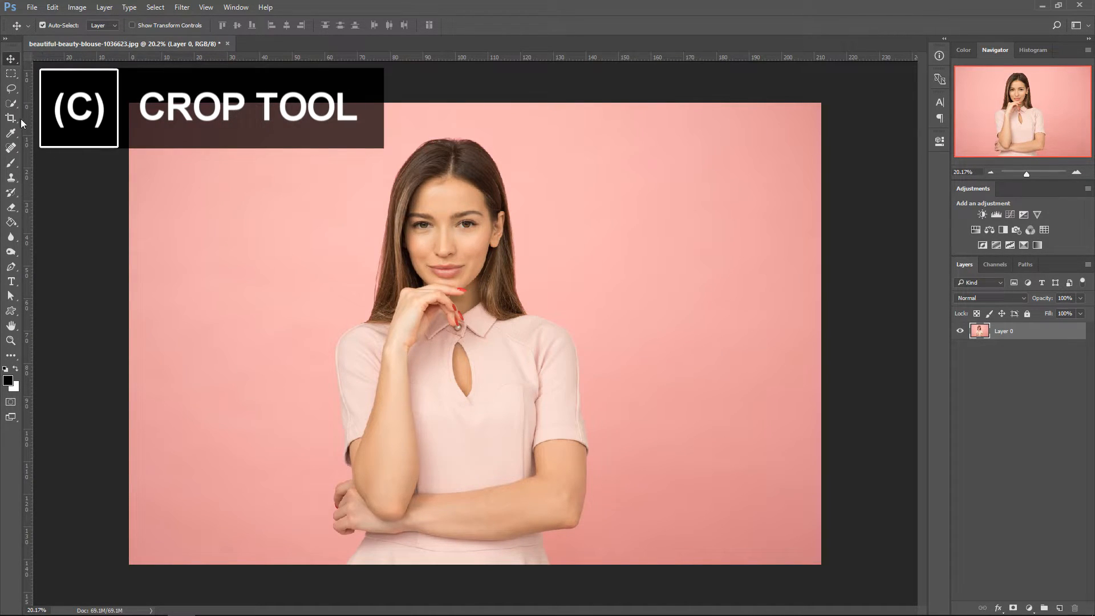
- Try cropping the photo to a narrow portrait around the woman, and undo the crop
left_click(18, 121)
left_click_drag(128, 103, 221, 109)
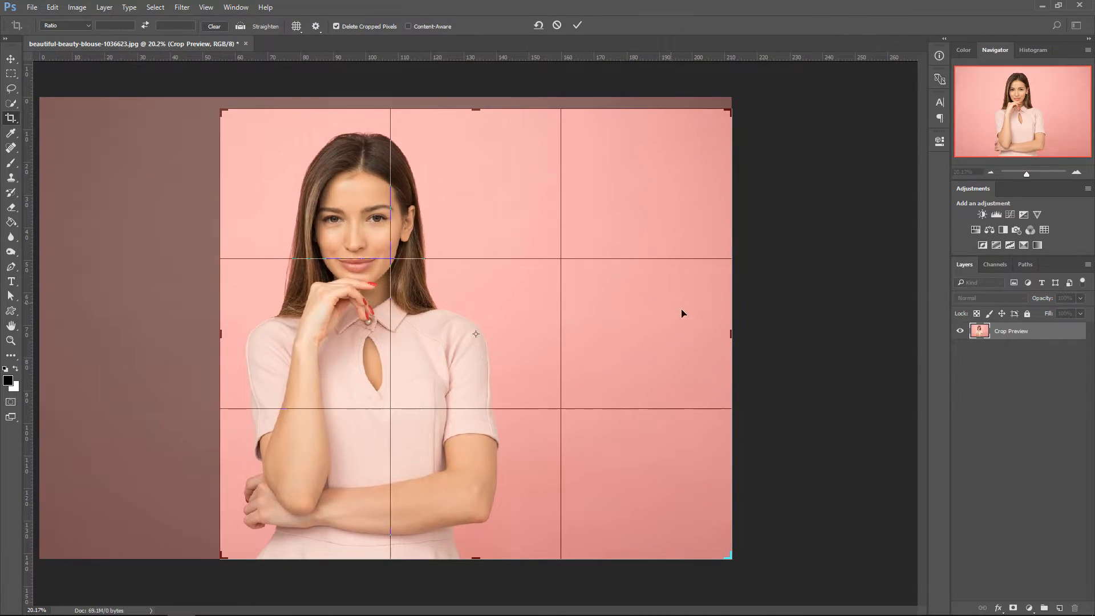
left_click_drag(733, 334, 619, 331)
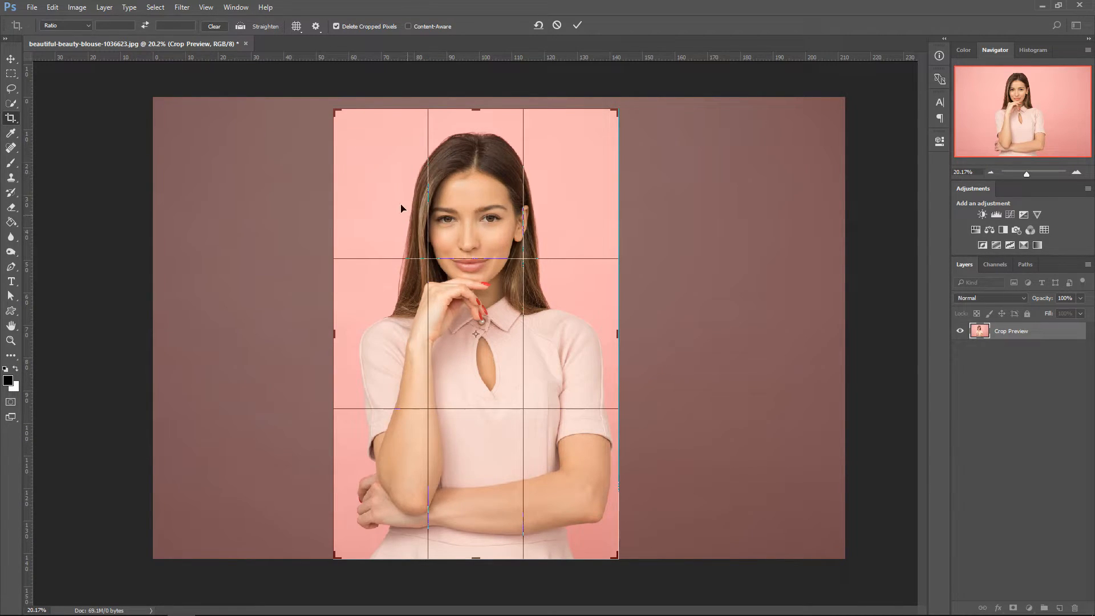
key("Return")
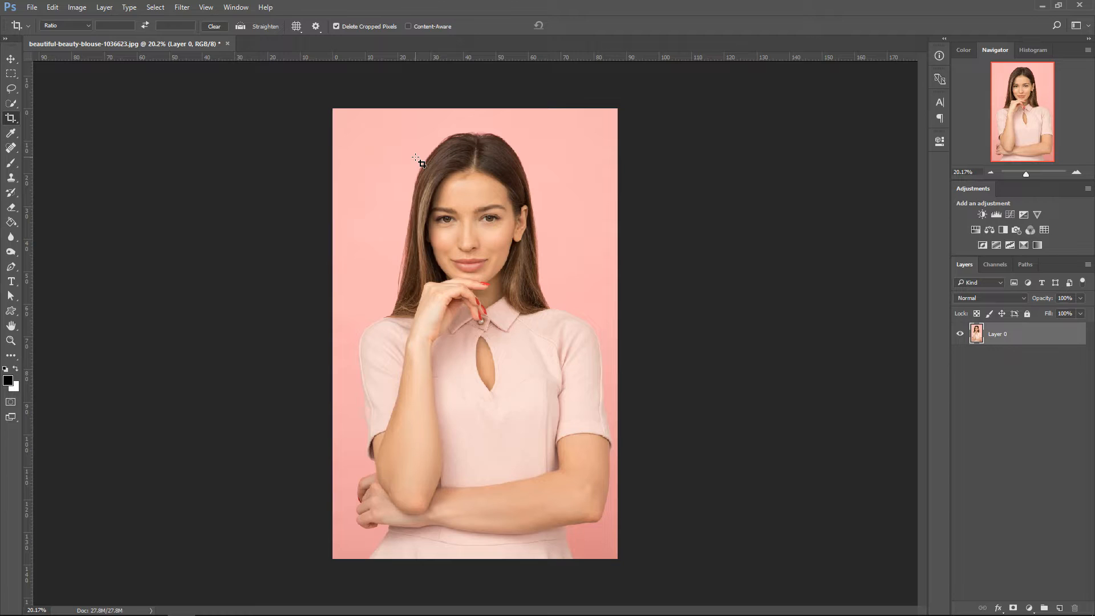
key("ctrl+z")
- Sample the pink background as the foreground colour with the Eyedropper, check it in the Color Picker, and return to the Move tool
left_click(11, 133)
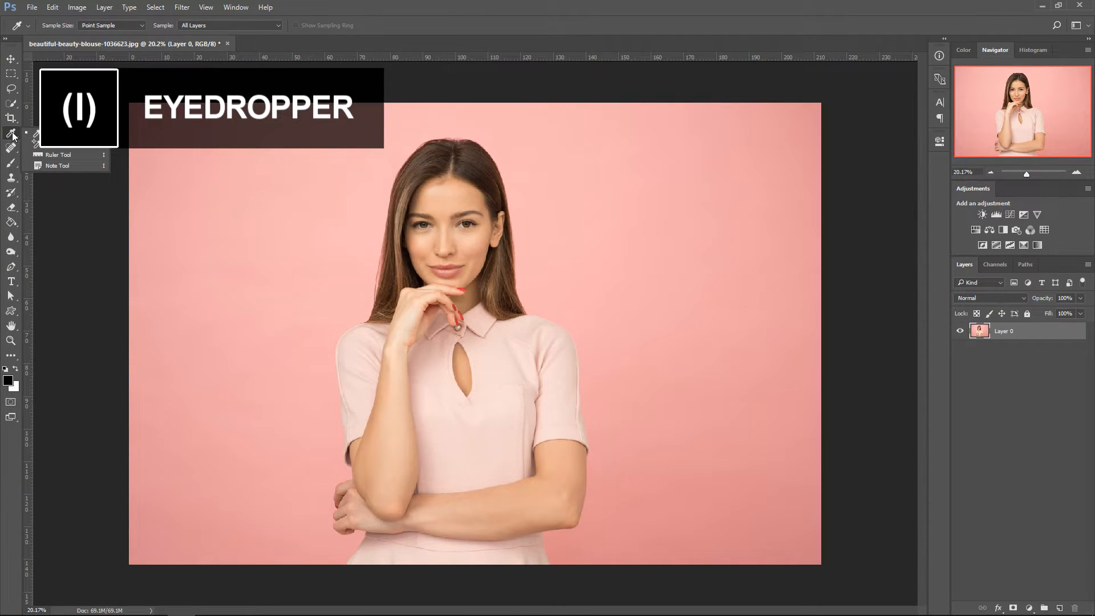
left_click(12, 133)
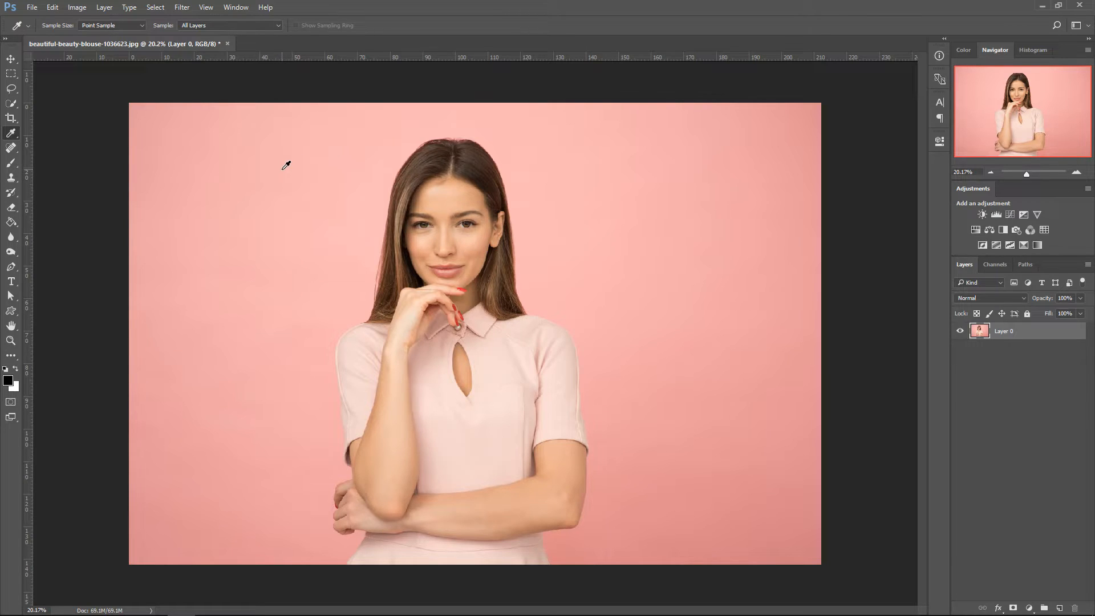
left_click(284, 148)
left_click(8, 381)
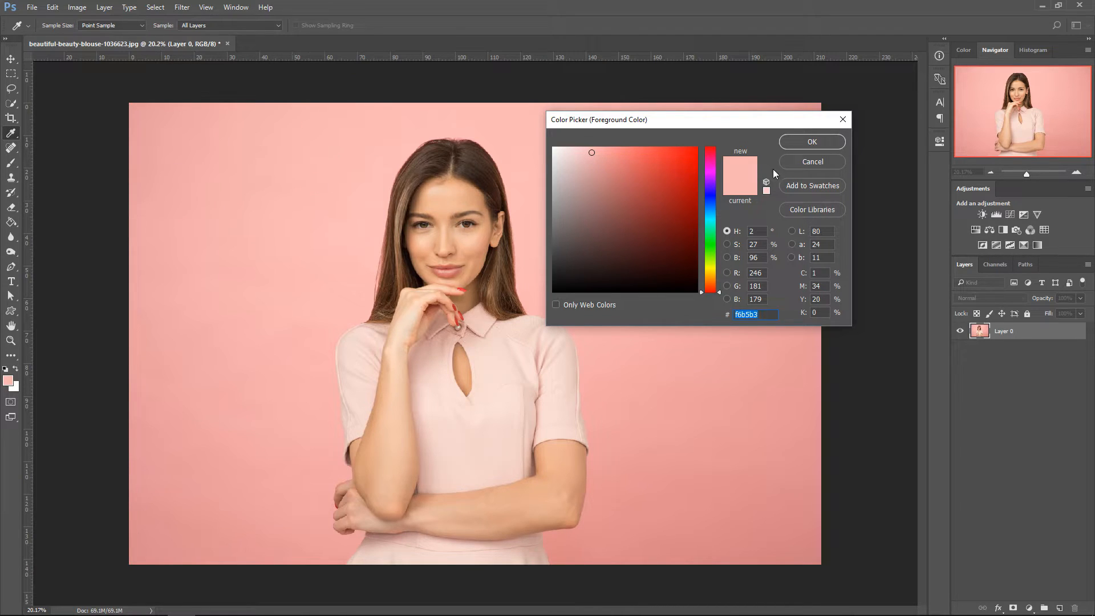
left_click(802, 162)
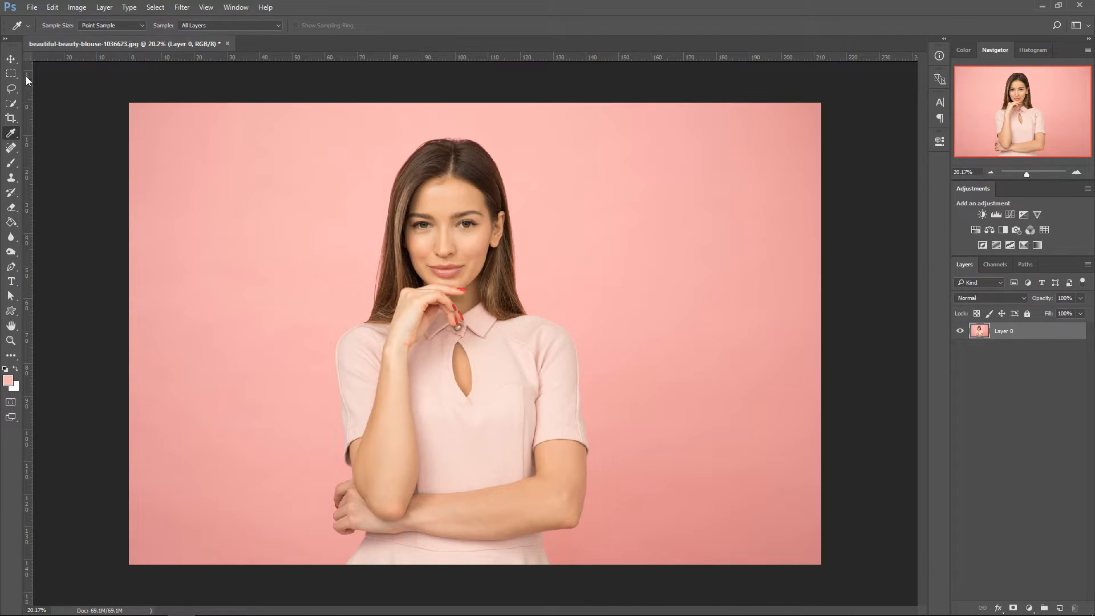
left_click(16, 60)
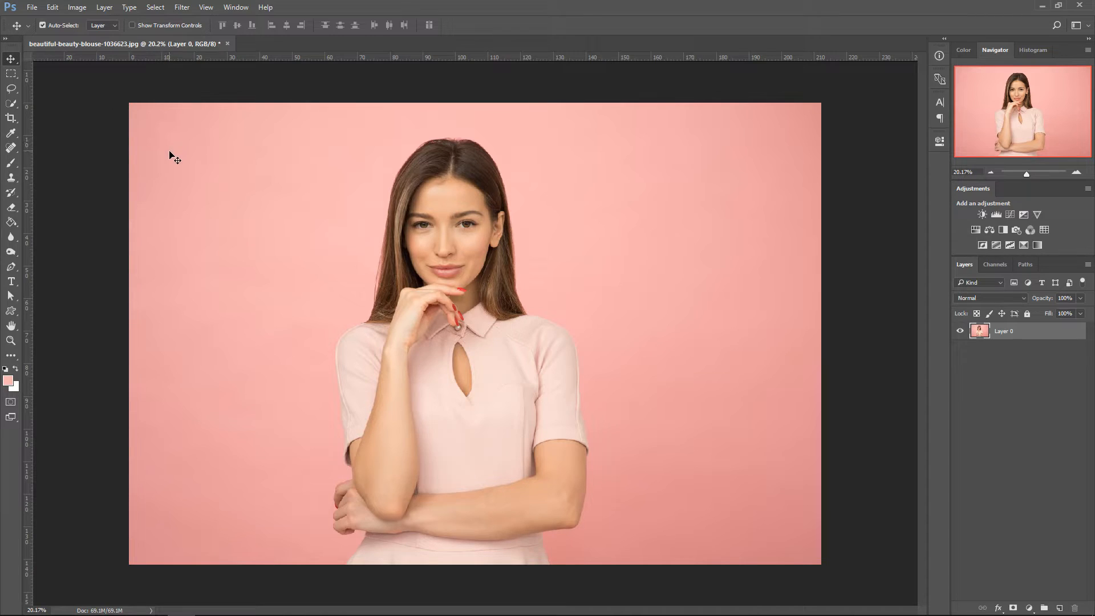
- Sample a peach skin tone as the foreground colour while using the Brush tool, and return to the Move tool
key("b")
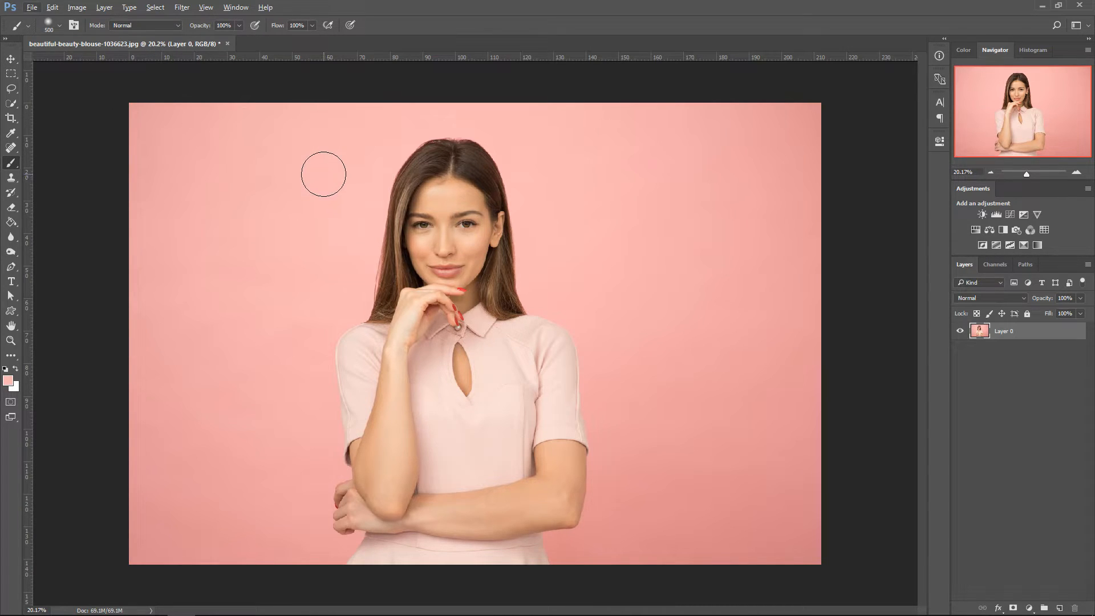
key("alt")
key("v")
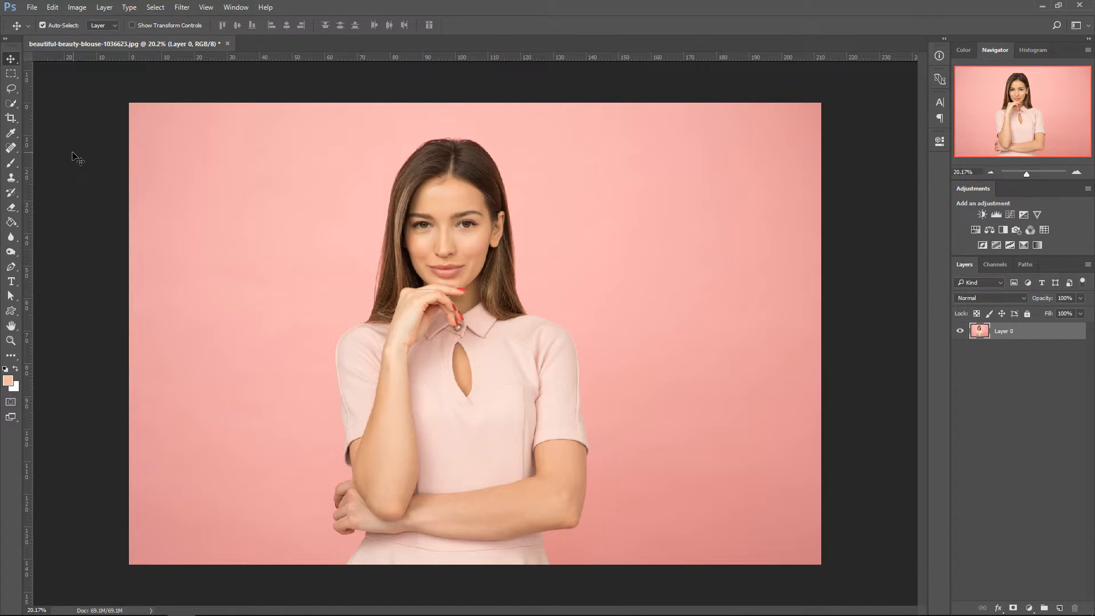
- Retouch the skin on the woman's forehead with the Spot Healing Brush in Content-Aware mode
left_click(14, 151)
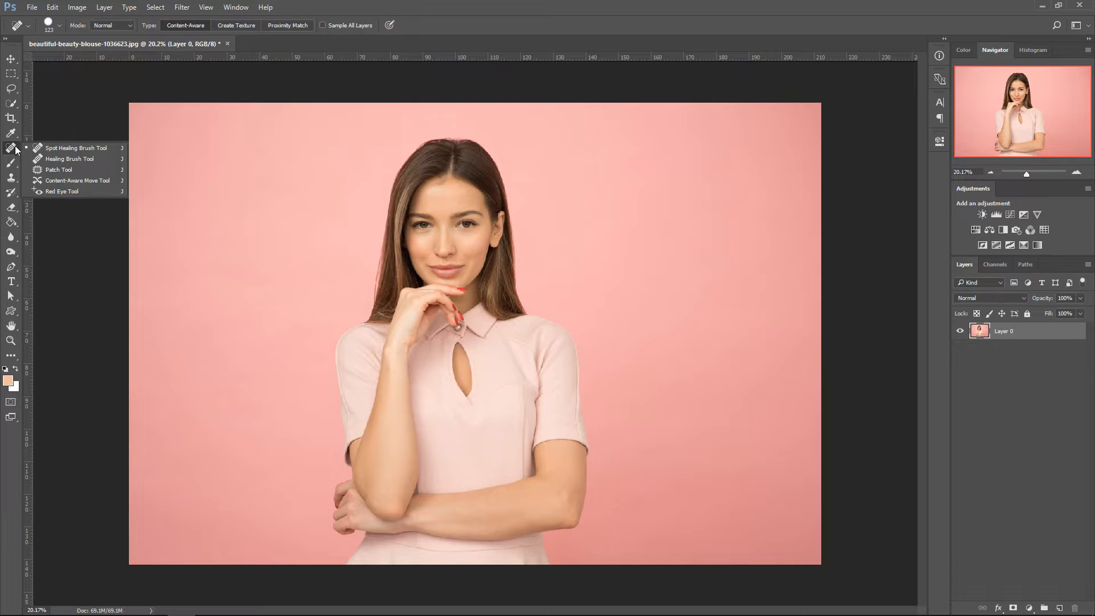
left_click(46, 149)
scroll(401, 188, "up", 5)
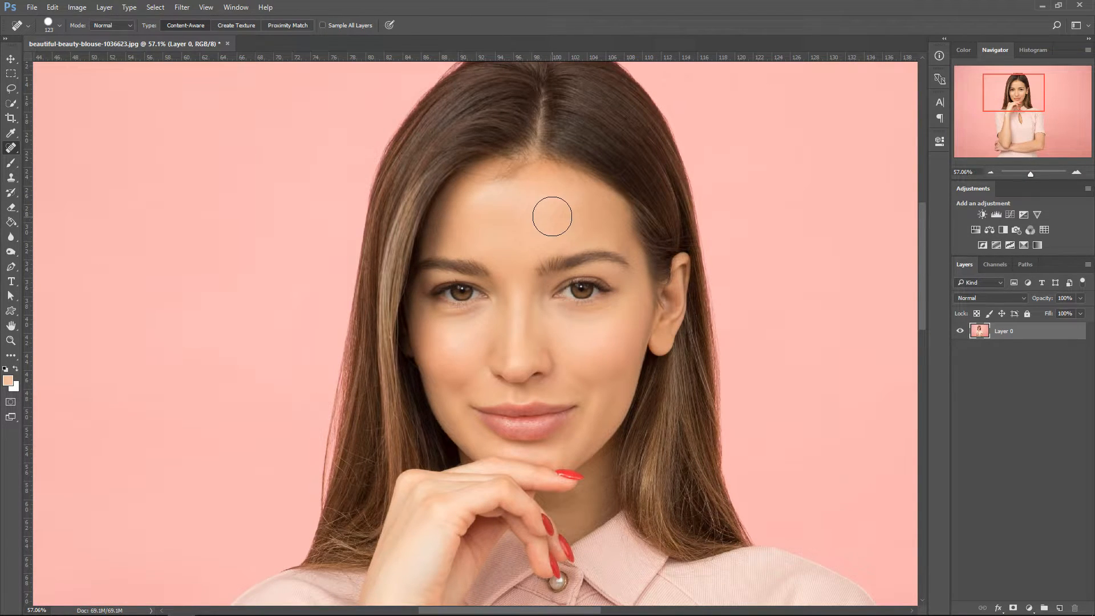
left_click_drag(573, 208, 490, 195)
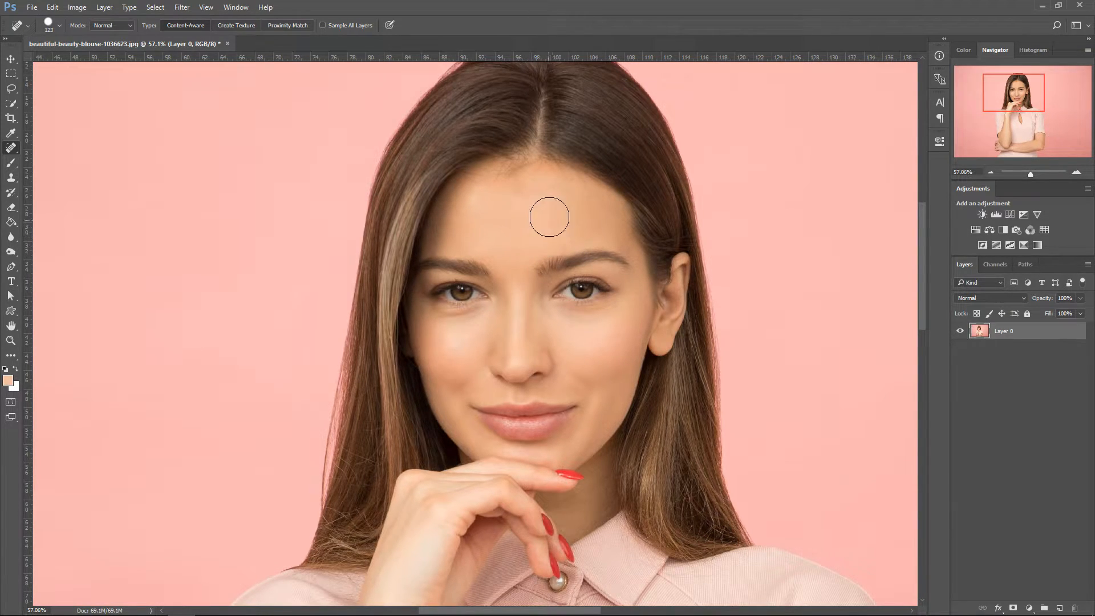
left_click_drag(486, 207, 480, 207)
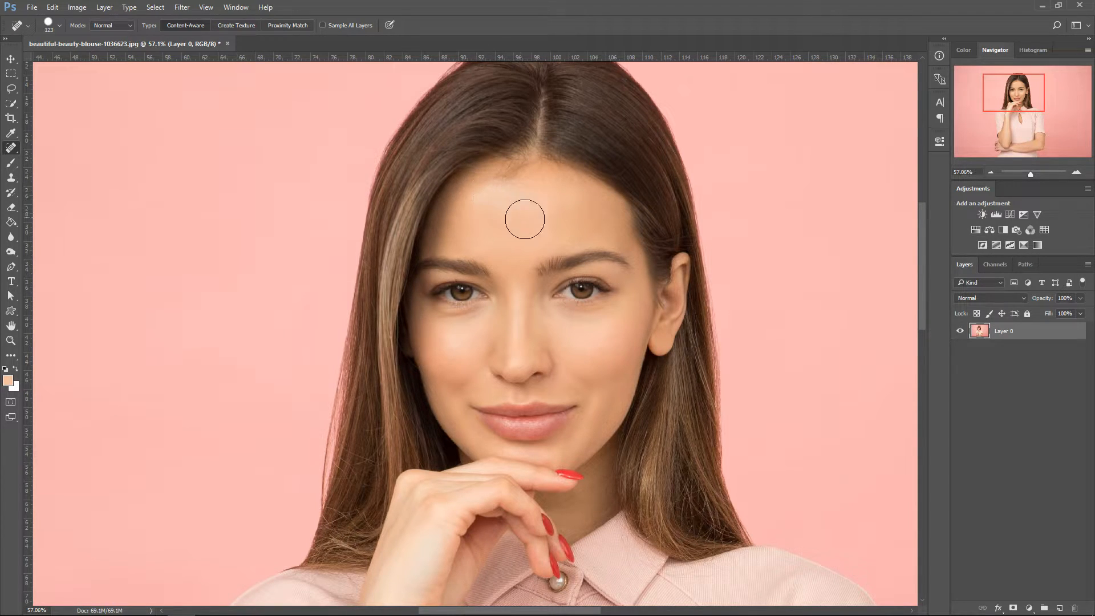
mouse_move(548, 224)
left_mouse_down()
mouse_move(464, 230)
mouse_move(481, 205)
mouse_move(528, 207)
left_mouse_up()
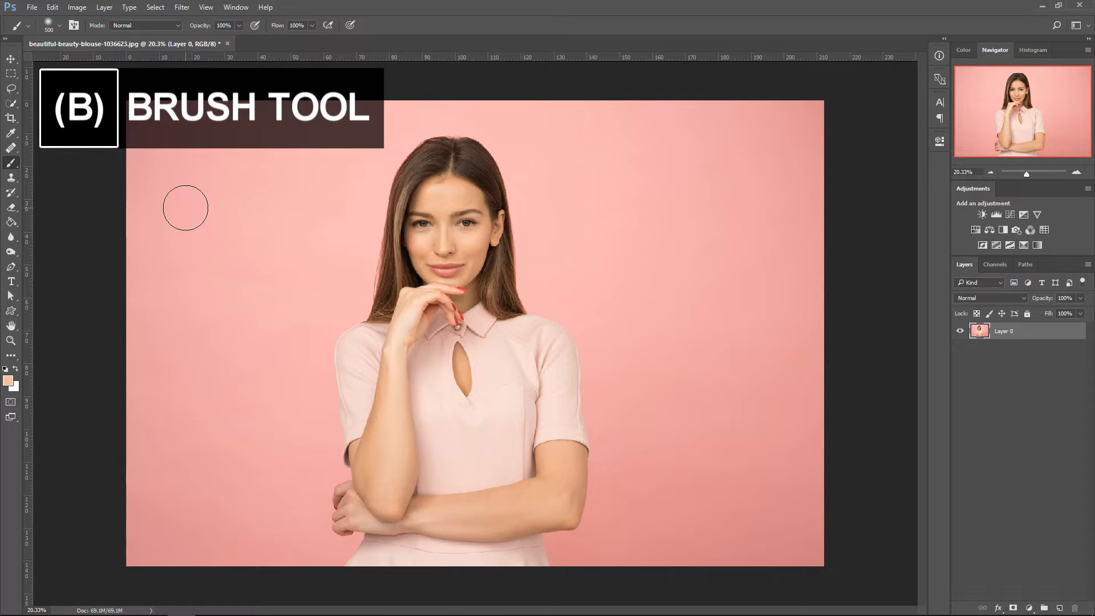
- Try painting a black blob on the pink background with a hard round 500 px brush, and undo it
left_click(59, 25)
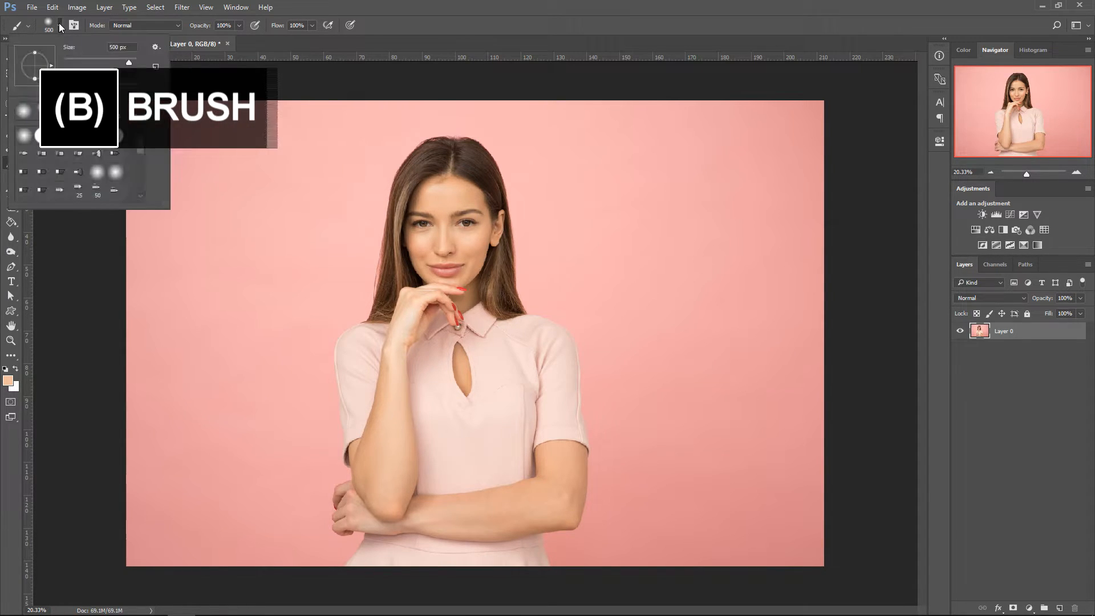
mouse_move(140, 141)
left_mouse_down()
mouse_move(142, 174)
mouse_move(145, 139)
left_mouse_up()
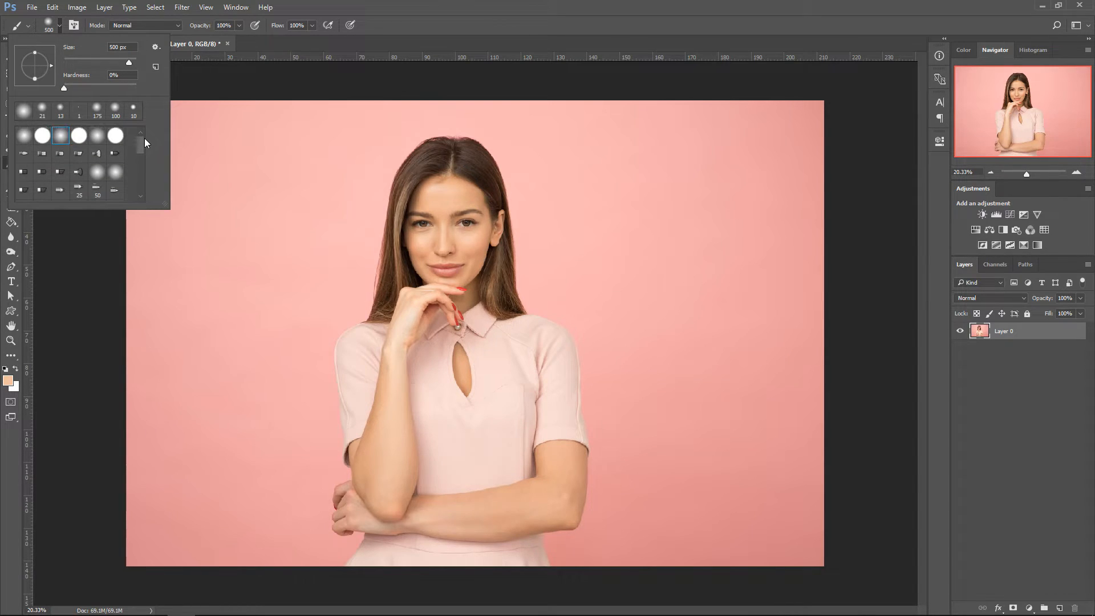
left_click(79, 137)
mouse_move(172, 200)
left_mouse_down()
mouse_move(249, 175)
mouse_move(210, 202)
left_mouse_up()
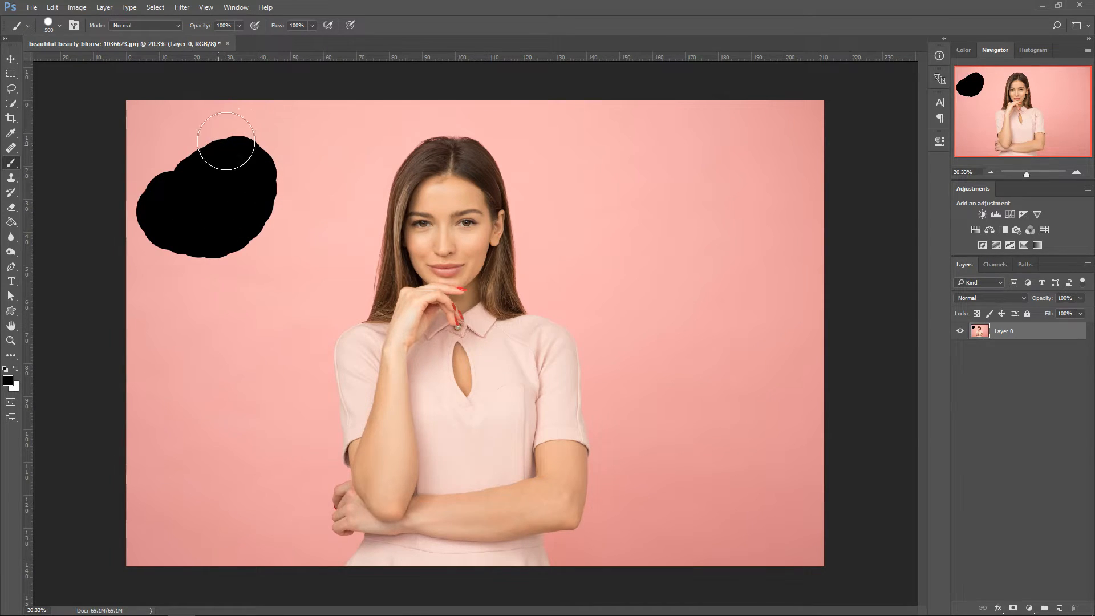
key("ctrl+z")
- Try painting on the pink background with a soft round 500 px brush
left_click(59, 27)
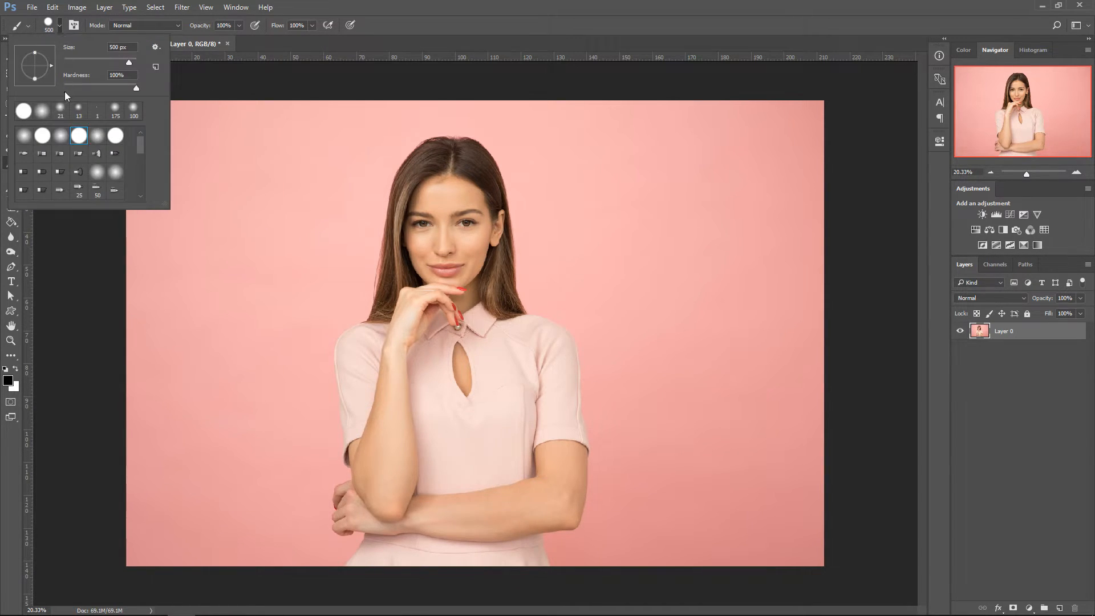
left_click(378, 19)
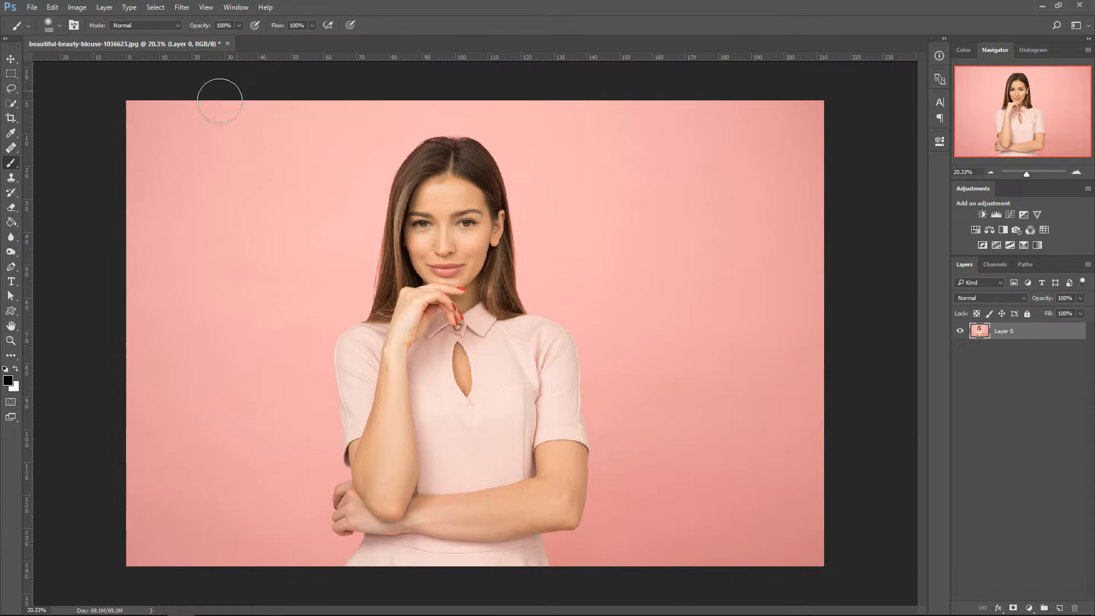
mouse_move(200, 195)
left_mouse_down()
mouse_move(202, 180)
mouse_move(201, 212)
mouse_move(225, 171)
mouse_move(194, 205)
mouse_move(231, 168)
mouse_move(168, 168)
left_mouse_up()
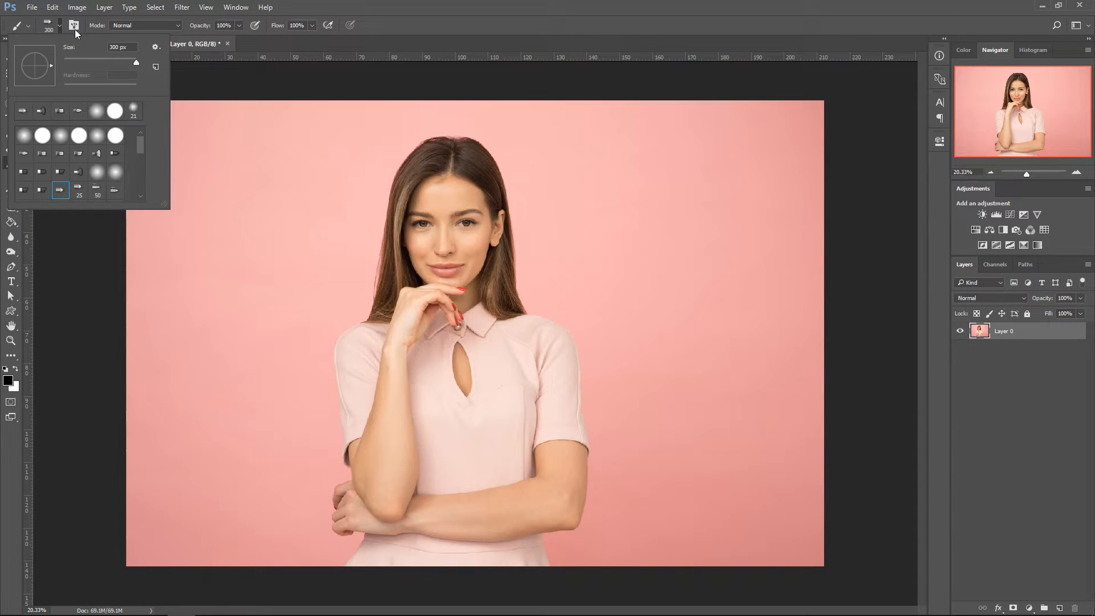
- Show the detailed brush settings and try the 25 px Round Fan tip and another 25 px tip
left_click(75, 25)
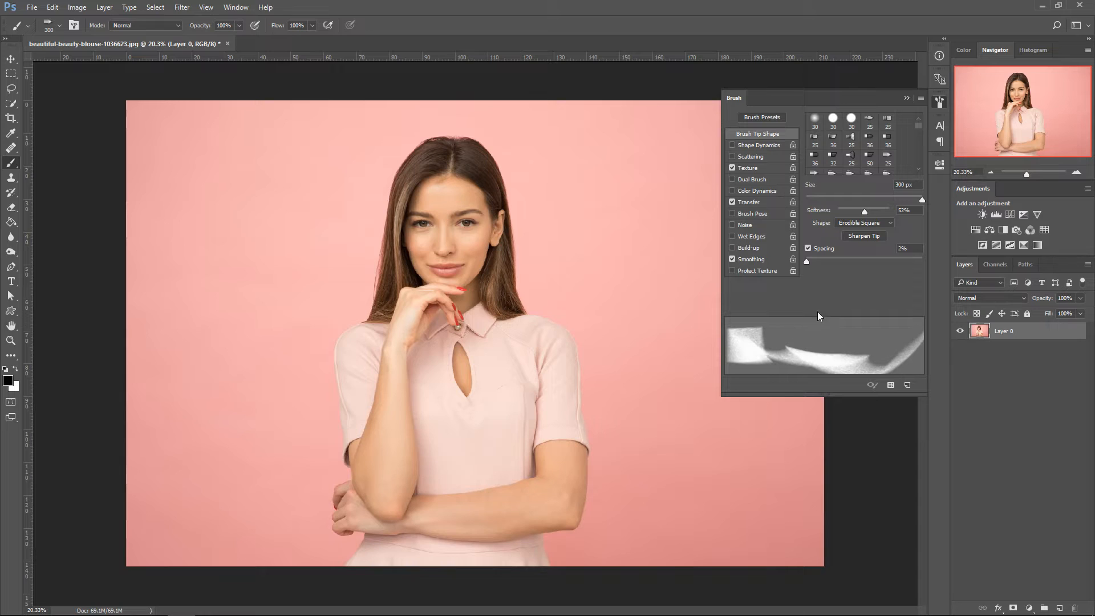
left_click(848, 139)
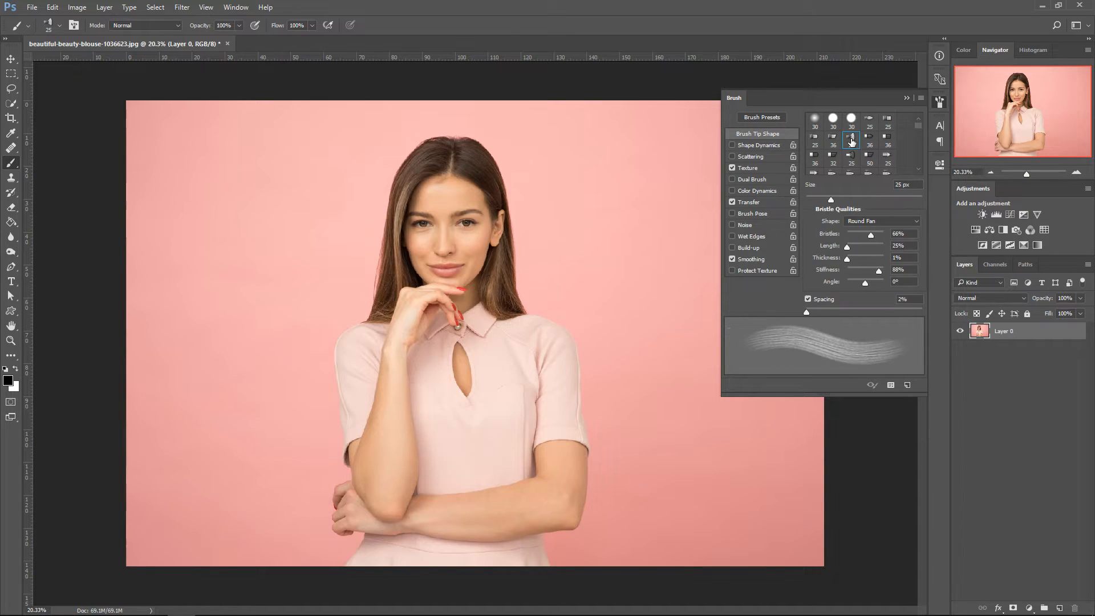
left_click(823, 143)
scroll(858, 156, "down", 2)
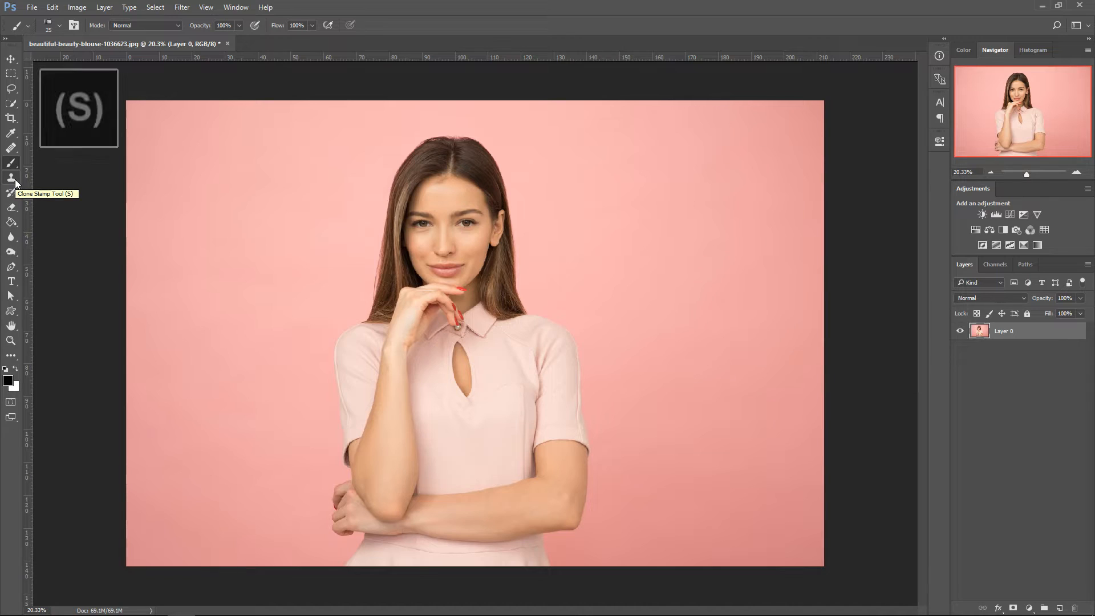
- Try cloning the woman's eye onto her forehead with the Clone Stamp tool, and undo it
left_click(15, 182)
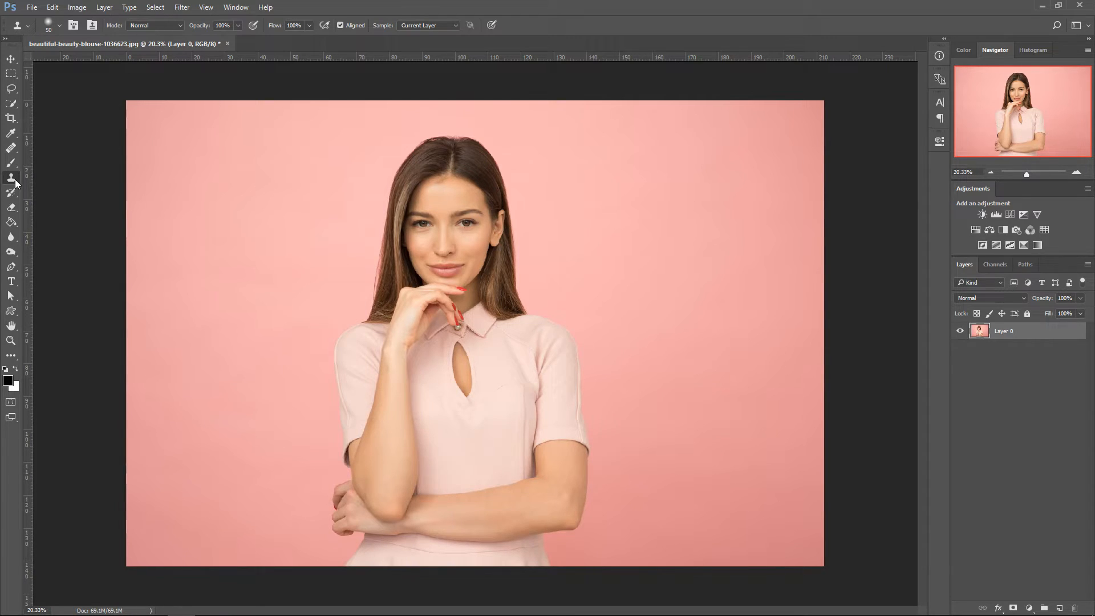
right_click(15, 182)
left_click(77, 179)
scroll(434, 224, "up", 4)
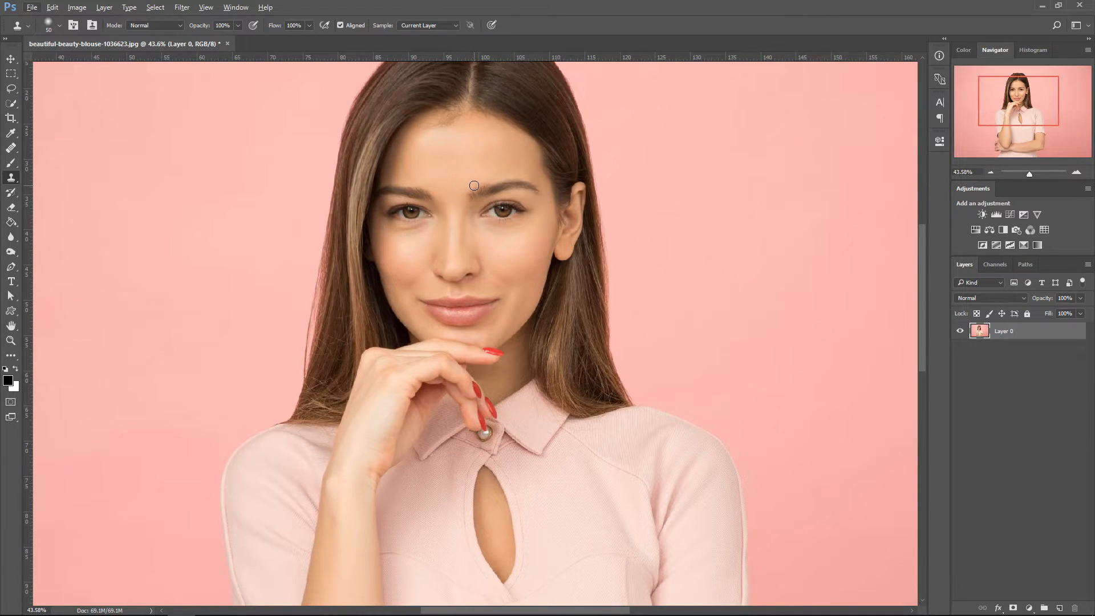
left_click(411, 212, "alt")
left_click(461, 168)
key("ctrl+z")
scroll(457, 231, "up", 2)
right_click(11, 178)
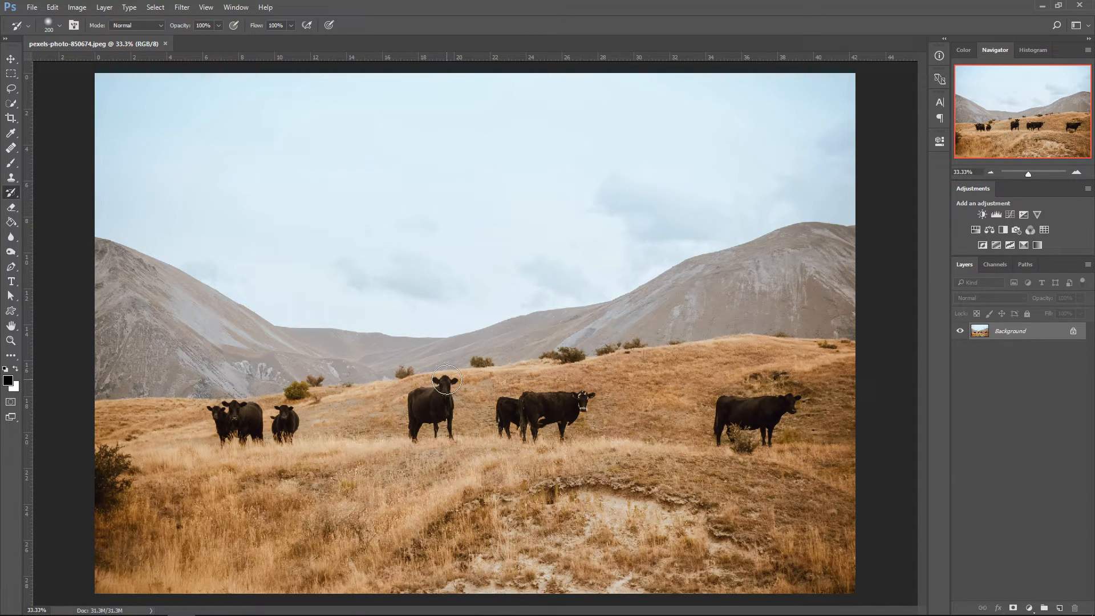
- Show the document history for the cow photo and switch between its original snapshot and the Open state
left_click(236, 7)
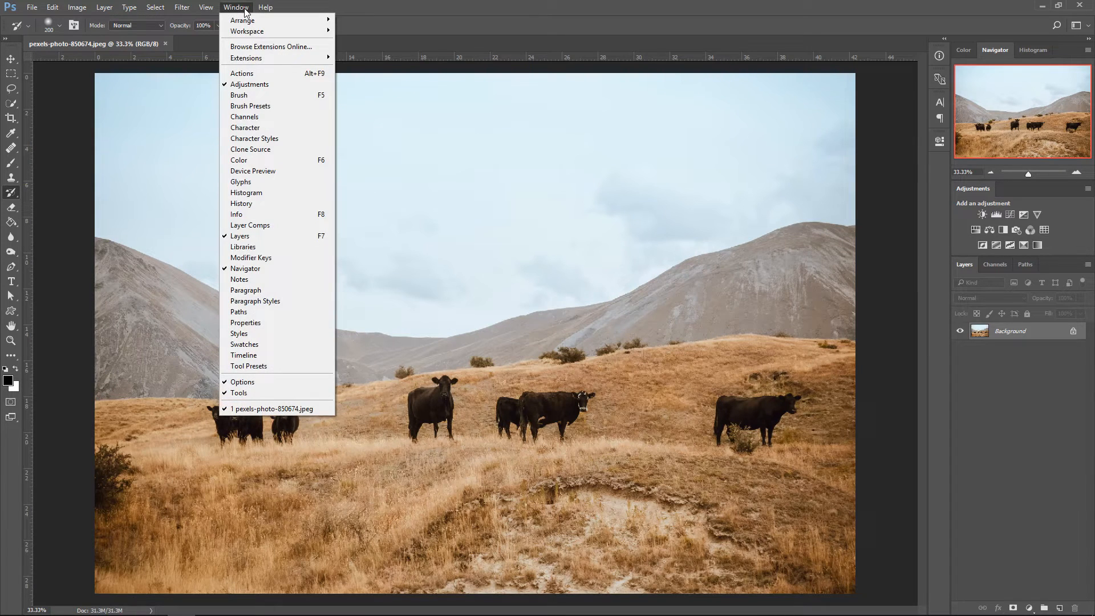
left_click(252, 208)
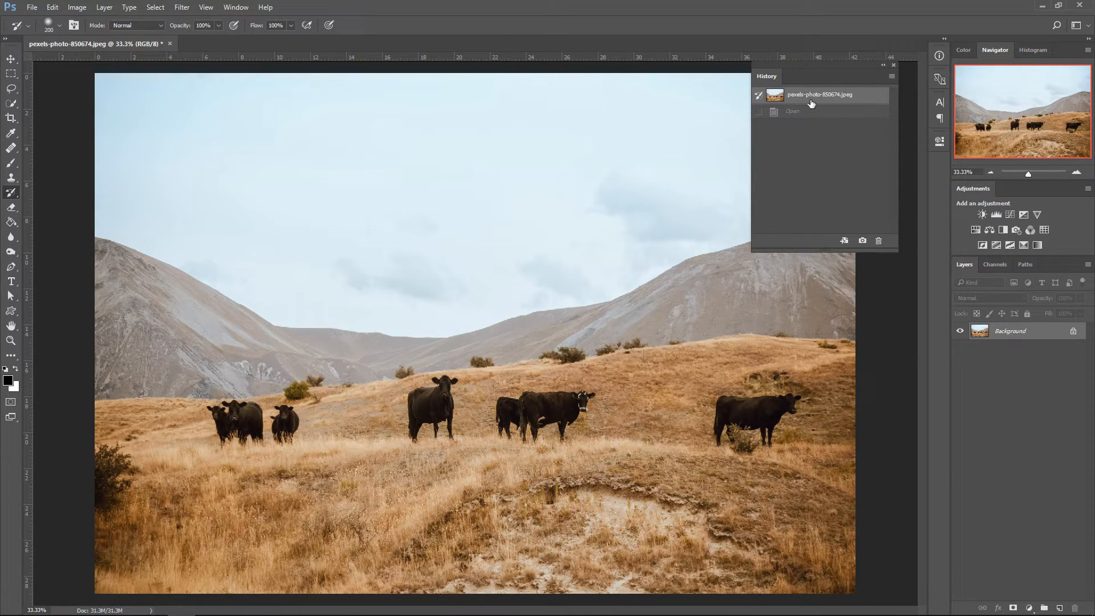
left_click(795, 113)
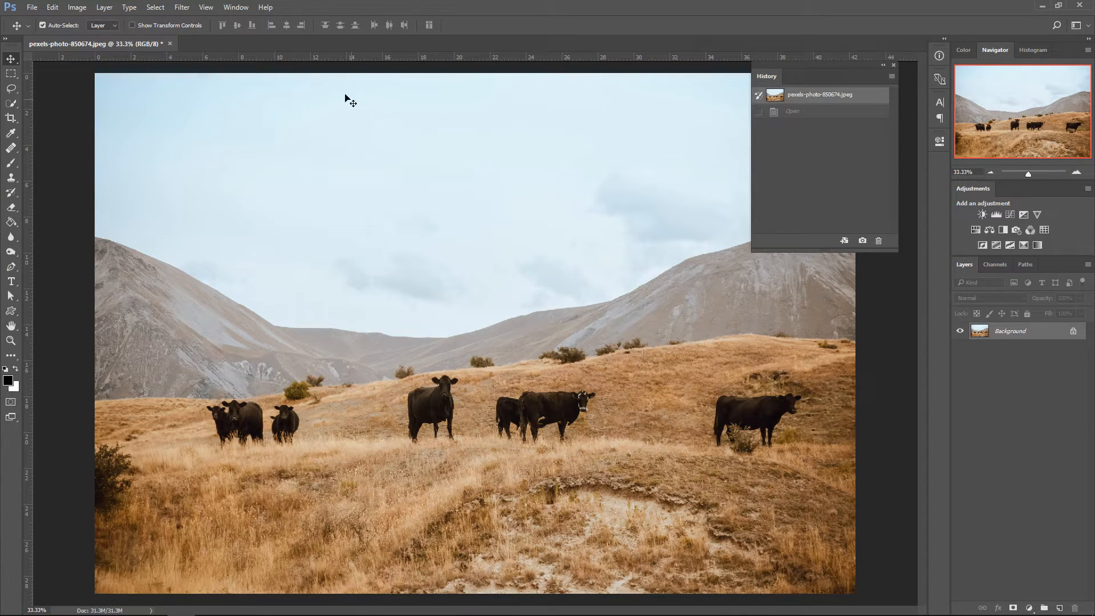
- Apply a Gaussian Blur with a radius of 8.0 pixels to the cow photo
left_click(189, 9)
mouse_move(259, 132)
left_click(363, 176)
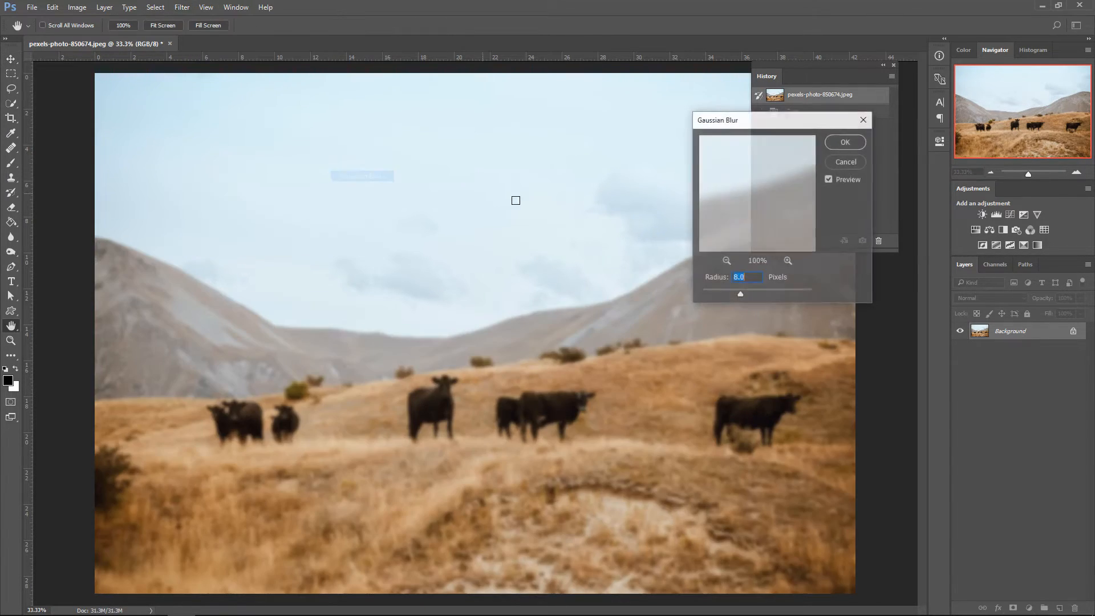
left_click(841, 146)
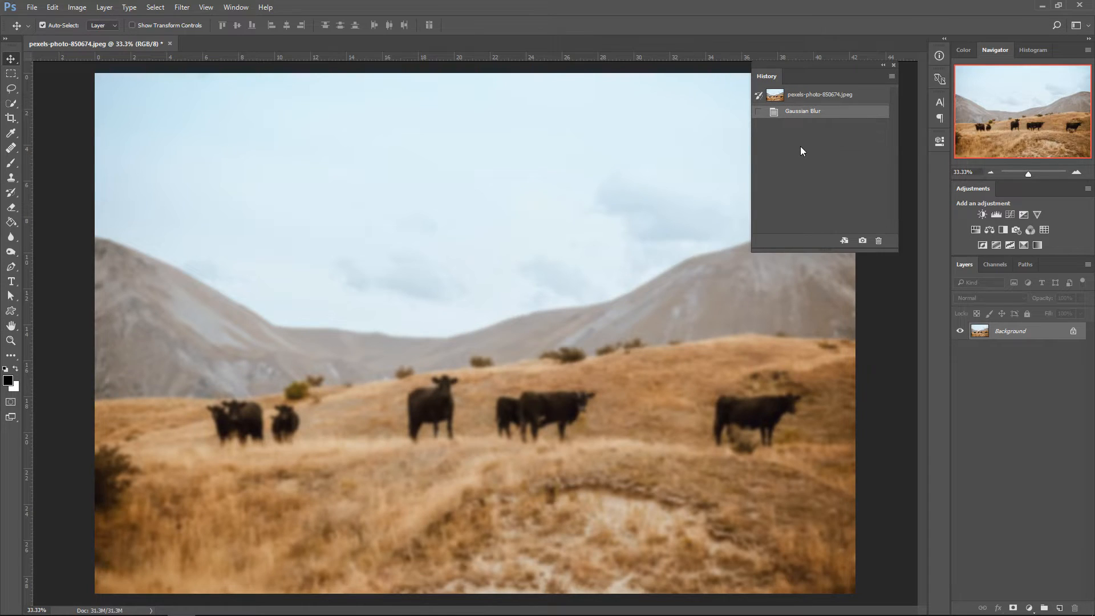
- Take a history snapshot of the blurred photo and name it "blur"
left_click(862, 242)
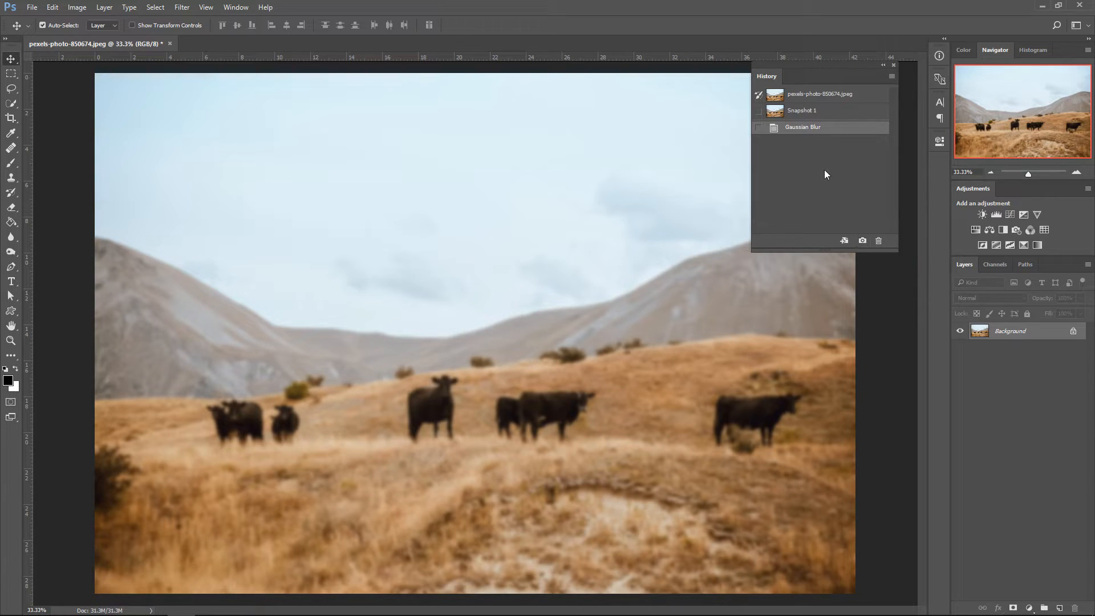
left_click(805, 116)
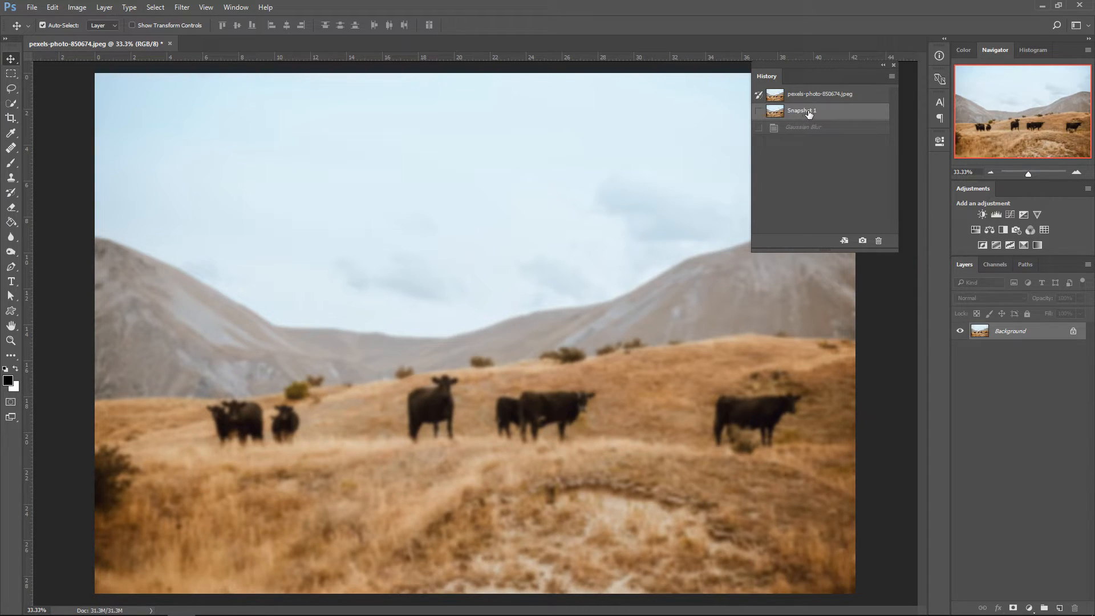
double_click(808, 112)
type("blur")
key("Return")
- Compare the original photo with the "blur" snapshot, and go back to the original state
left_click(800, 97)
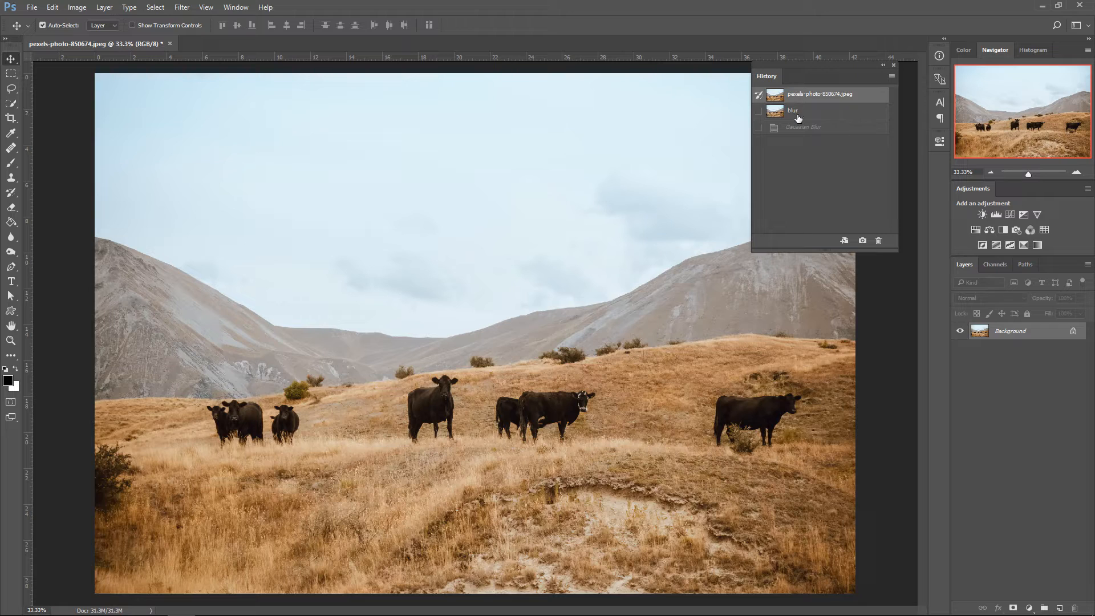
left_click(799, 111)
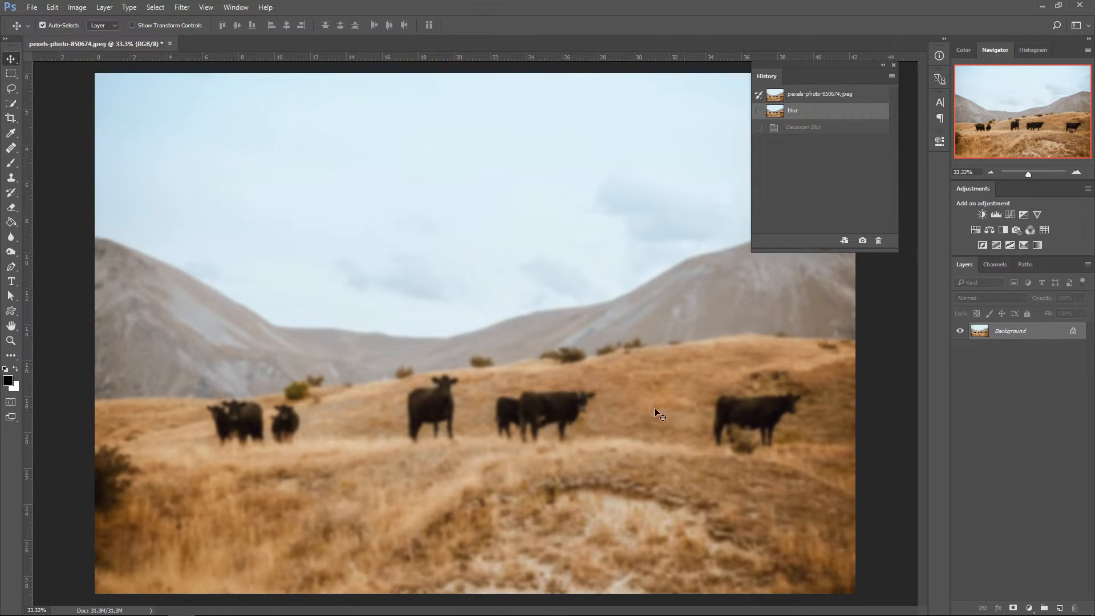
left_click(800, 97)
- Apply the Filter Gallery's Cutout effect with 3 levels, edge simplicity 4 and edge fidelity 2
left_click(181, 7)
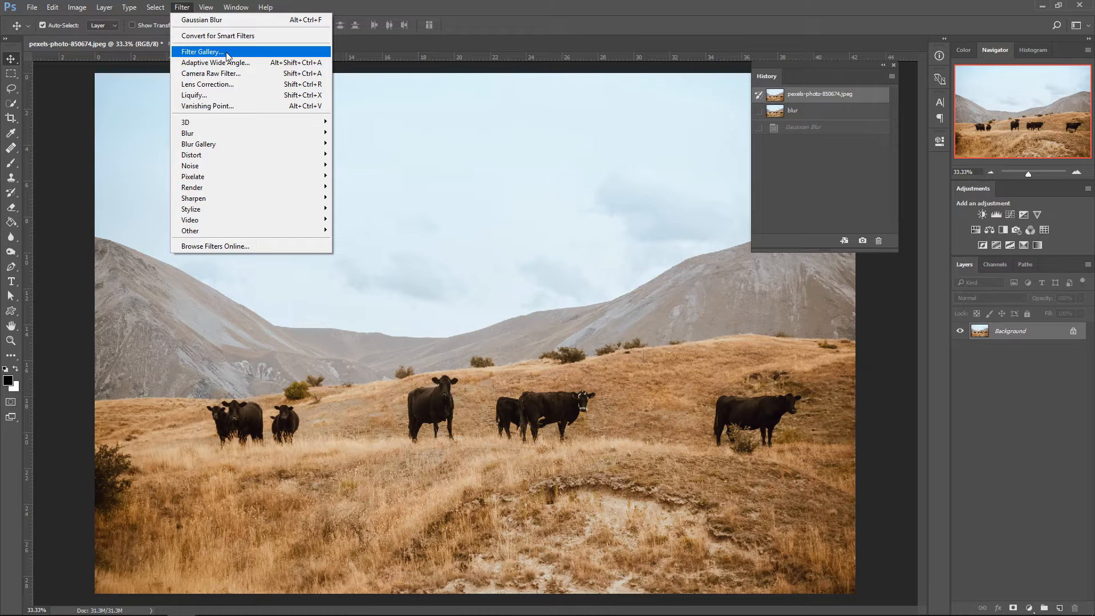
left_click(226, 55)
left_click_drag(497, 286, 564, 144)
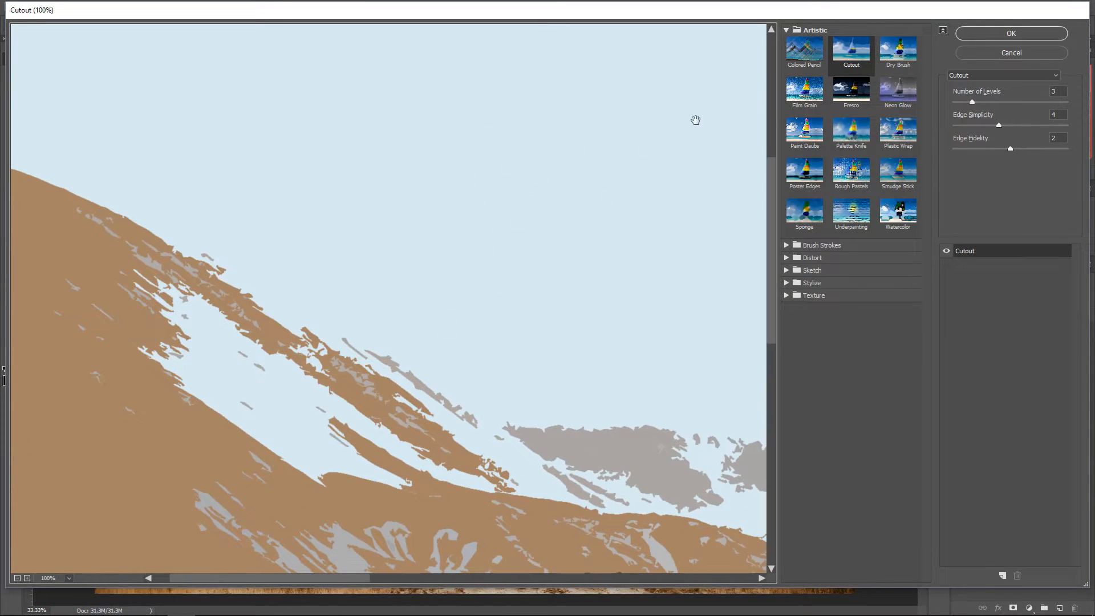
key("Return")
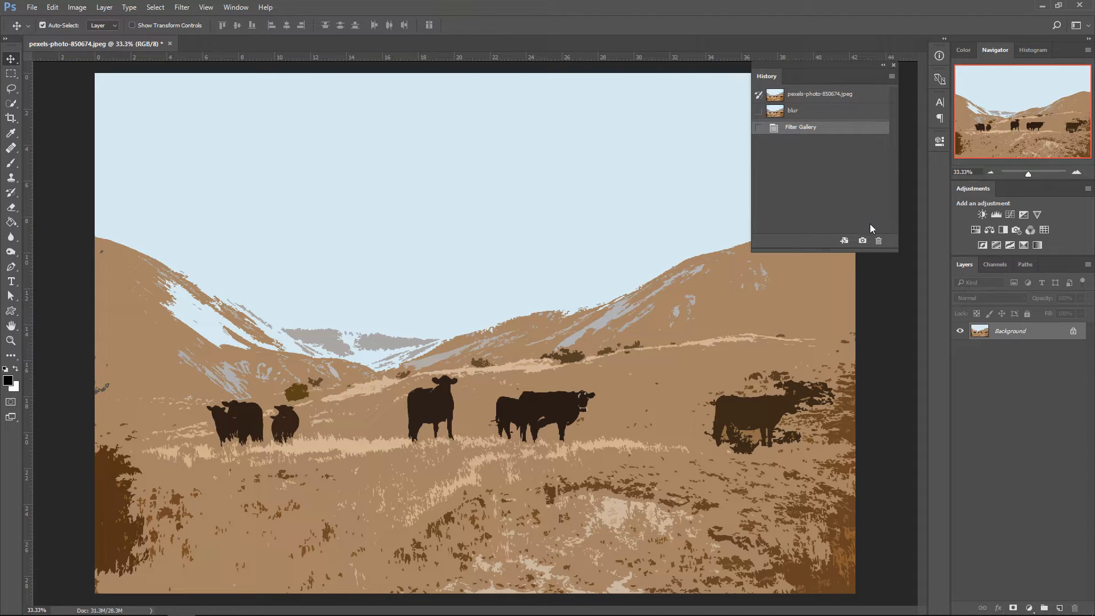
- Take a history snapshot of the Cutout version named "poster", and restore the original photo
left_click(865, 239)
double_click(802, 126)
type("poster")
key("Return")
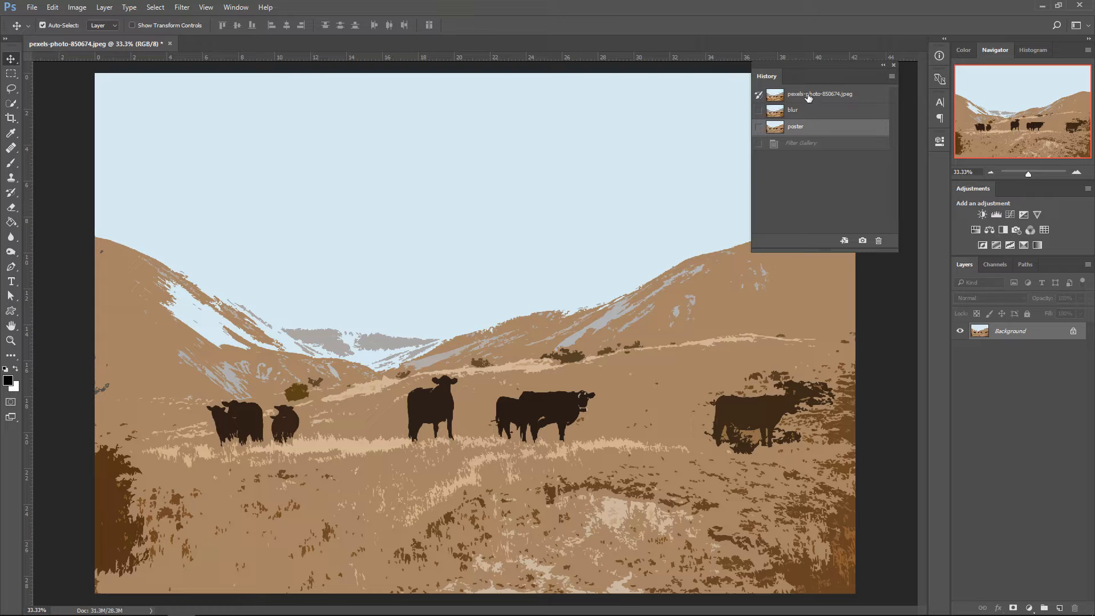
left_click(808, 95)
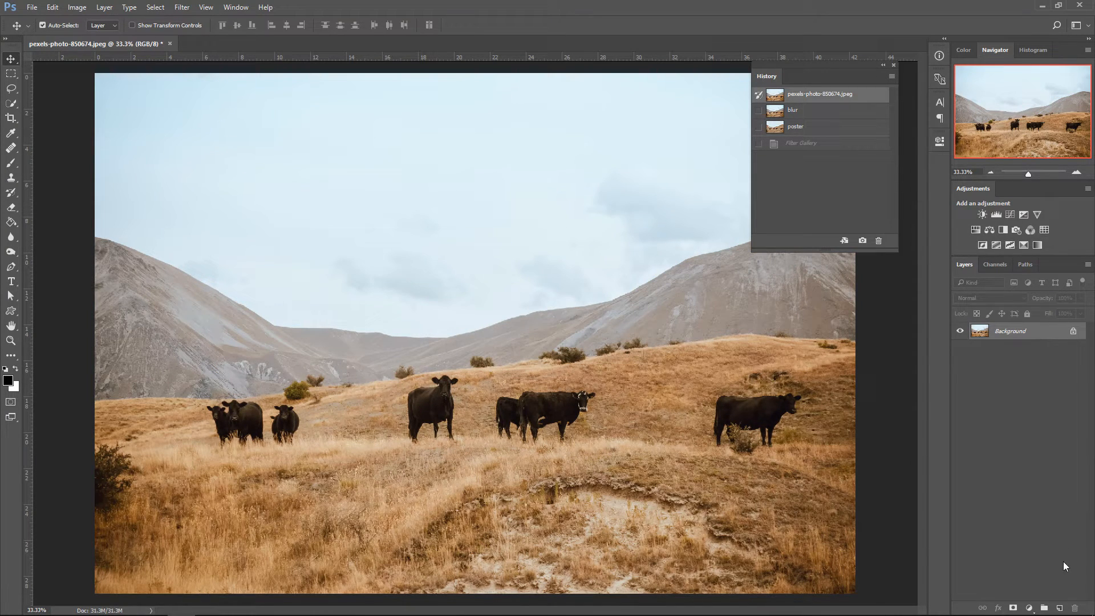
- On a new layer over the "blur" snapshot, paint the middle cow back to its original sharpness with the History Brush
left_click(1059, 606)
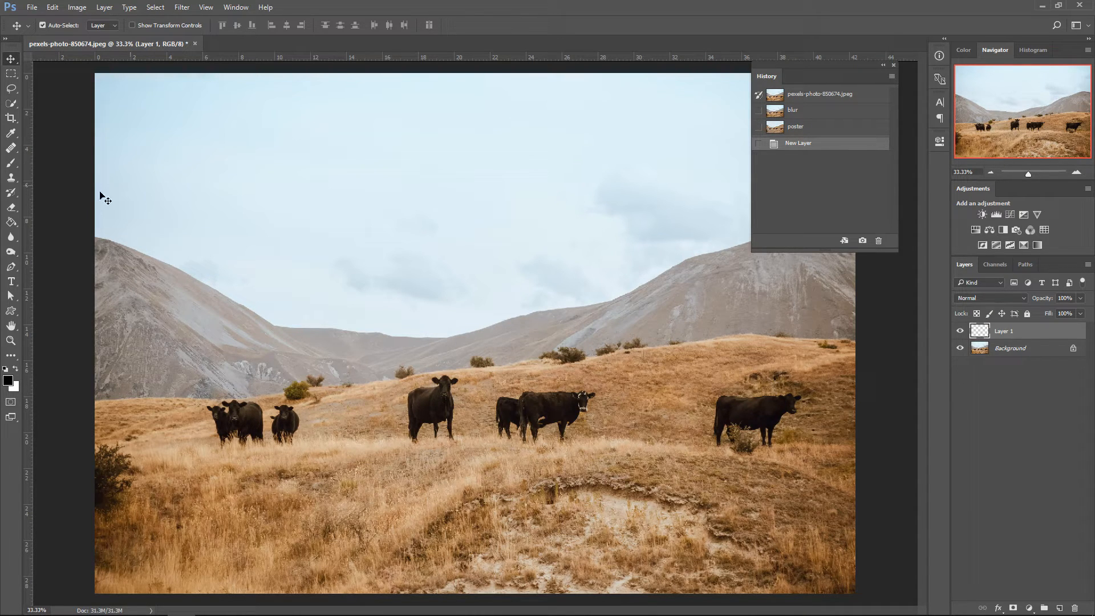
left_click(9, 194)
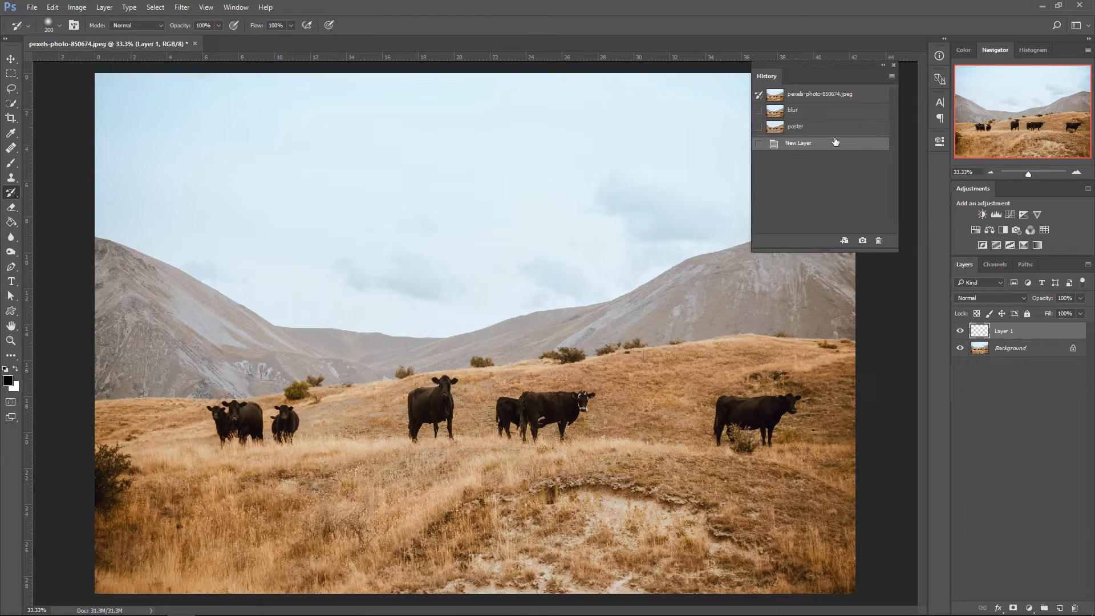
left_click(797, 114)
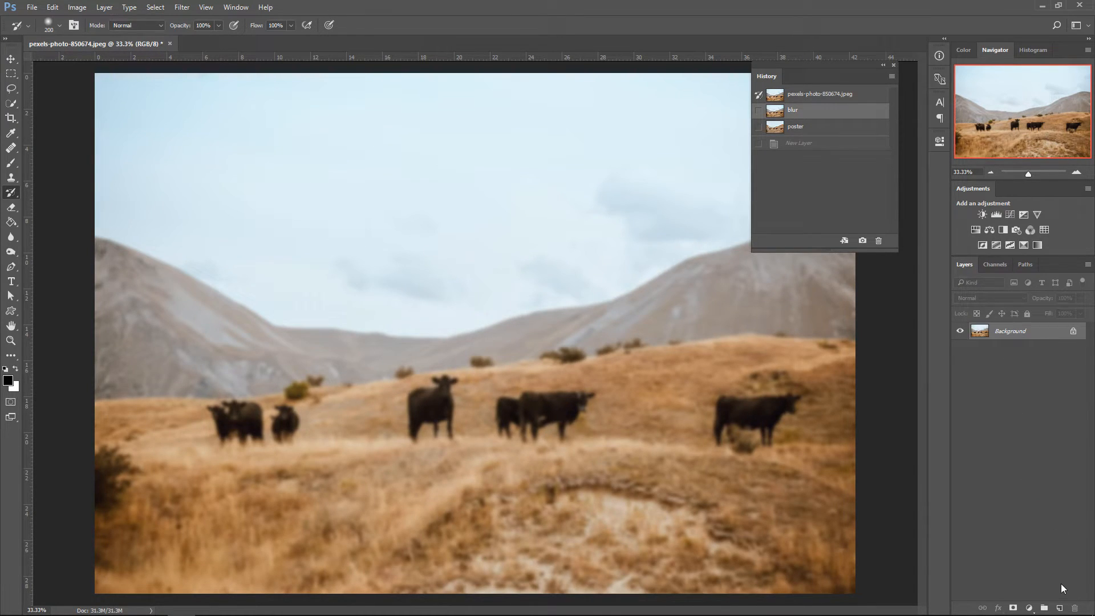
left_click(1060, 608)
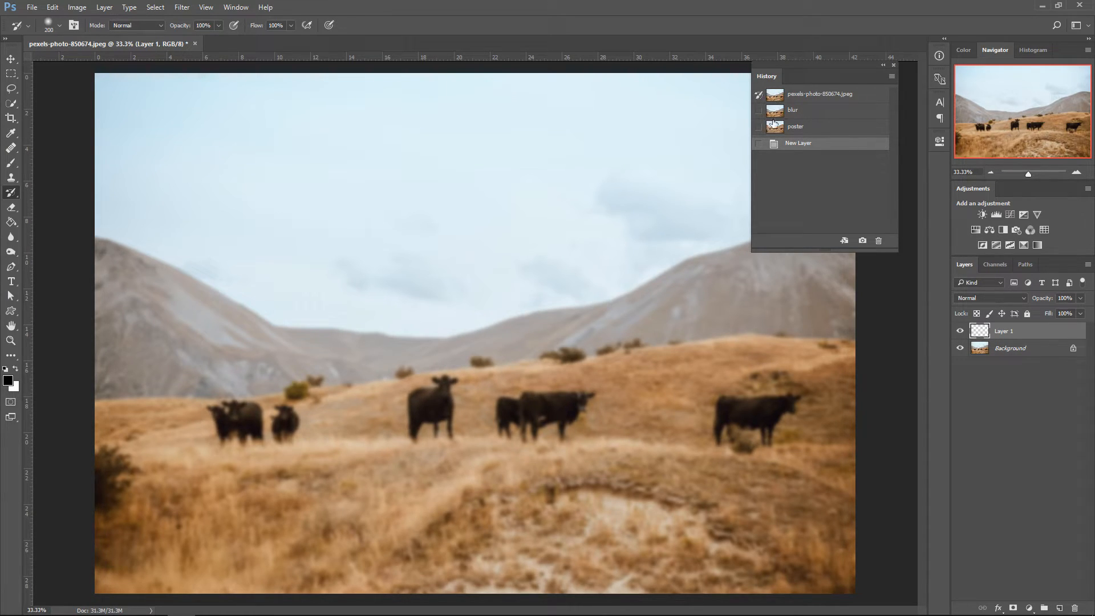
mouse_move(434, 388)
left_mouse_down()
mouse_move(410, 436)
mouse_move(428, 407)
mouse_move(439, 433)
left_mouse_up()
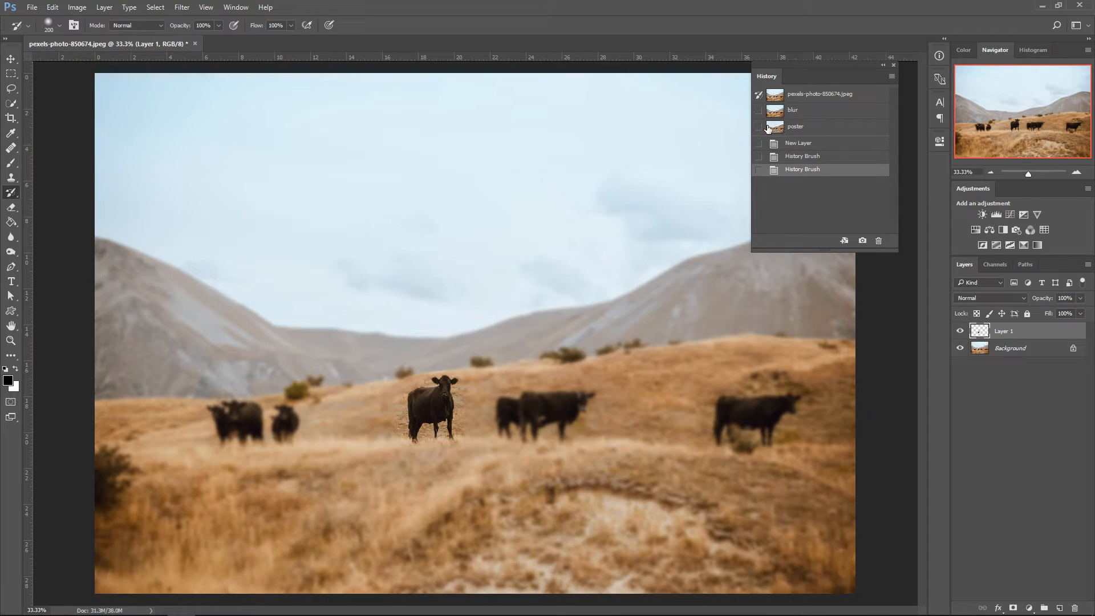
- On a new layer over the "poster" snapshot, restore the original detail of the middle and right-hand cows with the History Brush
left_click(796, 127)
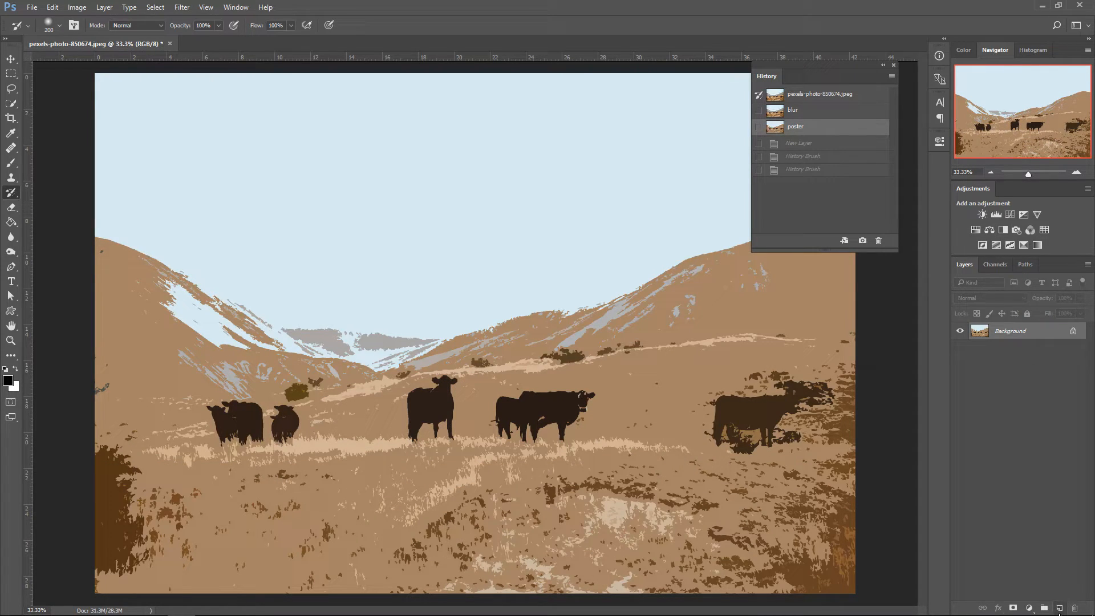
left_click(1059, 608)
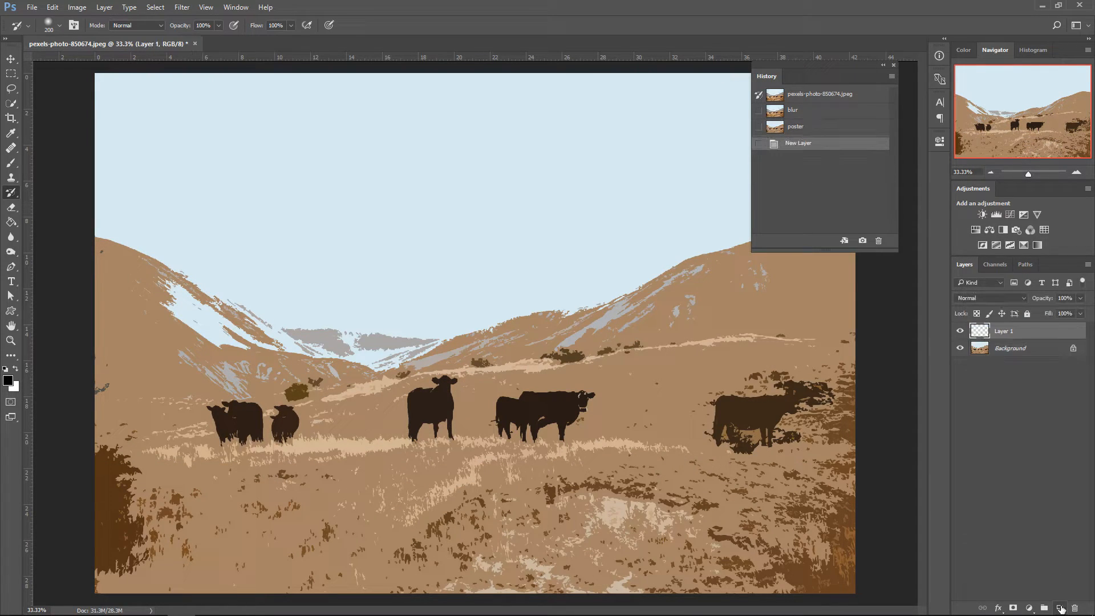
left_click(800, 99)
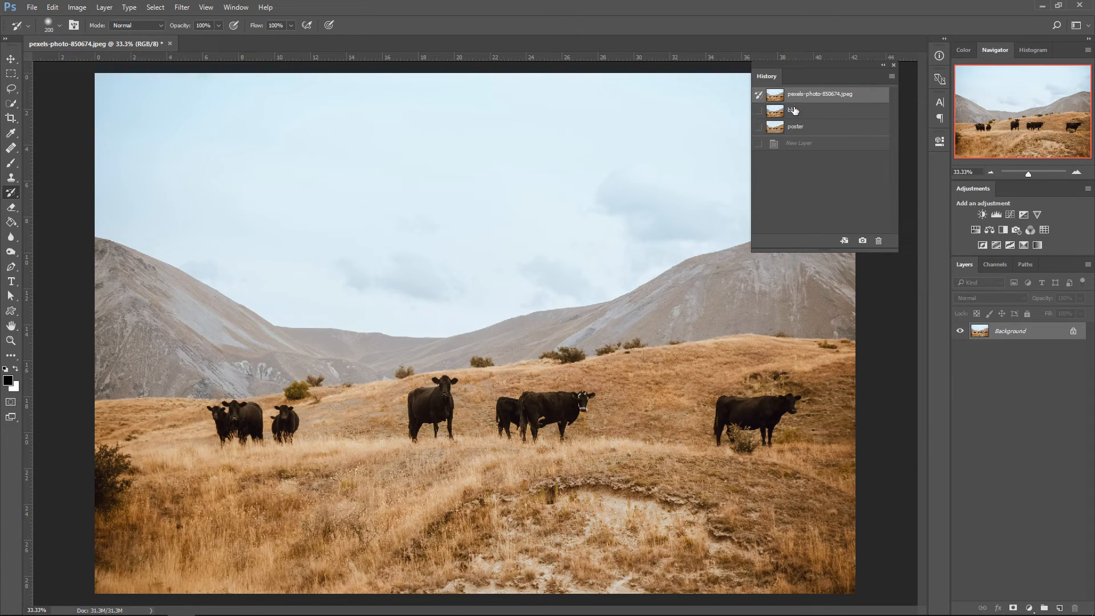
left_click(791, 146)
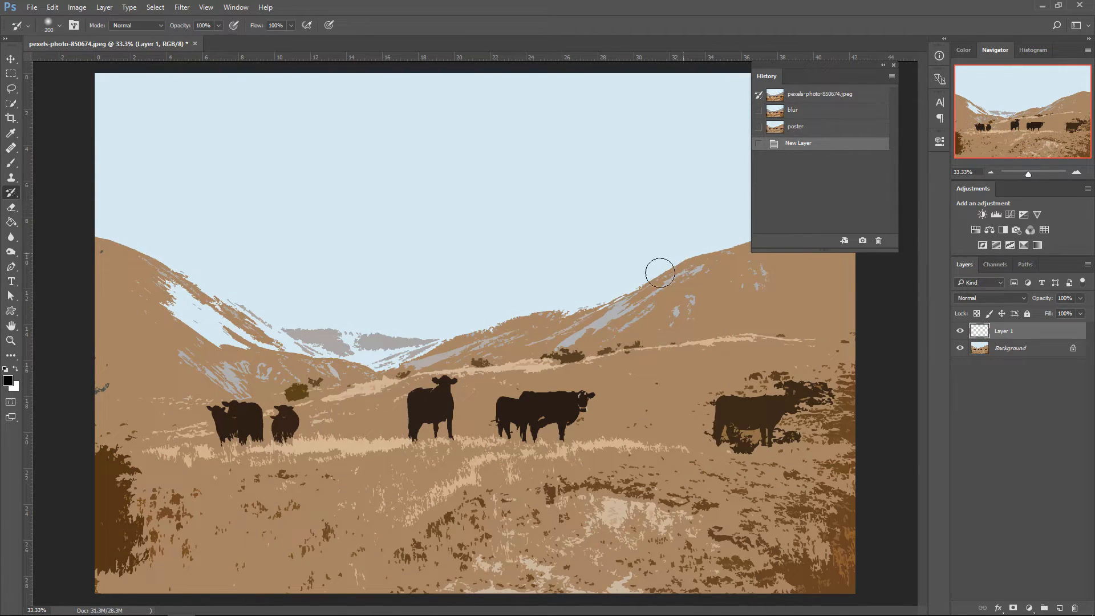
mouse_move(451, 403)
left_mouse_down()
mouse_move(405, 445)
mouse_move(454, 396)
mouse_move(417, 434)
mouse_move(399, 387)
left_mouse_up()
mouse_move(496, 434)
left_mouse_down()
mouse_move(541, 399)
mouse_move(562, 437)
left_mouse_up()
mouse_move(713, 422)
left_mouse_down()
mouse_move(769, 430)
mouse_move(776, 406)
left_mouse_up()
mouse_move(479, 403)
left_mouse_down()
mouse_move(463, 438)
mouse_move(483, 397)
mouse_move(467, 361)
mouse_move(412, 369)
mouse_move(426, 465)
mouse_move(509, 446)
mouse_move(494, 391)
mouse_move(468, 363)
mouse_move(442, 361)
mouse_move(552, 375)
mouse_move(534, 431)
left_mouse_up()
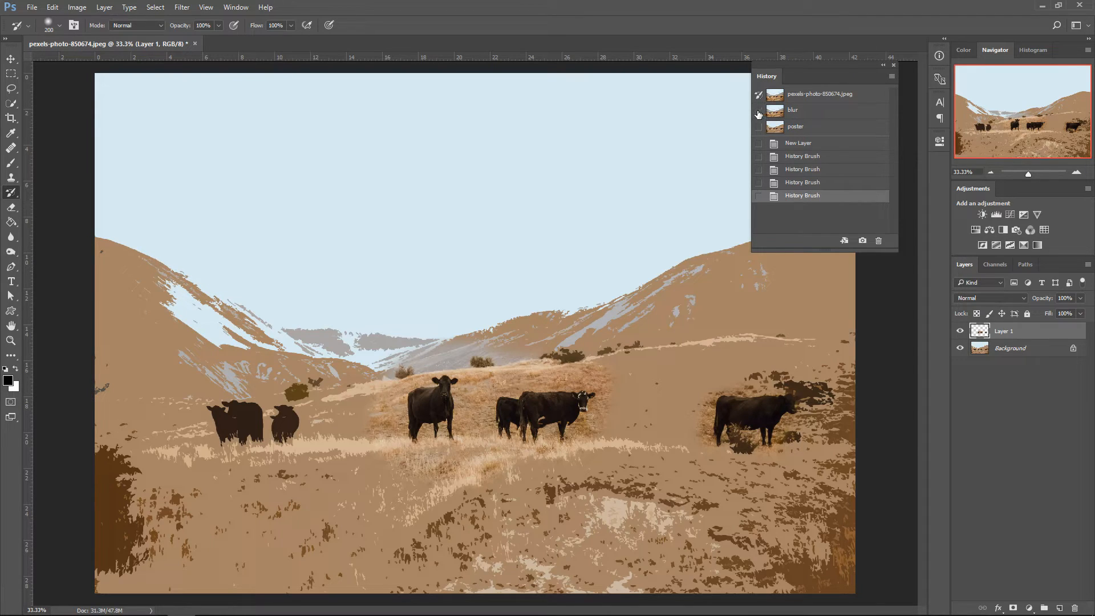
- Paint over the middle cows with the History Brush sourced from the "blur" snapshot, and restore the original photo
left_click(758, 110)
mouse_move(474, 425)
left_mouse_down()
mouse_move(478, 393)
mouse_move(482, 411)
mouse_move(485, 372)
mouse_move(538, 382)
mouse_move(516, 375)
mouse_move(559, 370)
mouse_move(417, 366)
mouse_move(384, 414)
mouse_move(406, 446)
mouse_move(433, 454)
mouse_move(426, 437)
mouse_move(556, 445)
mouse_move(584, 439)
mouse_move(596, 406)
left_mouse_up()
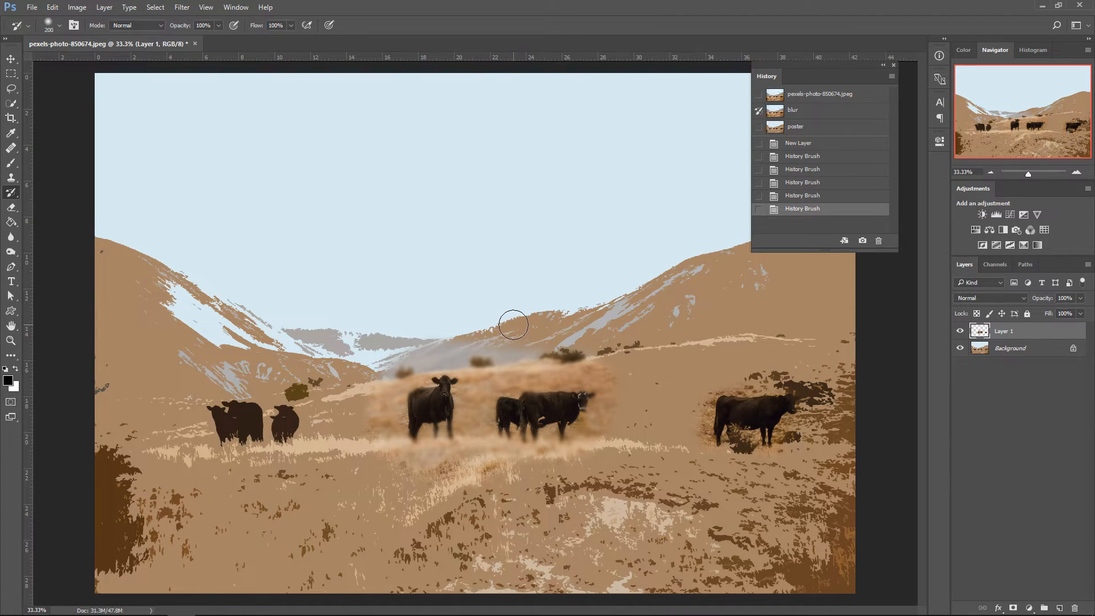
left_click(819, 95)
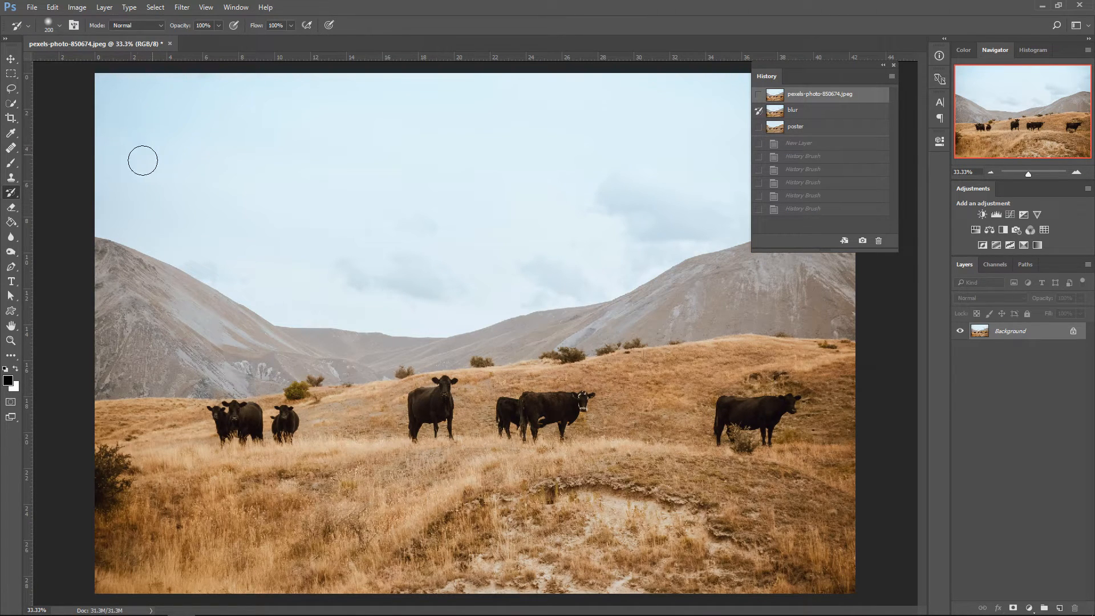
- Activate the Eraser tool, and switch to the Paint Bucket tool from its tool group
left_click(12, 208)
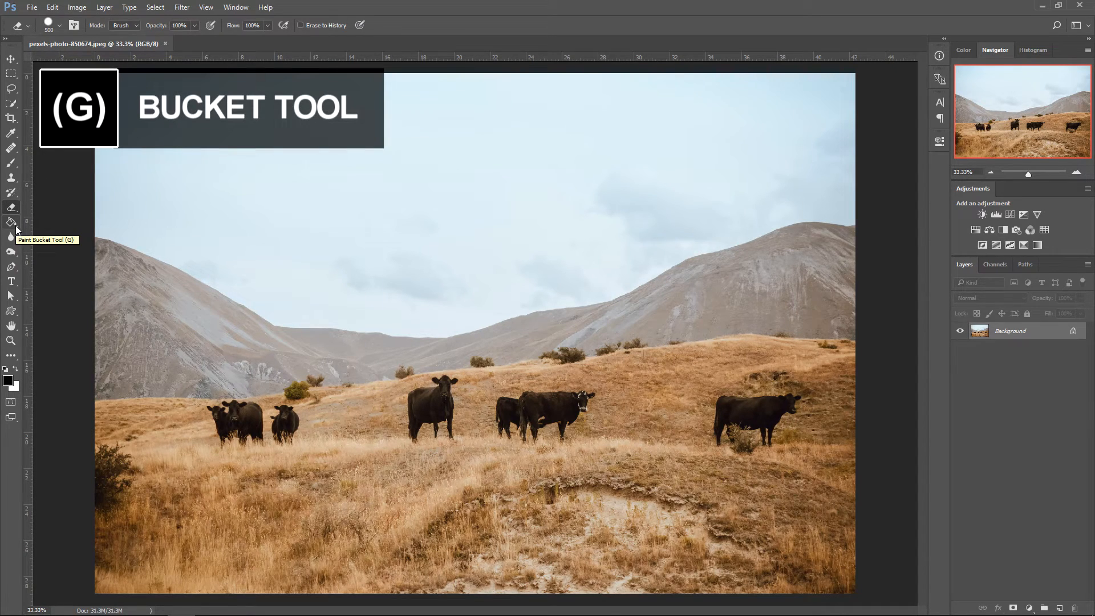
left_click(16, 227)
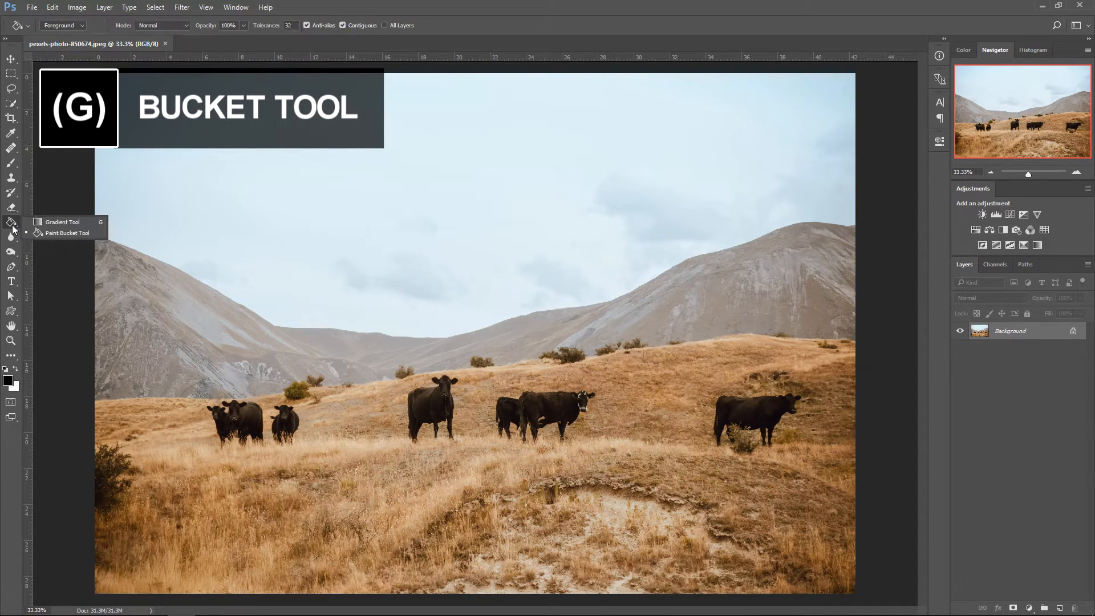
left_click(46, 234)
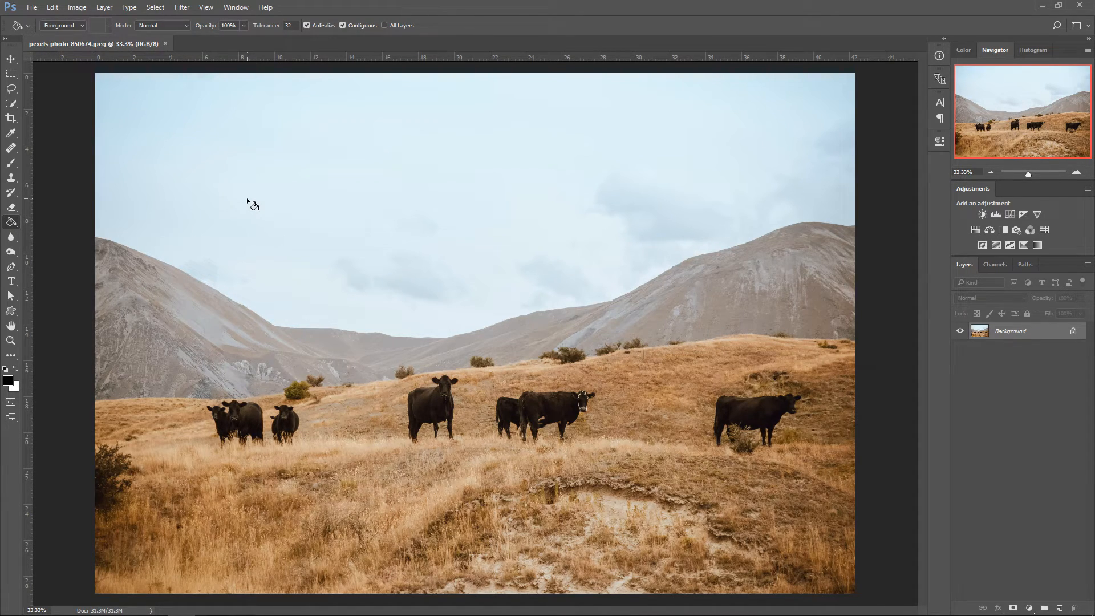
- Select the whole sky above the mountains with the Quick Selection tool in add-to-selection mode
left_click(13, 105)
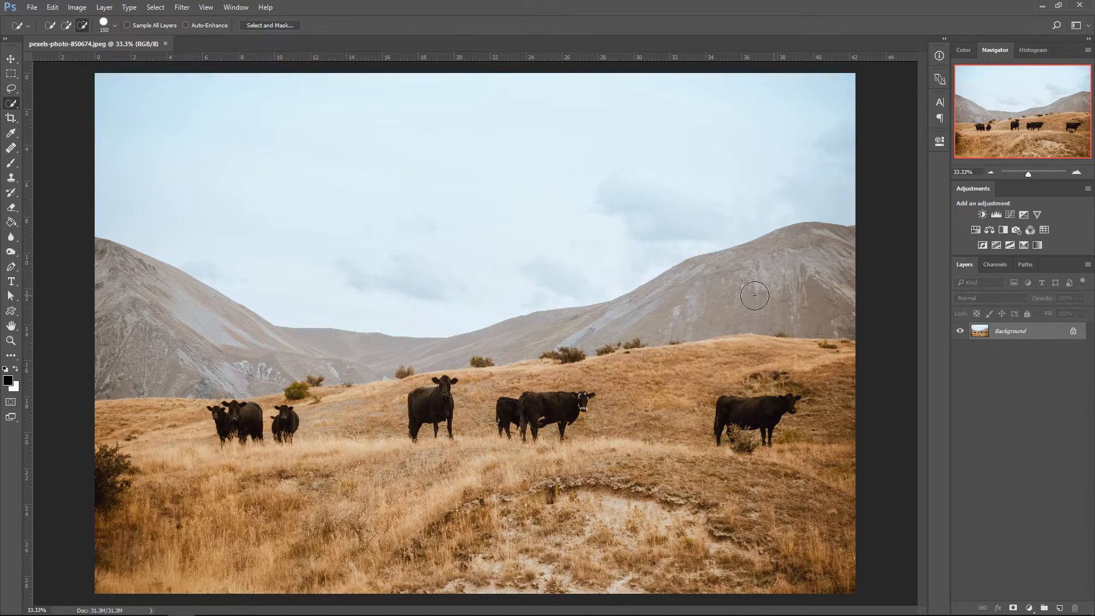
left_click(68, 24)
mouse_move(201, 124)
left_mouse_down()
mouse_move(282, 163)
mouse_move(386, 186)
mouse_move(609, 172)
left_mouse_up()
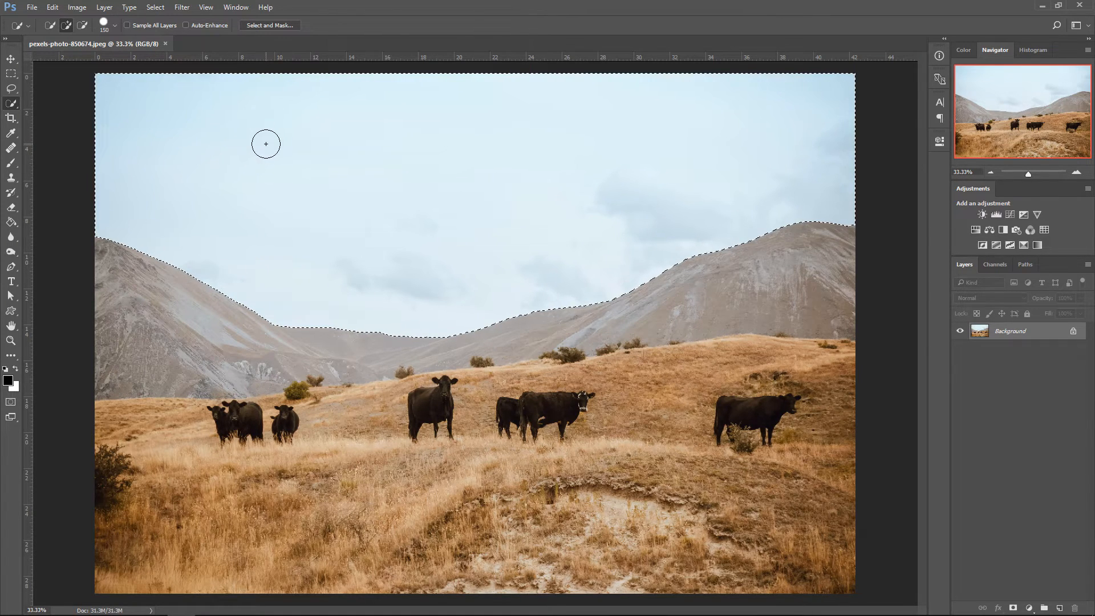
- Fill the selected sky with bright red on a new layer using the Paint Bucket, and deselect
left_click(16, 223)
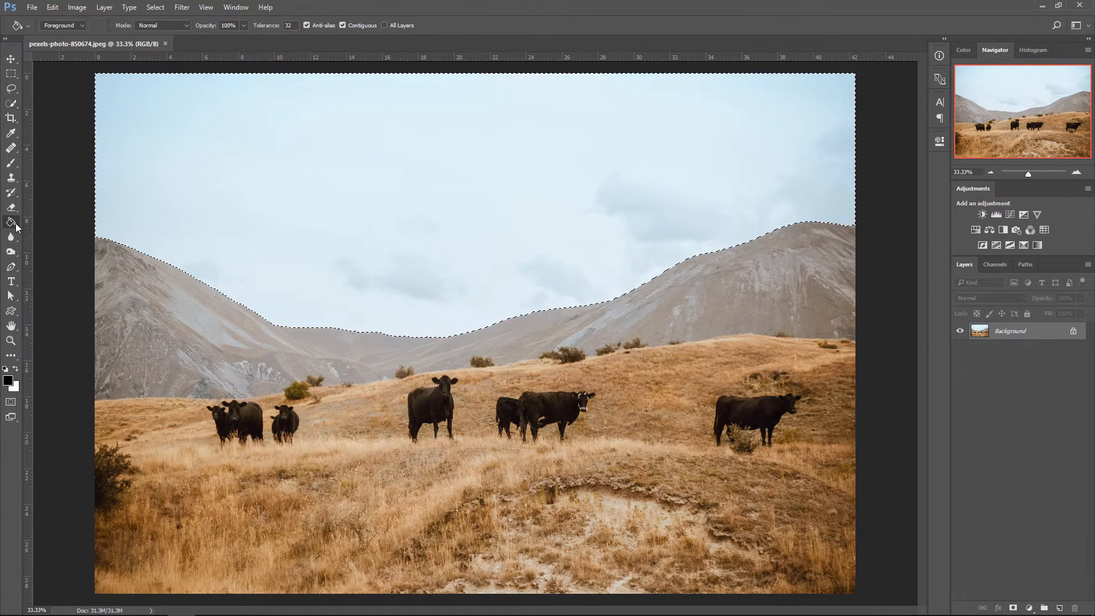
left_click(1060, 608)
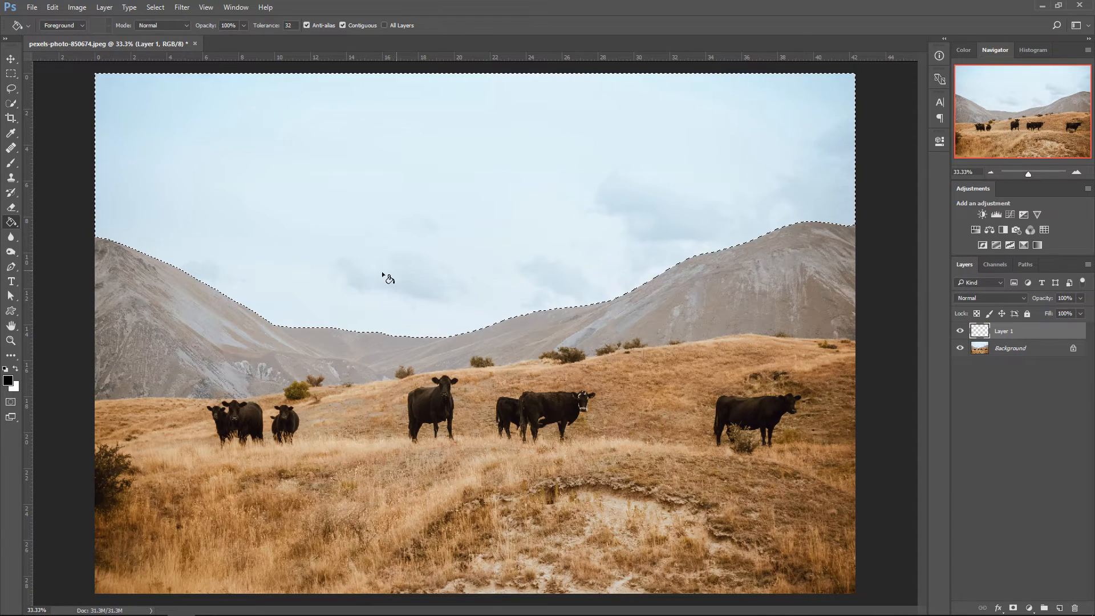
left_click(8, 381)
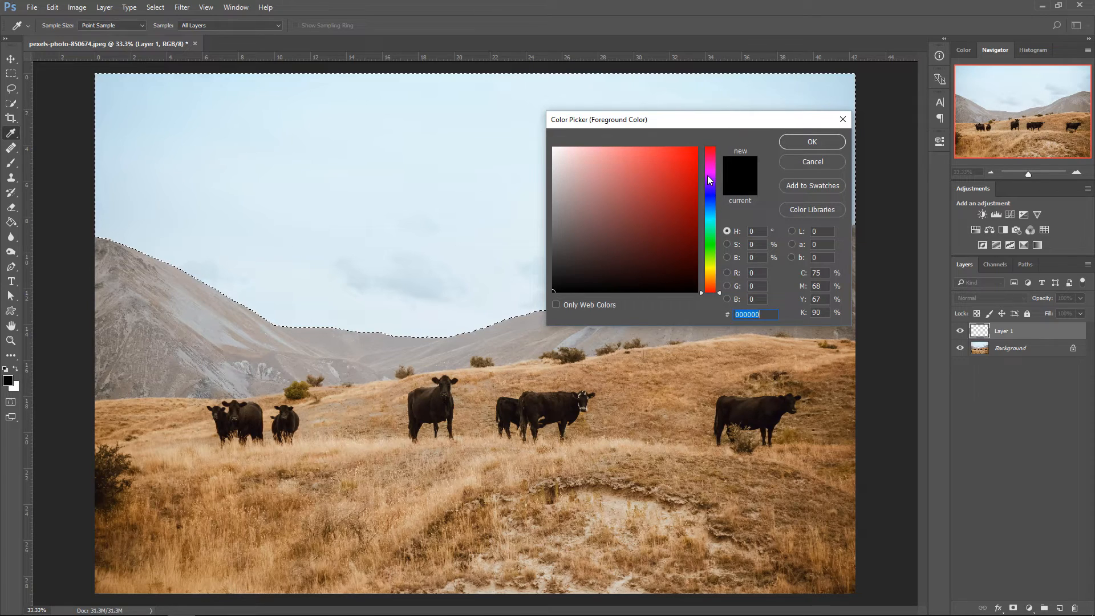
left_click_drag(679, 171, 674, 146)
left_click(812, 142)
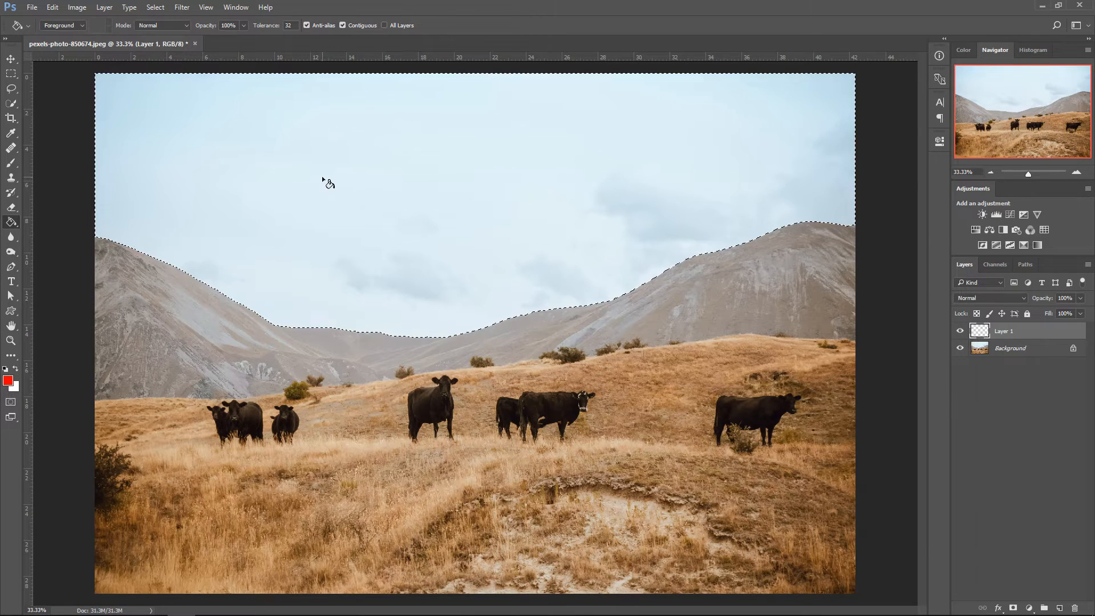
left_click(130, 107)
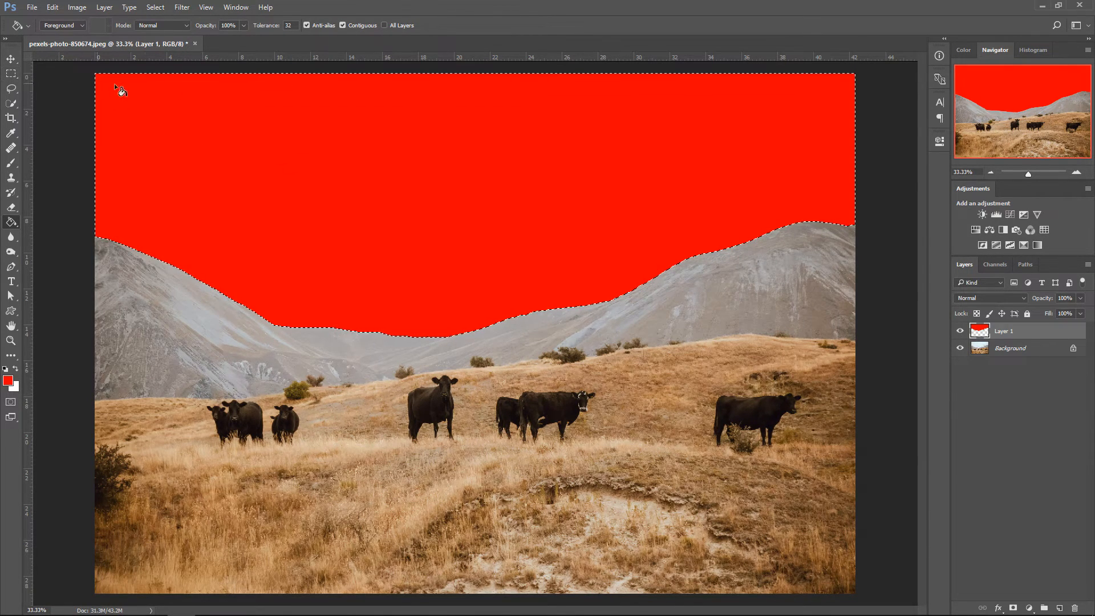
key("ctrl+d")
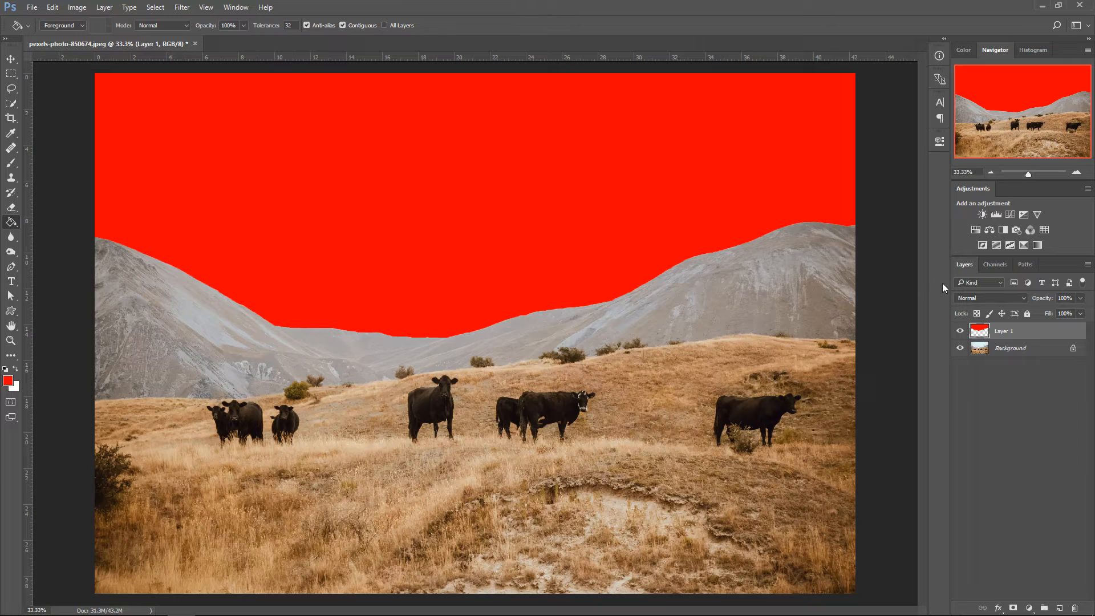
- Try the Multiply, Color and Overlay blend modes on the red sky layer, and delete that layer
left_click(982, 299)
left_click(992, 328)
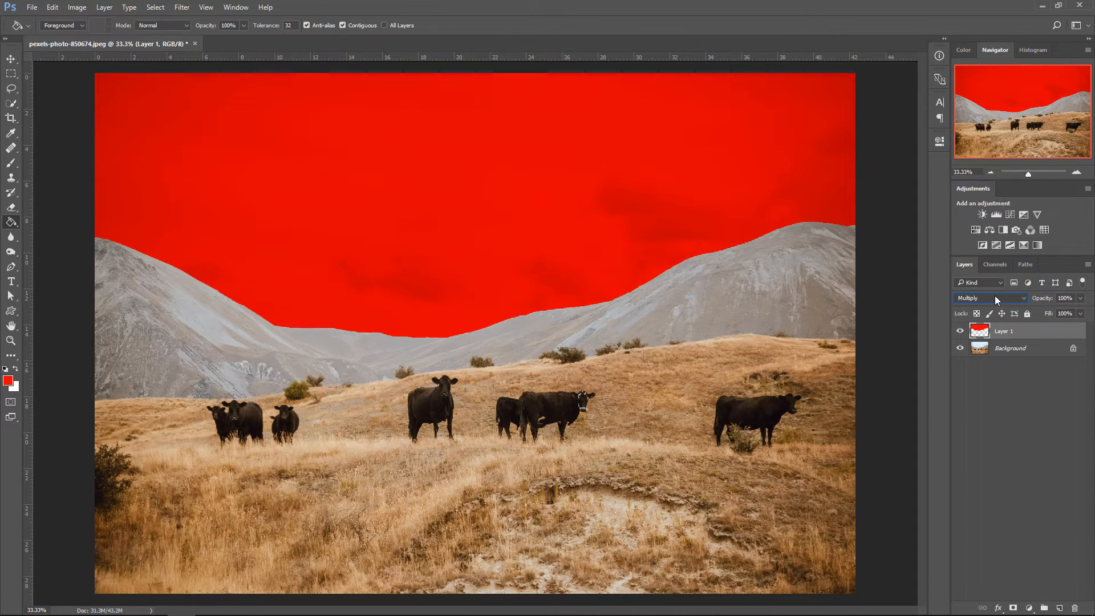
scroll(995, 296, "down", 20)
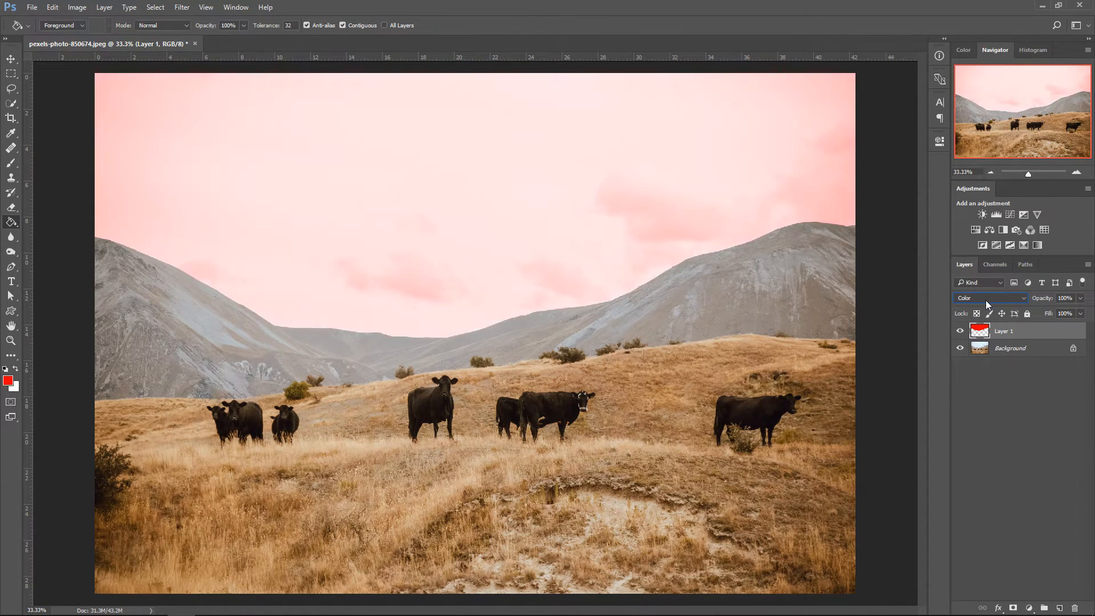
left_click(986, 300)
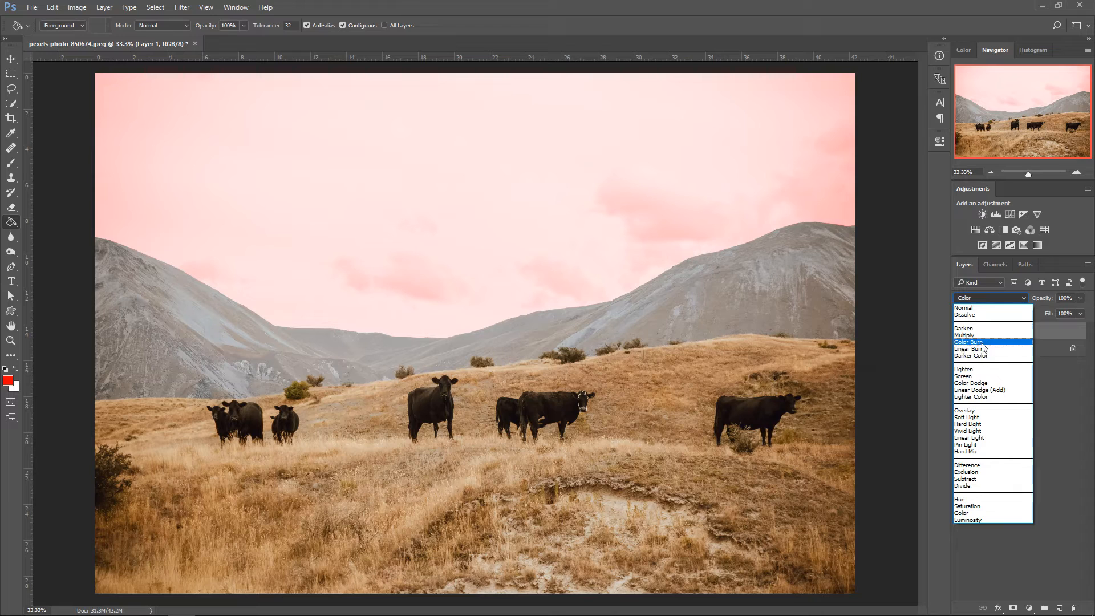
left_click(985, 411)
key("Delete")
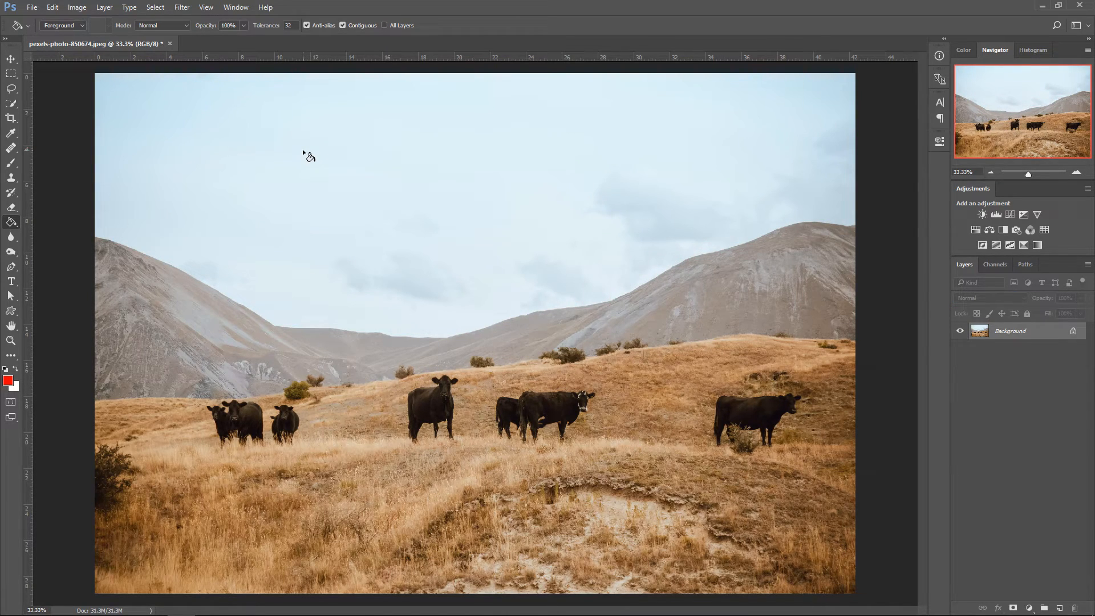
- Examine the tools grouped with the Blur tool and those grouped with the Burn tool
left_click(13, 239)
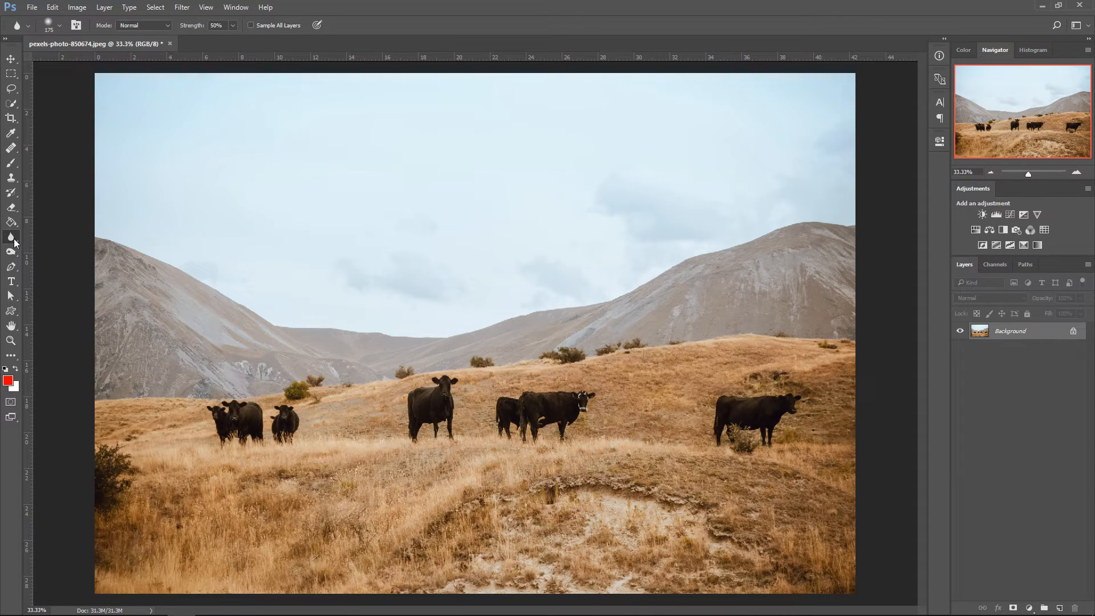
right_click(11, 237)
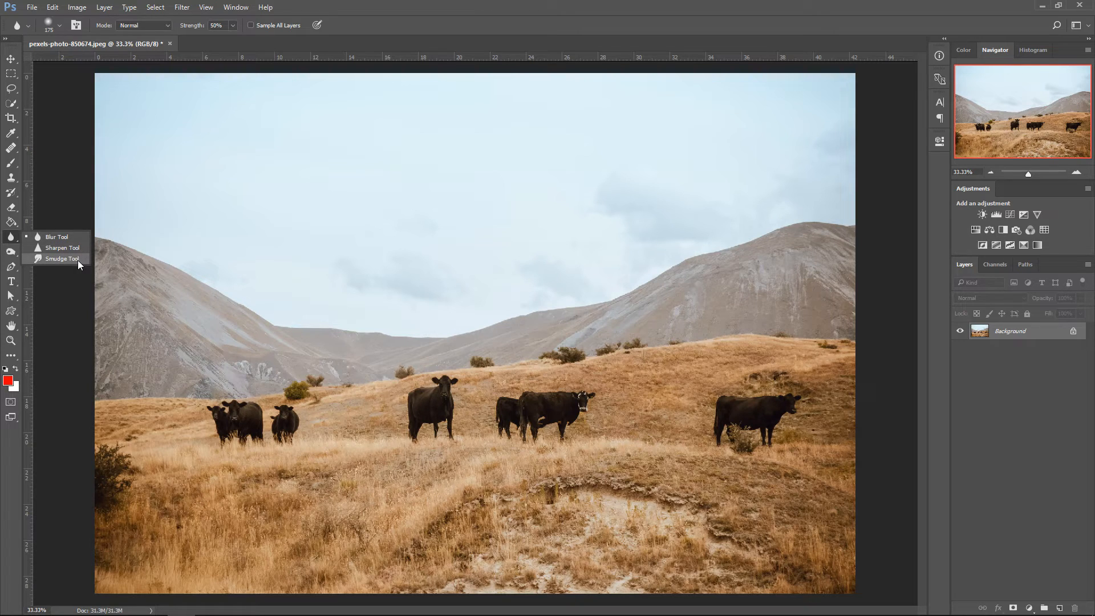
key("o")
right_click(13, 254)
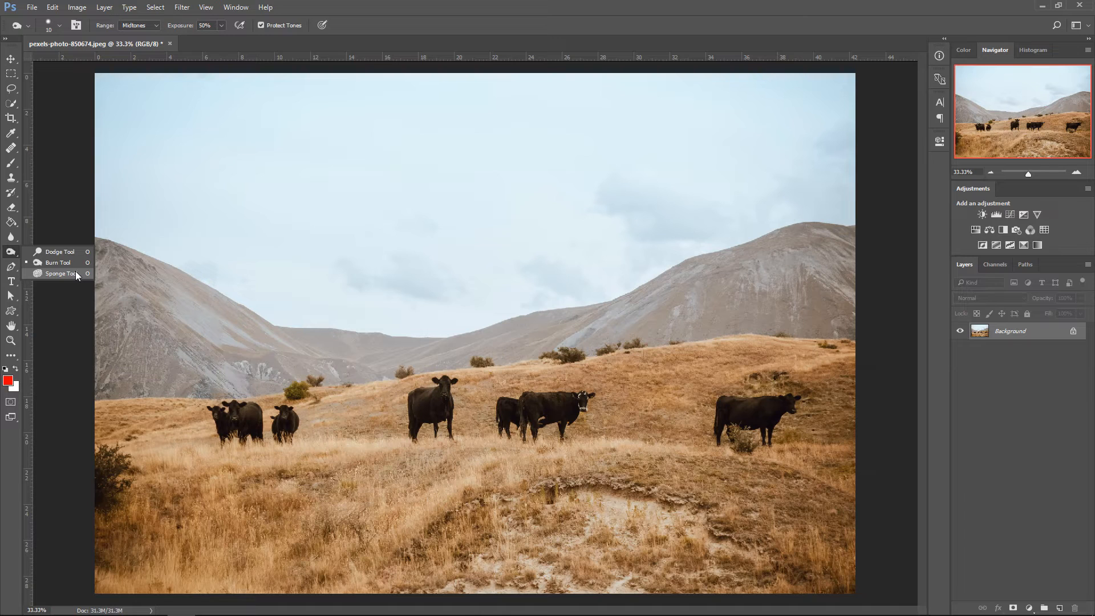
- Unlock the background layer, and soften the small cow beside the left-hand pair with the Blur tool
left_click(11, 237)
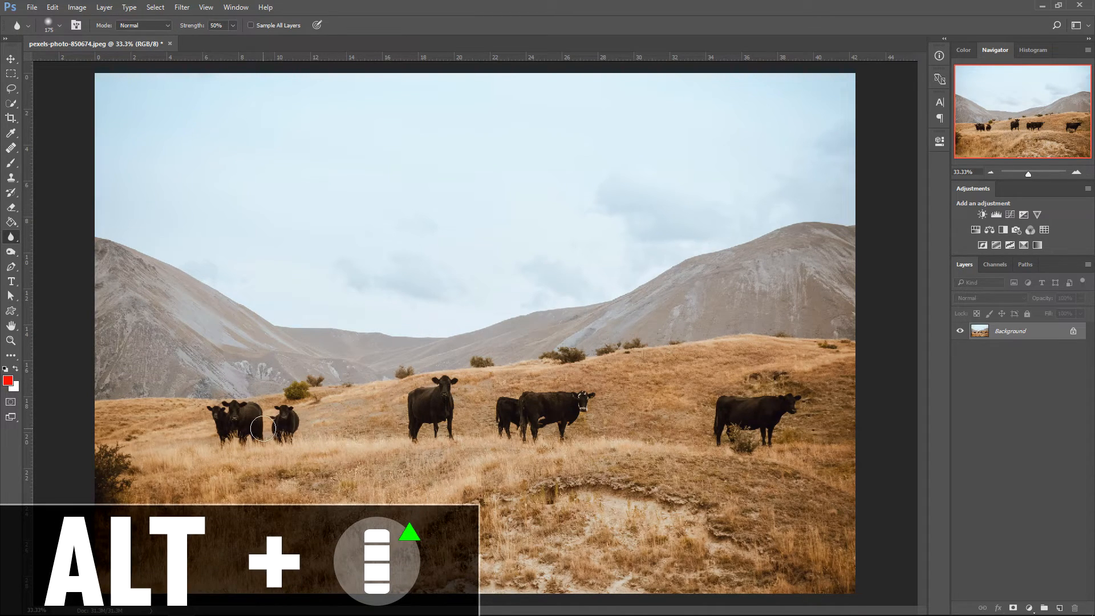
scroll(262, 429, "up", 3)
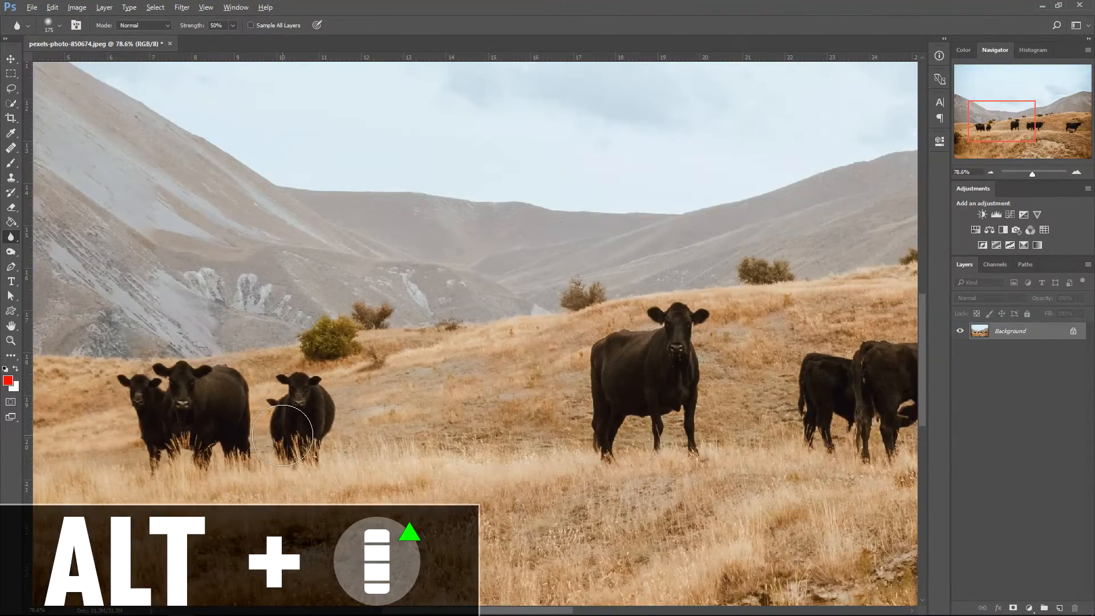
scroll(283, 435, "up", 3)
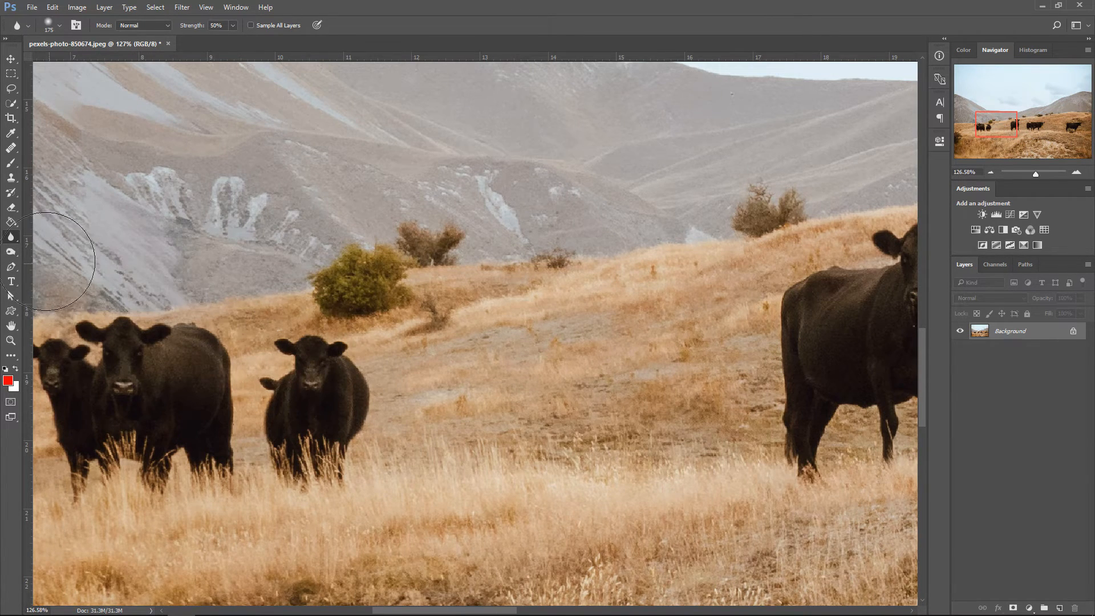
right_click(11, 237)
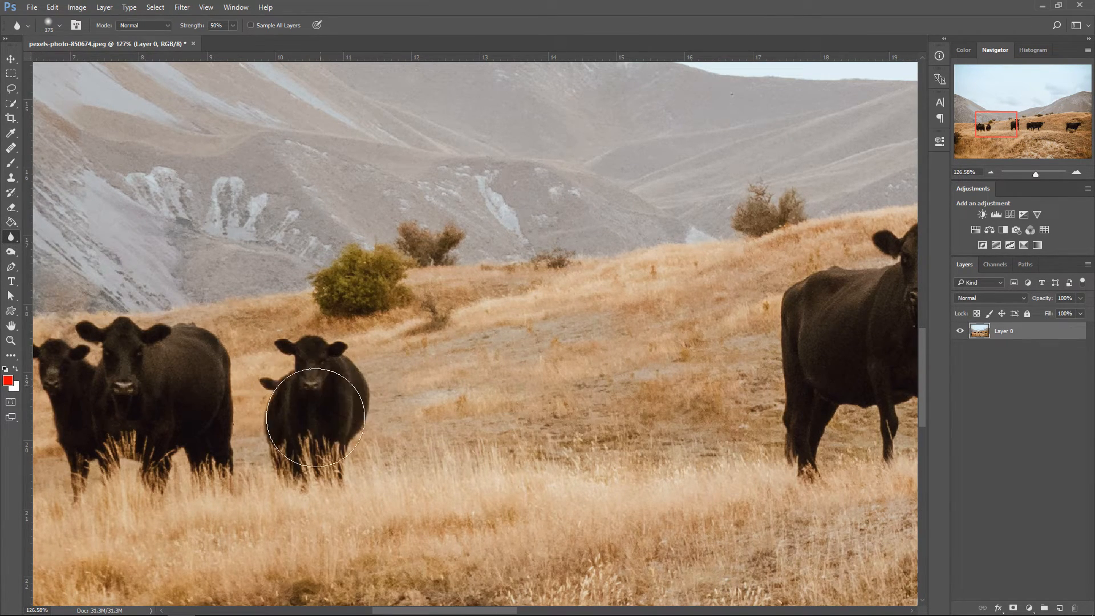
mouse_move(315, 417)
left_mouse_down()
mouse_move(345, 379)
mouse_move(296, 352)
mouse_move(307, 358)
mouse_move(282, 379)
left_mouse_up()
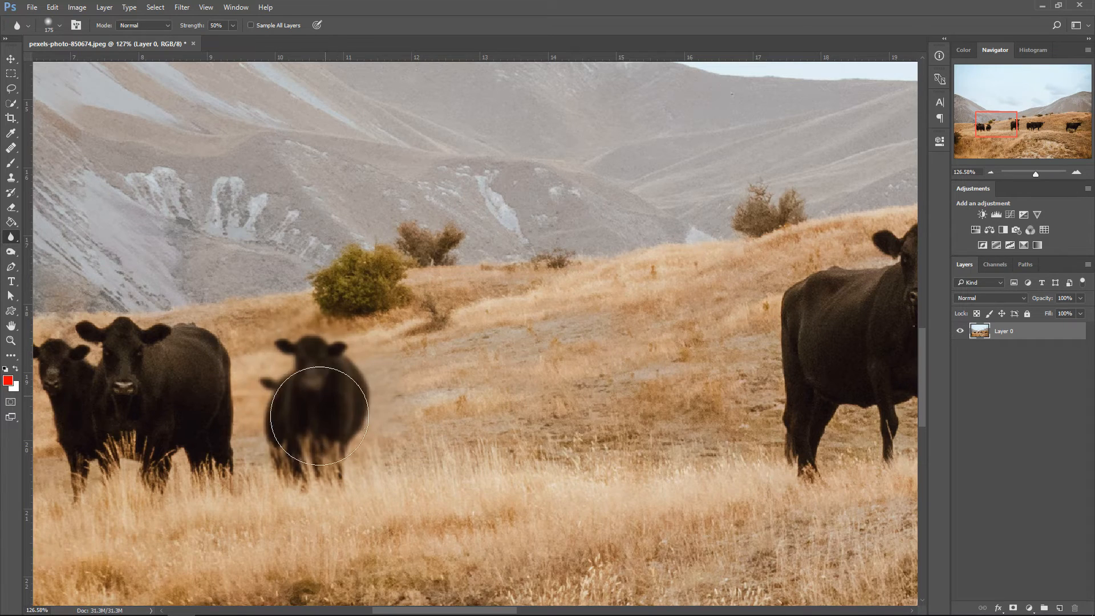
- Soften the small cow's lower body further with the Blur tool, and undo the blur strokes on the cow
mouse_move(345, 415)
left_mouse_down()
mouse_move(340, 381)
mouse_move(317, 392)
mouse_move(313, 369)
mouse_move(306, 421)
left_mouse_up()
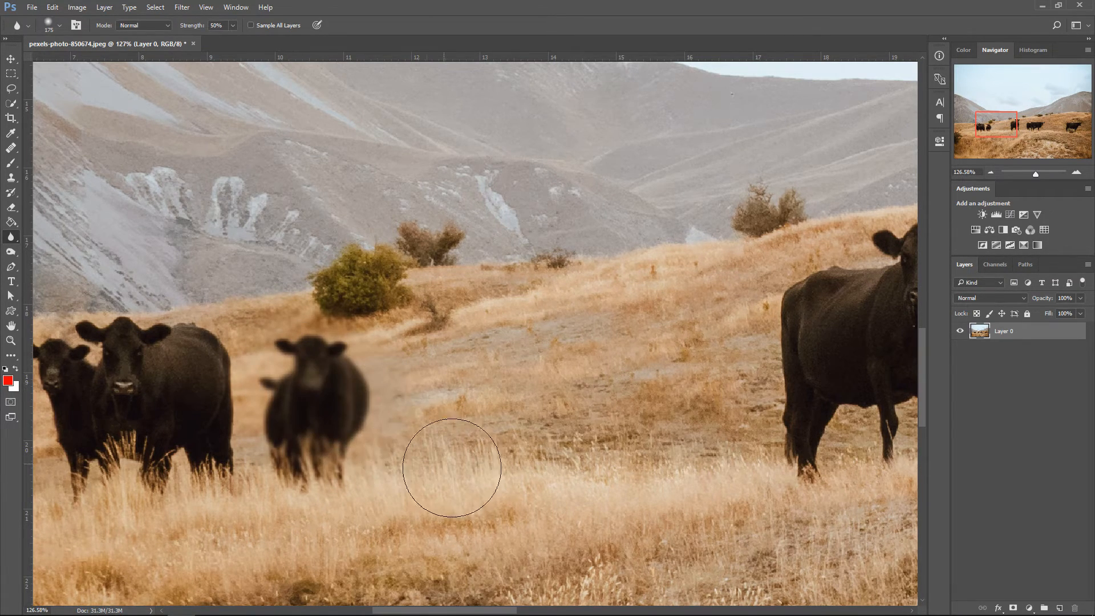
key("ctrl+alt+z")
key("ctrl+alt+z")
- Try the Sharpen tool on the small cow's body and face, and undo the sharpening
right_click(11, 238)
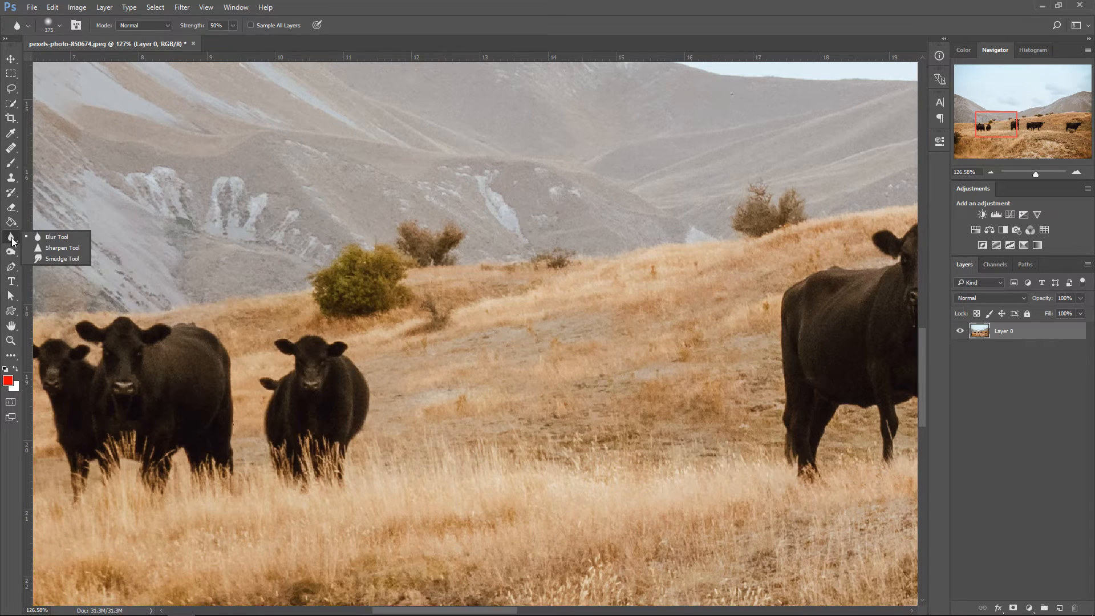
left_click(59, 247)
mouse_move(301, 412)
left_mouse_down()
mouse_move(312, 386)
mouse_move(298, 426)
mouse_move(327, 423)
mouse_move(316, 411)
mouse_move(335, 400)
mouse_move(329, 375)
mouse_move(298, 365)
mouse_move(285, 382)
mouse_move(305, 424)
mouse_move(321, 408)
mouse_move(308, 361)
left_mouse_up()
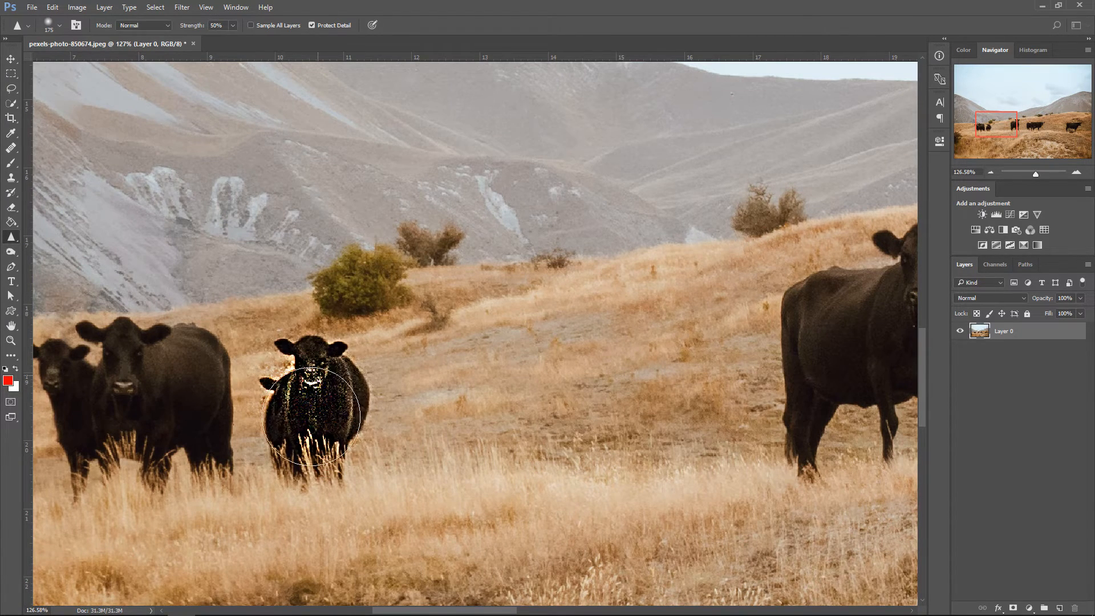
key("ctrl+z")
- Try smudging the small cow with an enlarged Smudge tool brush, and undo the smudge
right_click(10, 237)
left_click(39, 260)
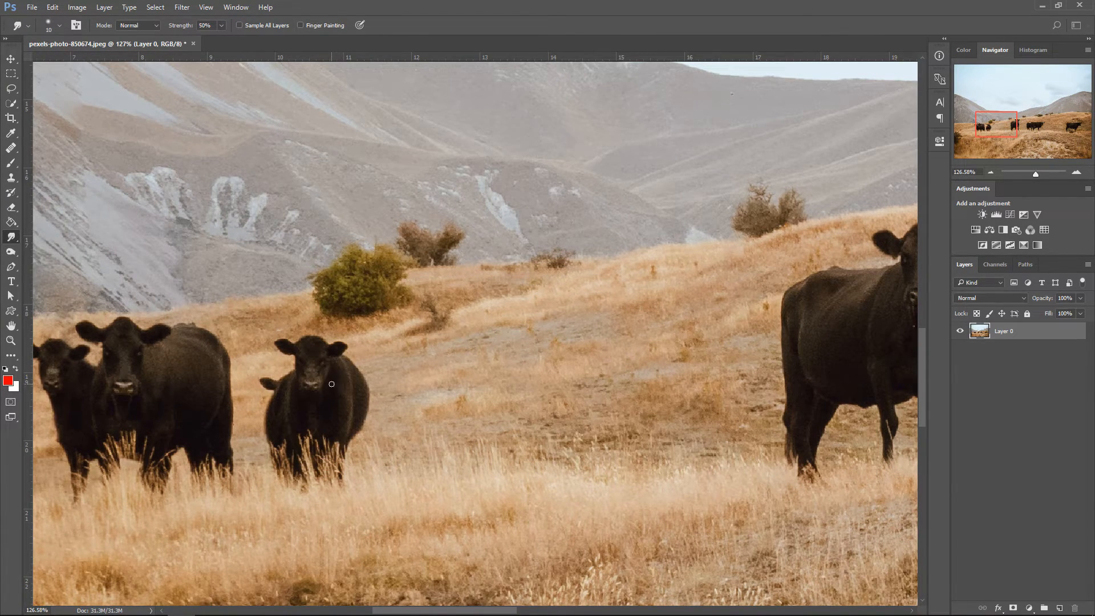
key("bracketright")
key("bracketright")
key("bracketright")
mouse_move(311, 386)
left_mouse_down()
mouse_move(303, 413)
mouse_move(334, 398)
mouse_move(322, 378)
mouse_move(333, 413)
mouse_move(340, 389)
mouse_move(306, 354)
mouse_move(328, 369)
mouse_move(289, 350)
mouse_move(273, 404)
left_mouse_up()
key("ctrl+z")
- Try the Dodge and Burn tools, darkening a spot of hillside grass with a 45 px Burn brush, and undo the burn
left_click(12, 254)
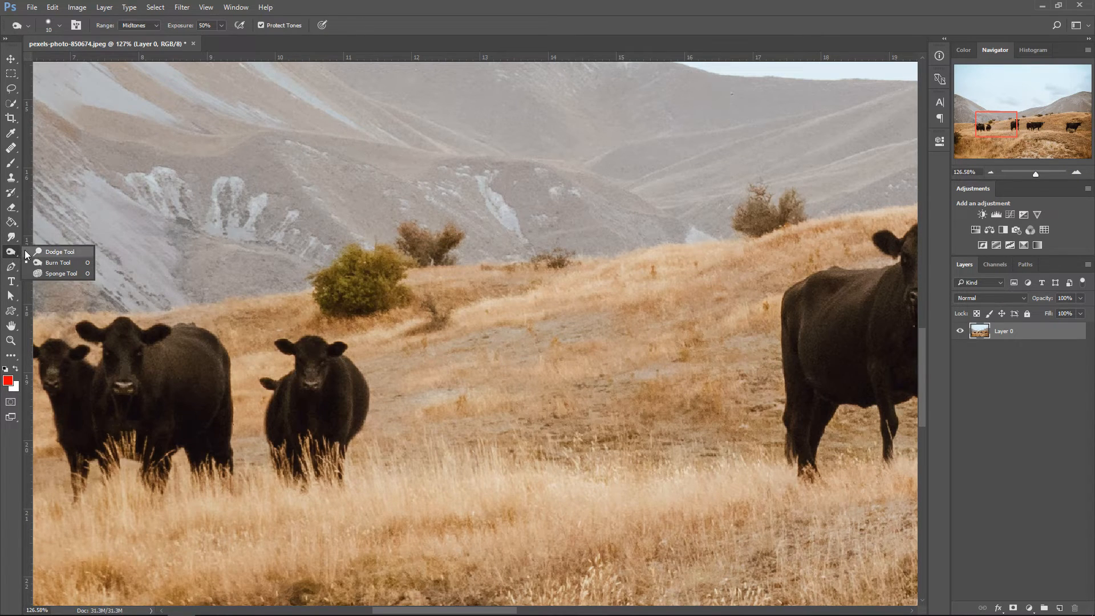
left_click(57, 252)
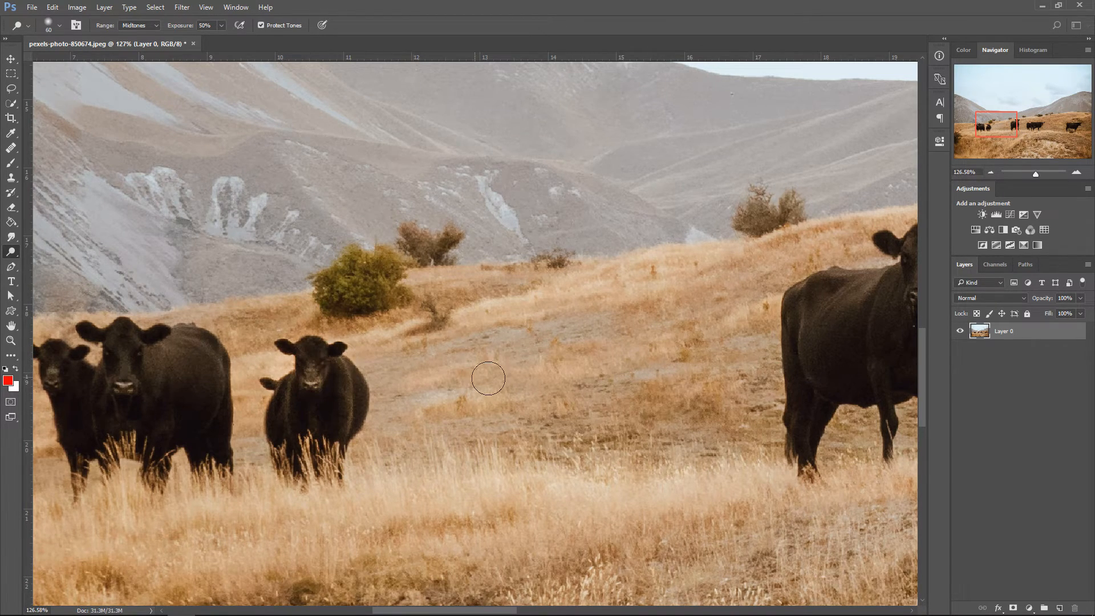
right_click(11, 252)
left_click(94, 265)
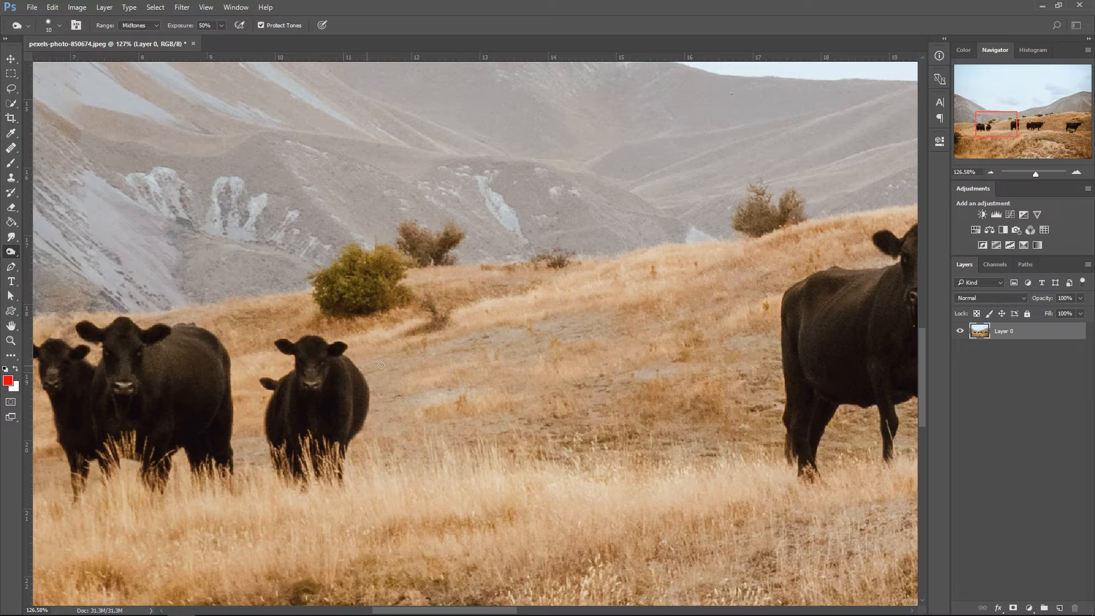
key("bracketright")
key("bracketright")
key("bracketright")
key("bracketright")
key("bracketright")
key("bracketright")
key("bracketright")
mouse_move(451, 315)
left_mouse_down()
mouse_move(505, 312)
mouse_move(513, 330)
mouse_move(552, 334)
mouse_move(521, 319)
mouse_move(591, 308)
mouse_move(454, 364)
mouse_move(545, 350)
mouse_move(590, 311)
mouse_move(456, 319)
left_mouse_up()
key("ctrl+z")
- Desaturate the green bush on the hillside with the Sponge tool at 50% flow
right_click(11, 252)
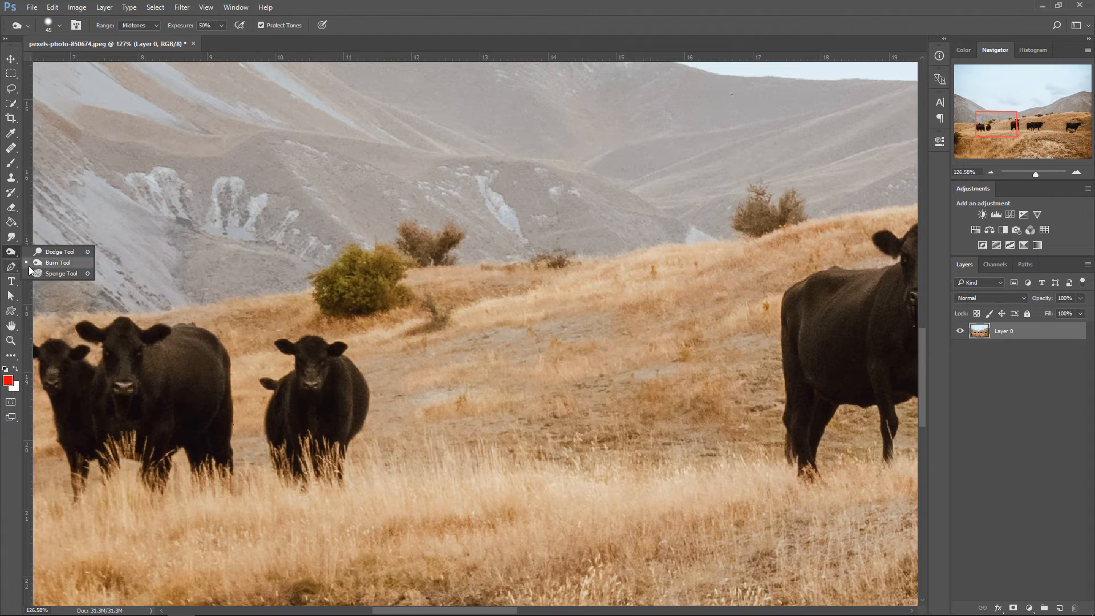
left_click(56, 276)
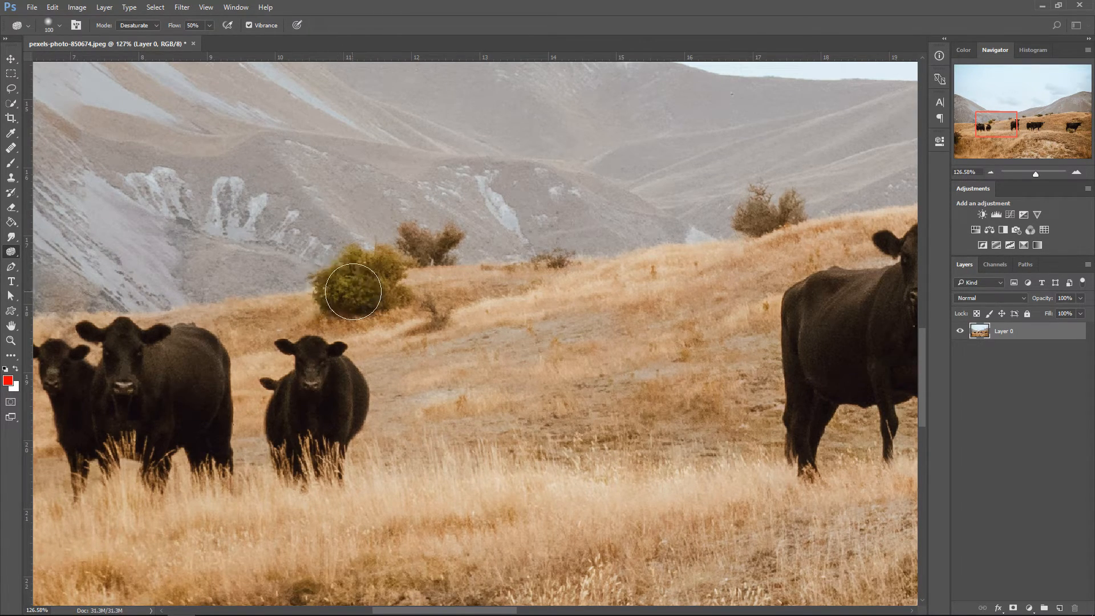
mouse_move(357, 290)
left_mouse_down()
mouse_move(386, 276)
mouse_move(391, 288)
mouse_move(329, 282)
mouse_move(395, 295)
mouse_move(332, 289)
mouse_move(347, 271)
mouse_move(374, 295)
mouse_move(334, 283)
mouse_move(375, 288)
mouse_move(319, 291)
mouse_move(349, 270)
mouse_move(386, 282)
mouse_move(367, 298)
mouse_move(335, 272)
mouse_move(388, 278)
left_mouse_up()
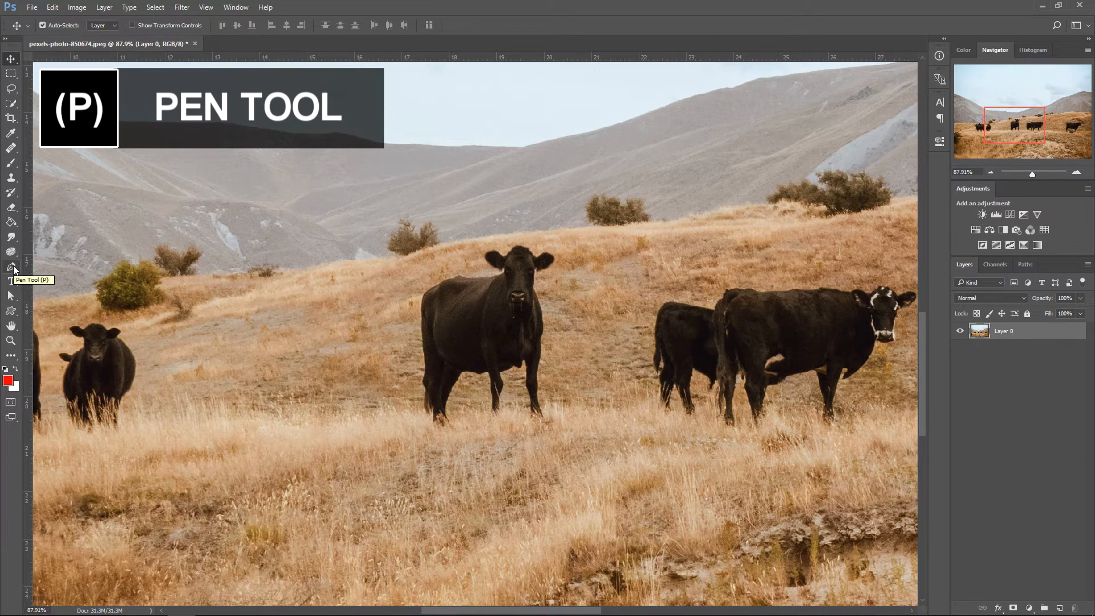
- Draw a closed five-point path with the Pen tool on the grass to the left of the large central cow
left_click(12, 267)
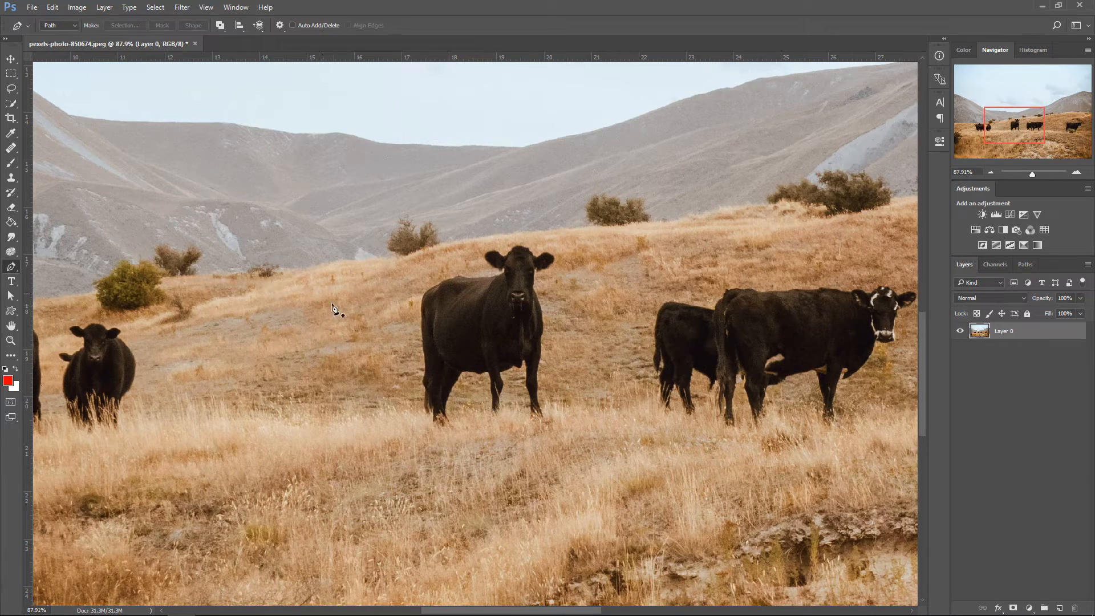
scroll(483, 354, "up", 2)
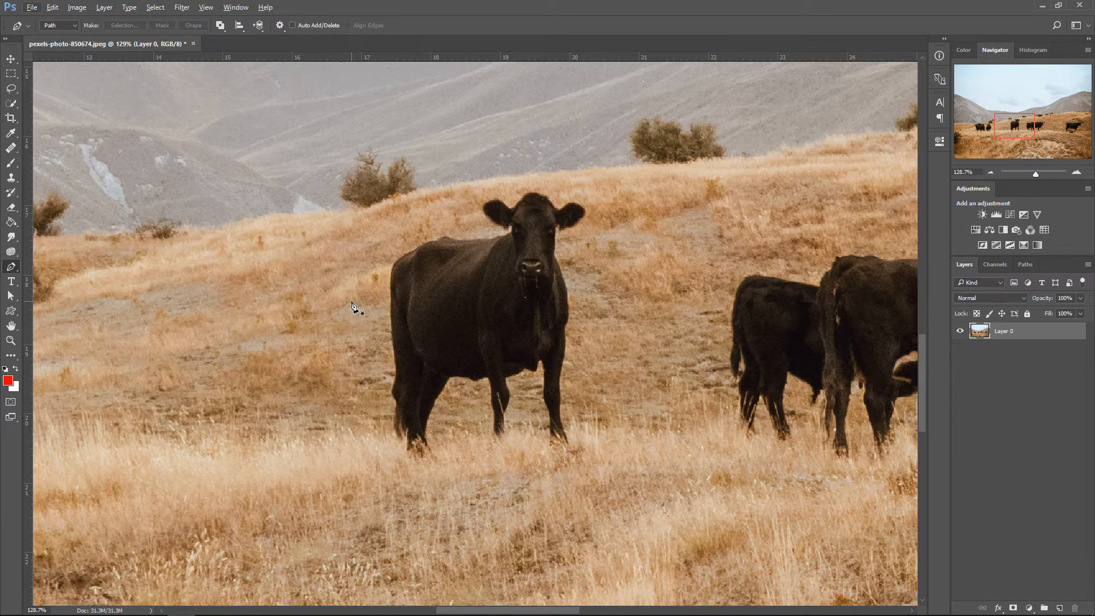
left_click(307, 283)
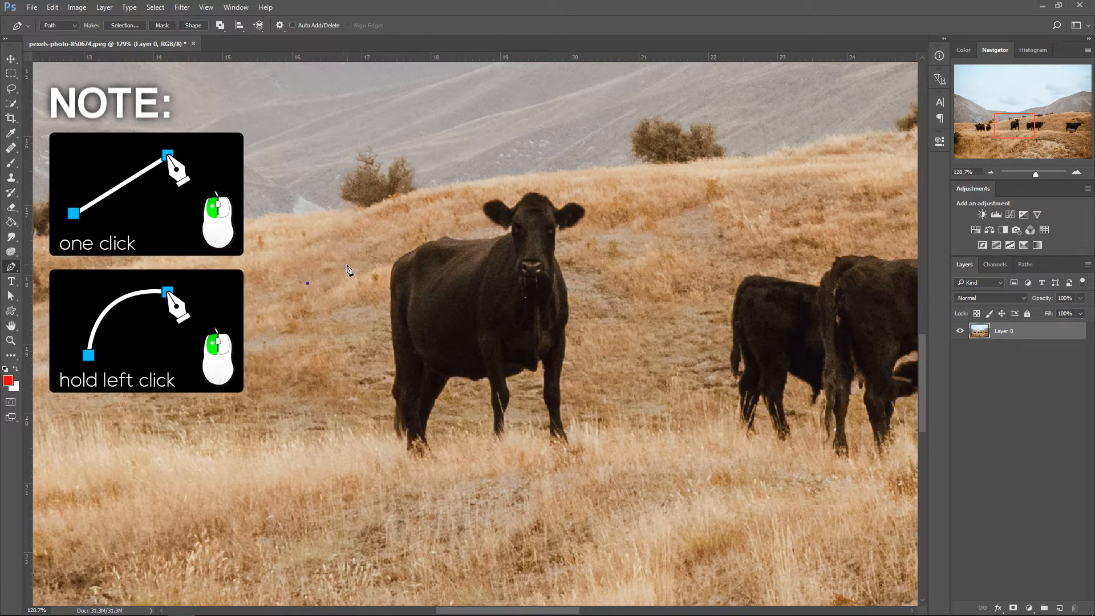
left_click(359, 235)
left_click(328, 225)
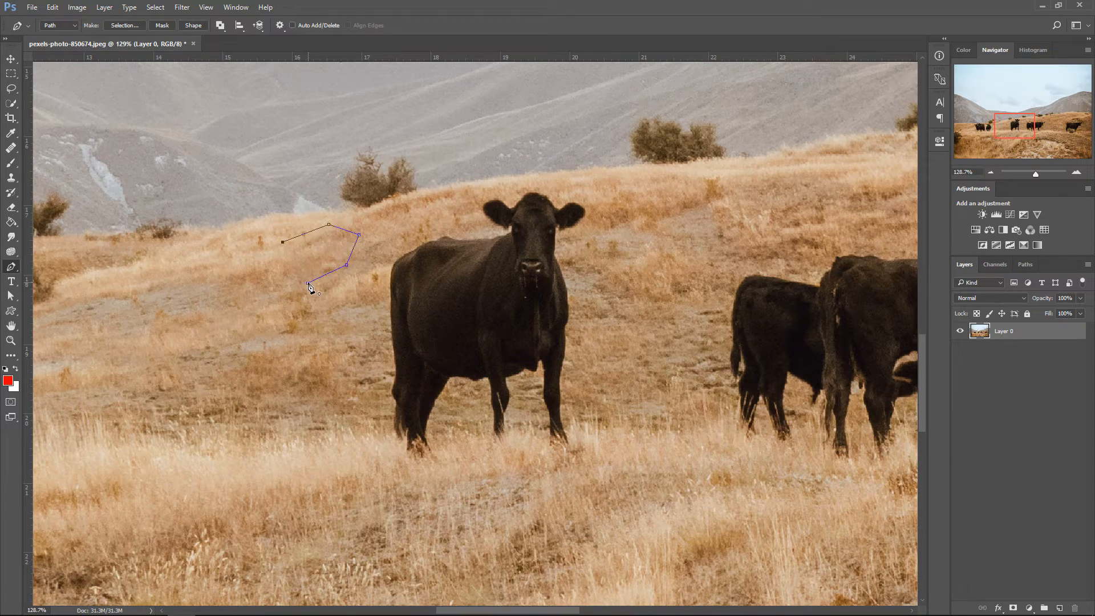
left_click(308, 284)
- Turn the path into a new anti-aliased selection with a feather radius of 0 pixels, and deselect it
left_click(125, 25)
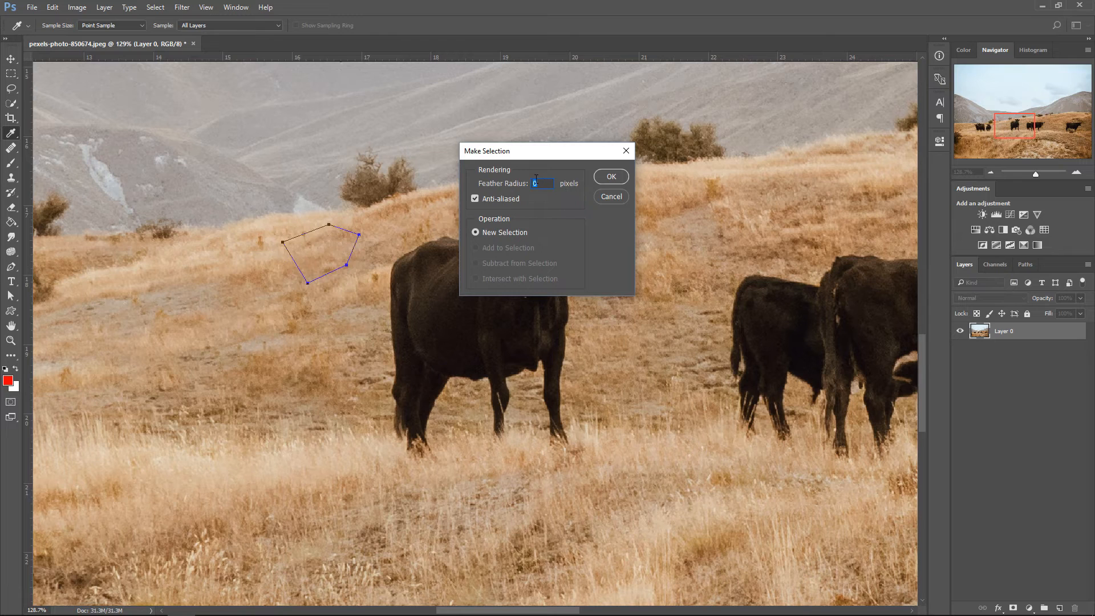
left_click(604, 177)
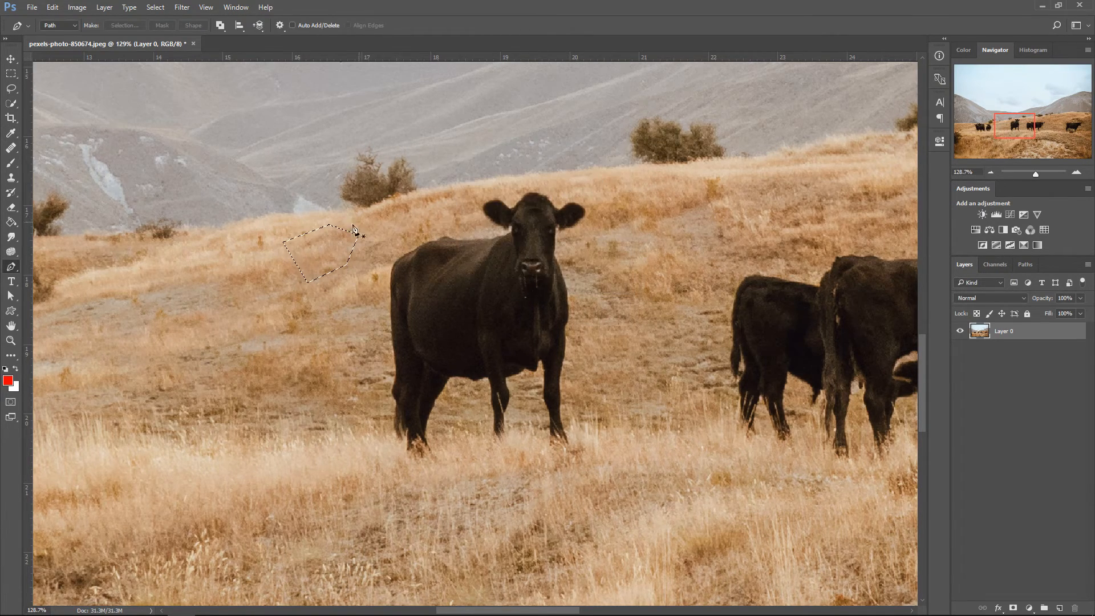
key("ctrl+d")
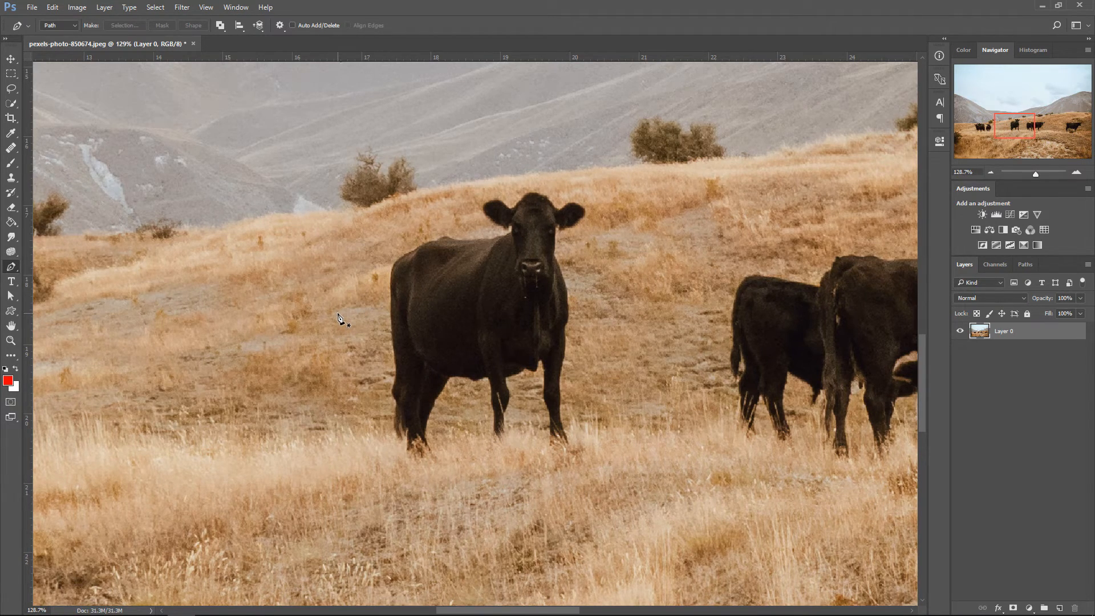
- Create a wide text box across the upper sky and enter VERTIC in it
key("ctrl+0")
key("t")
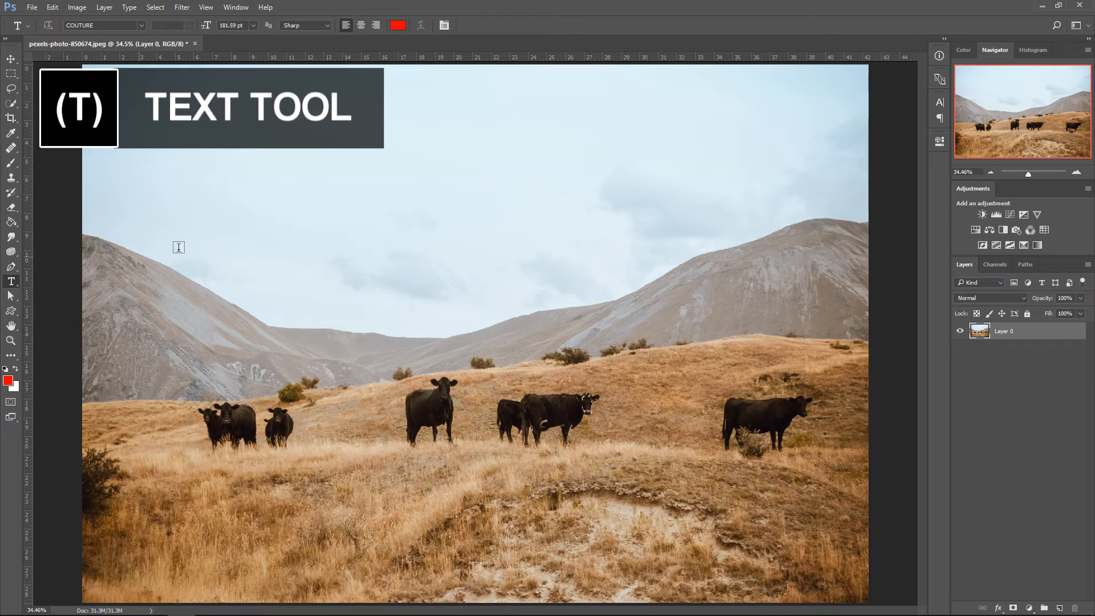
left_click_drag(142, 126, 594, 276)
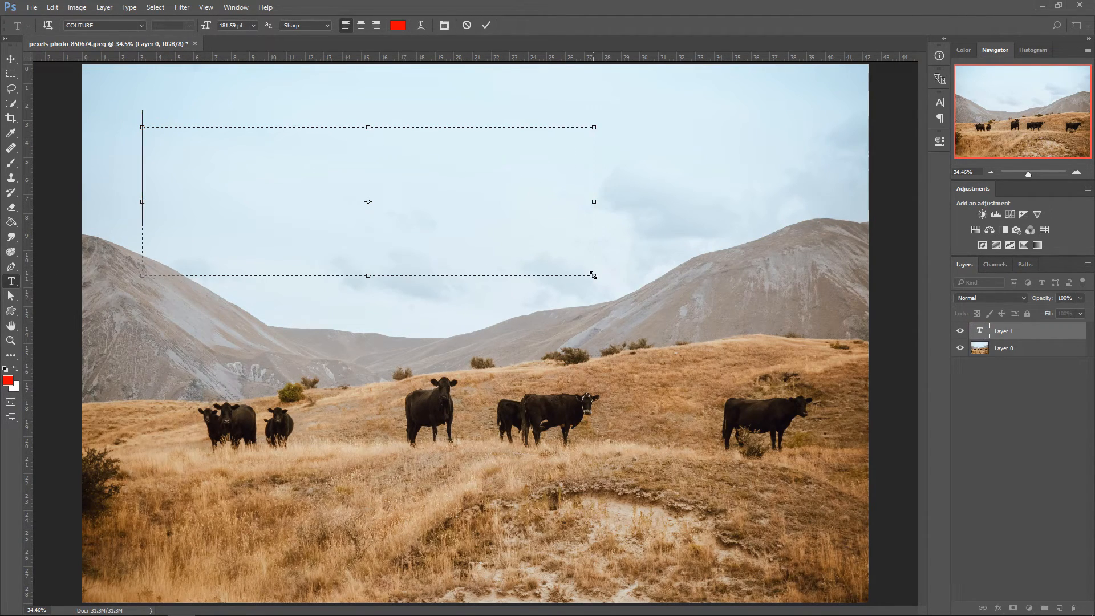
type("VERTIC")
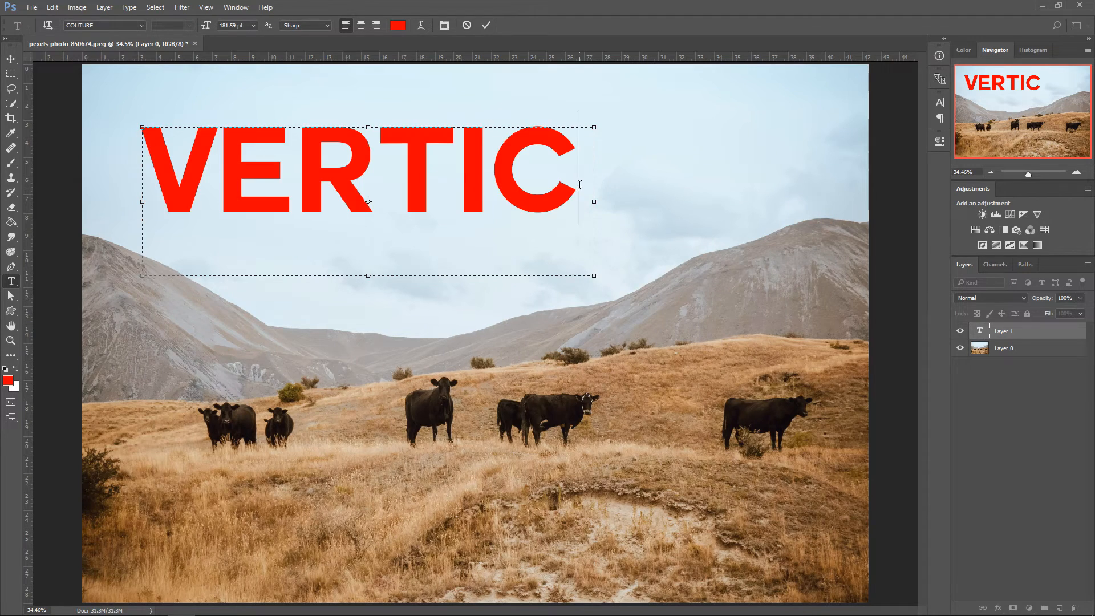
- Set the VERTIC text's font to Russo One and its colour to black
left_click_drag(580, 173, 179, 152)
left_click(138, 26)
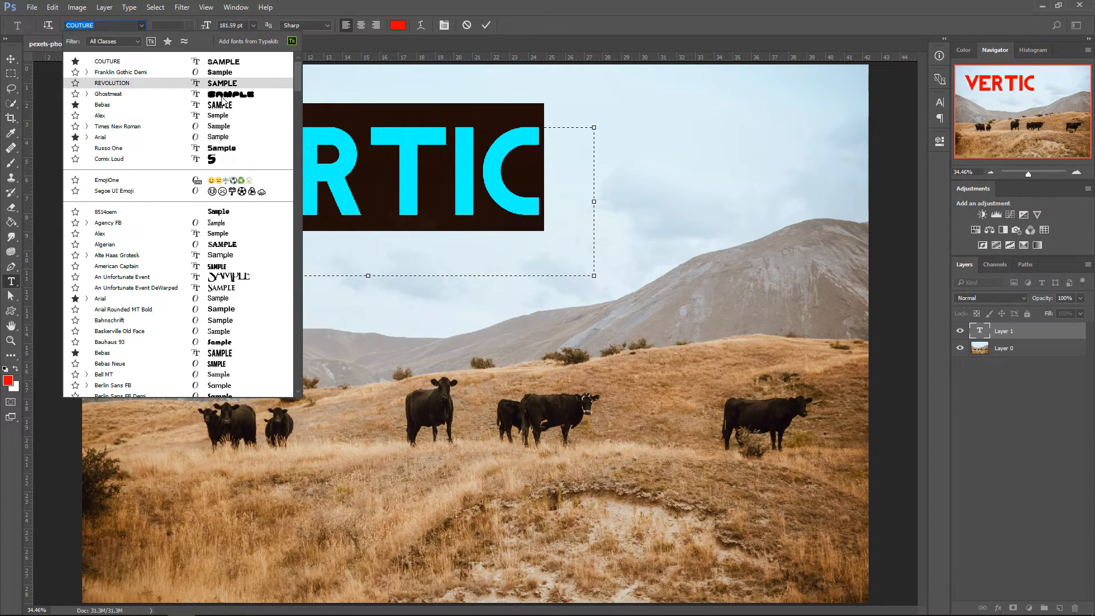
left_click(108, 148)
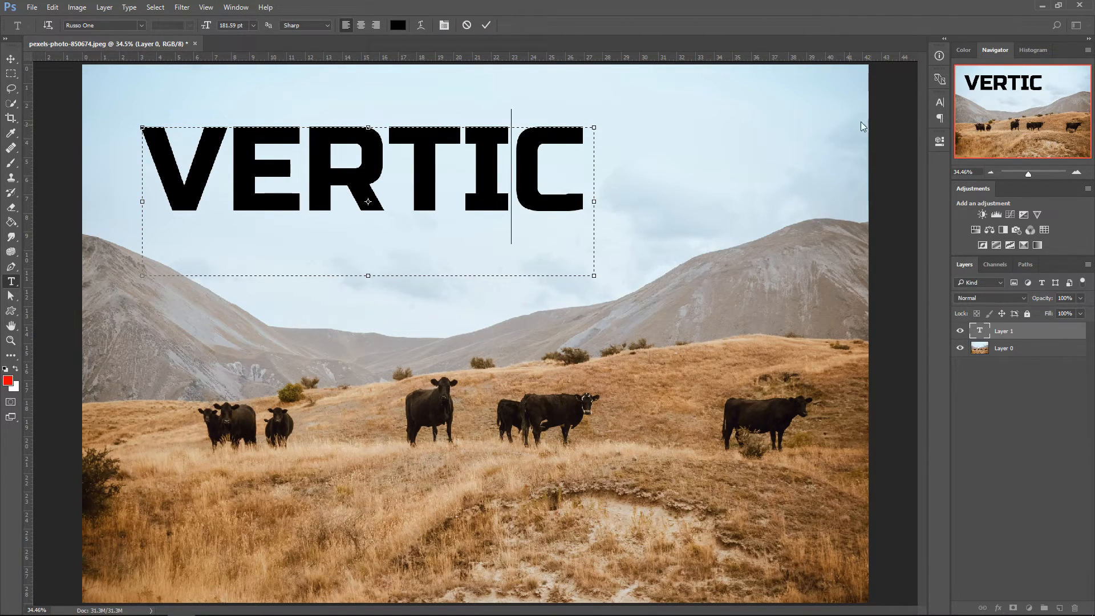
left_click(226, 8)
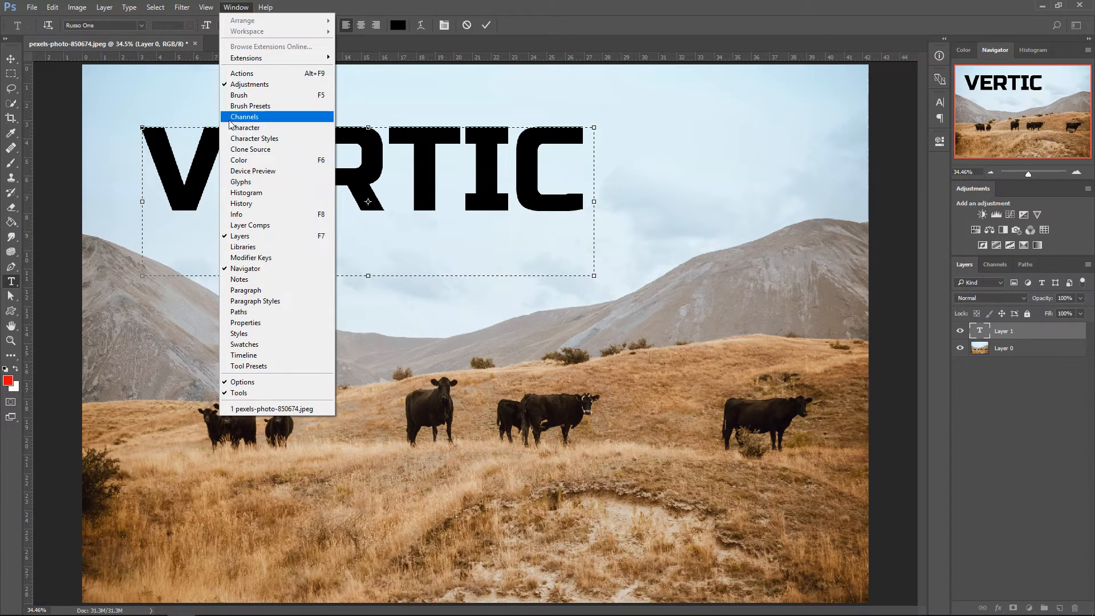
- Draw a closed six-point path in the sky with the Pen tool, and move the whole path slightly up and left
key("a")
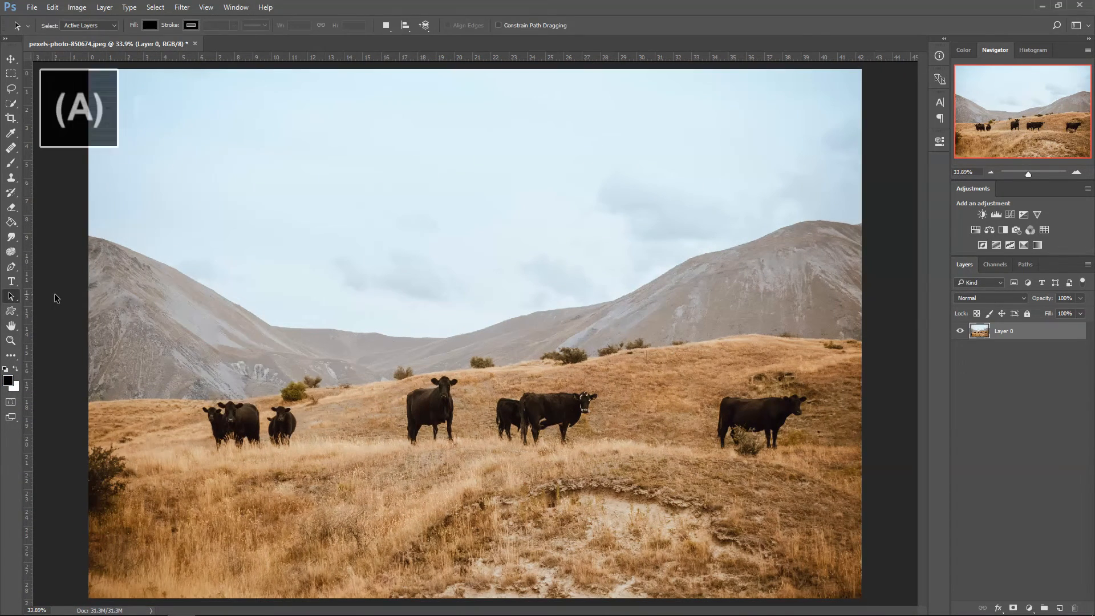
left_click(11, 267)
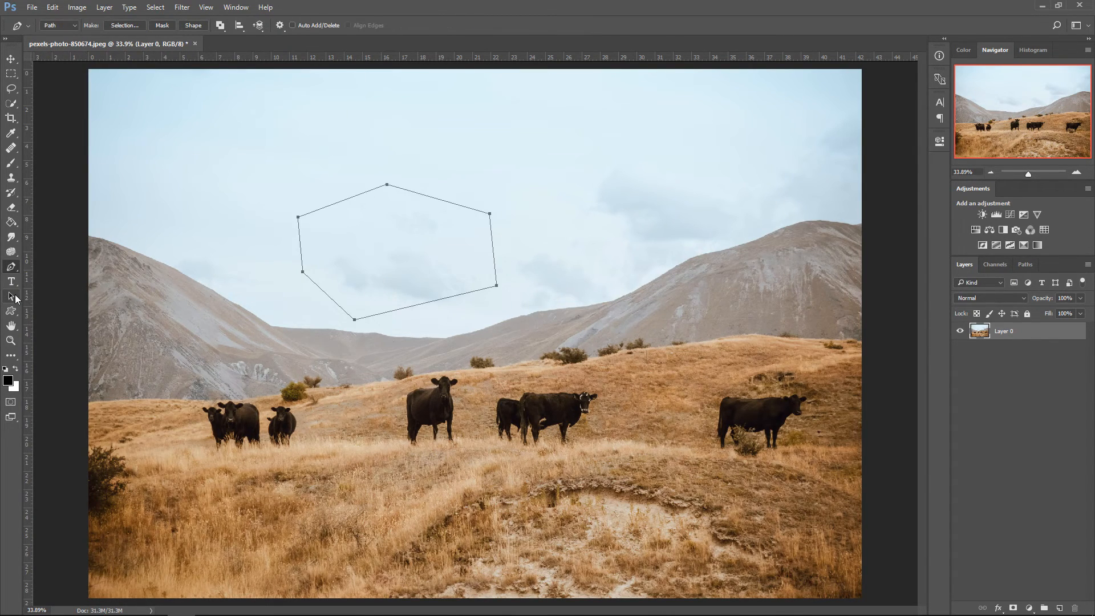
left_click(15, 299)
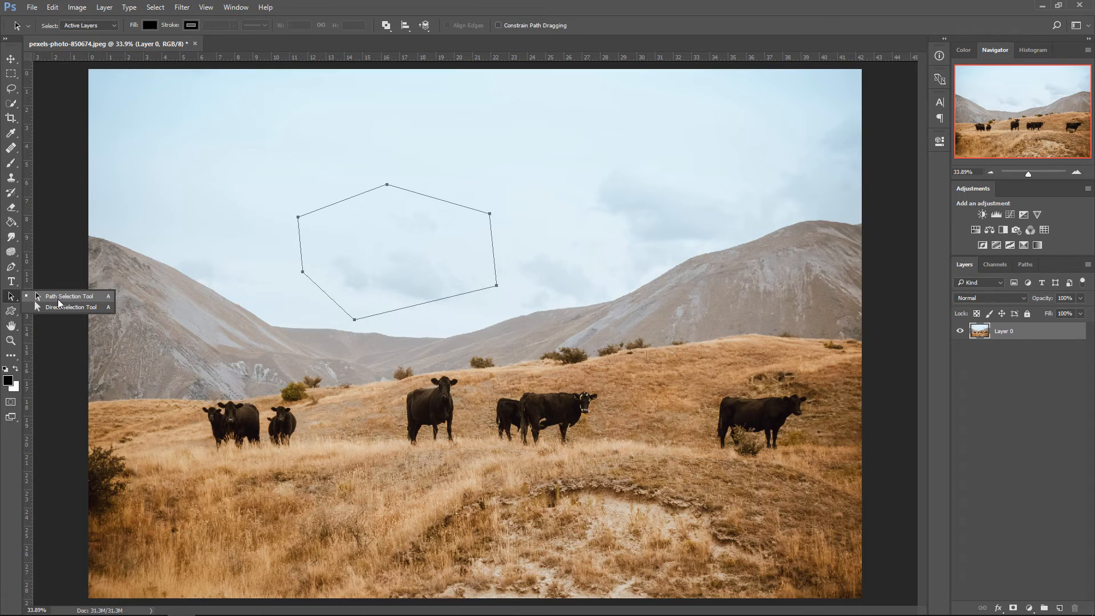
left_click_drag(393, 259, 360, 217)
- Move the path's lower-right anchor point inward to the path's middle with the Direct Selection tool, and select its uppermost anchor point
left_click(12, 297)
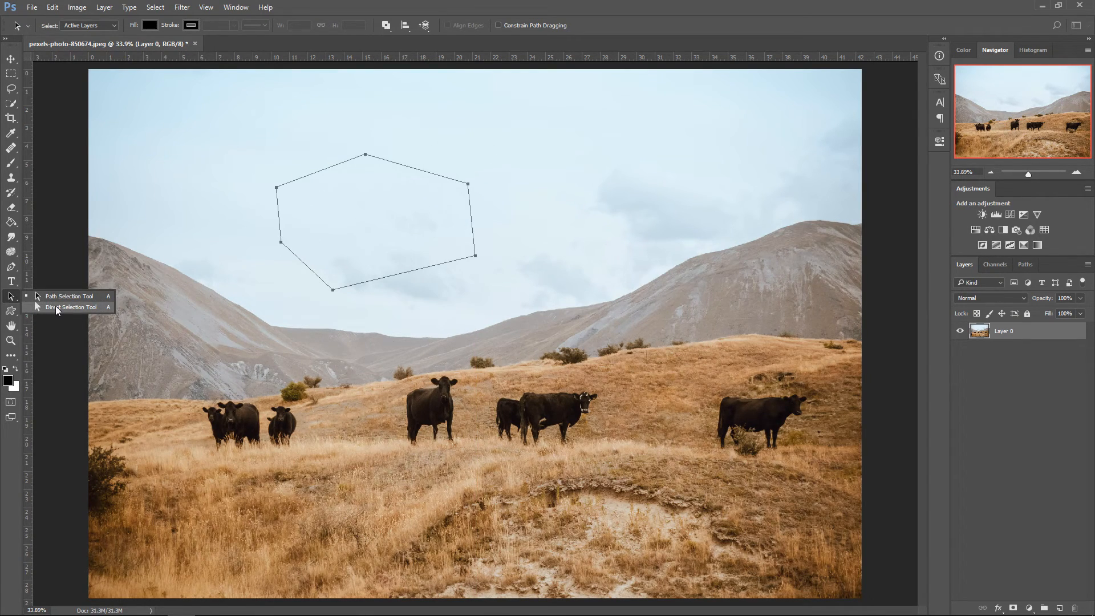
left_click(56, 307)
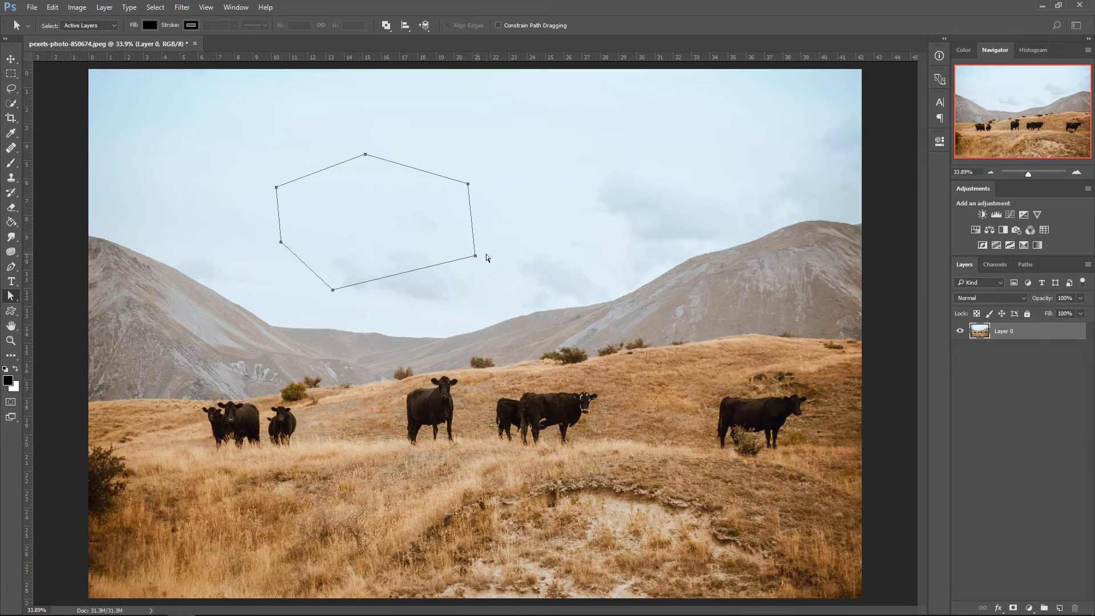
left_click_drag(505, 271, 364, 223)
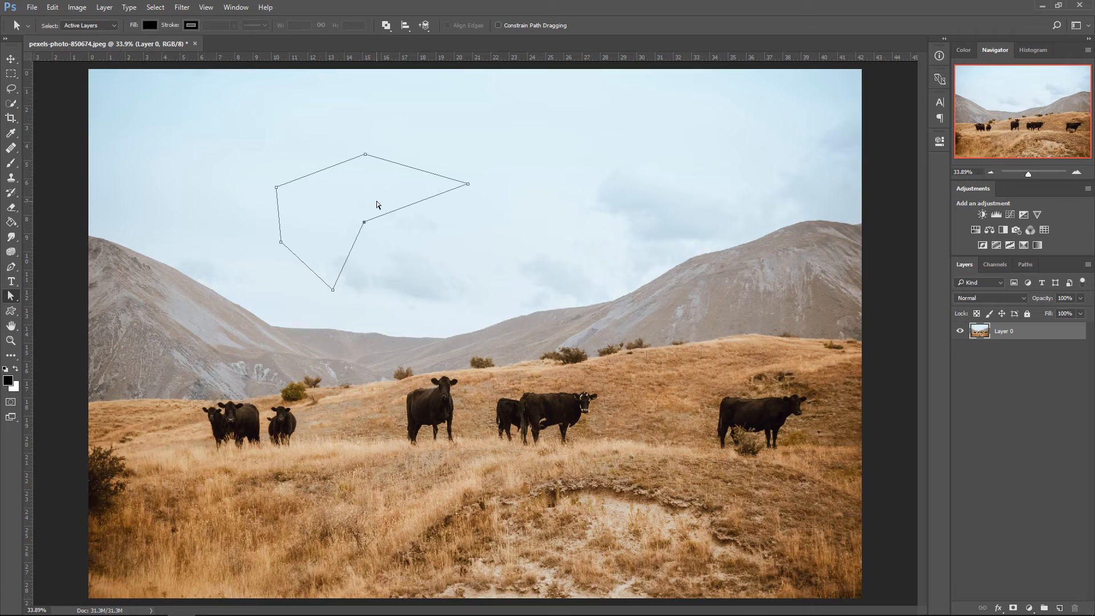
left_click_drag(382, 172, 347, 142)
- Draw a black-filled rectangle shape of about 1428 × 718 px in the sky, and undo it
key("u")
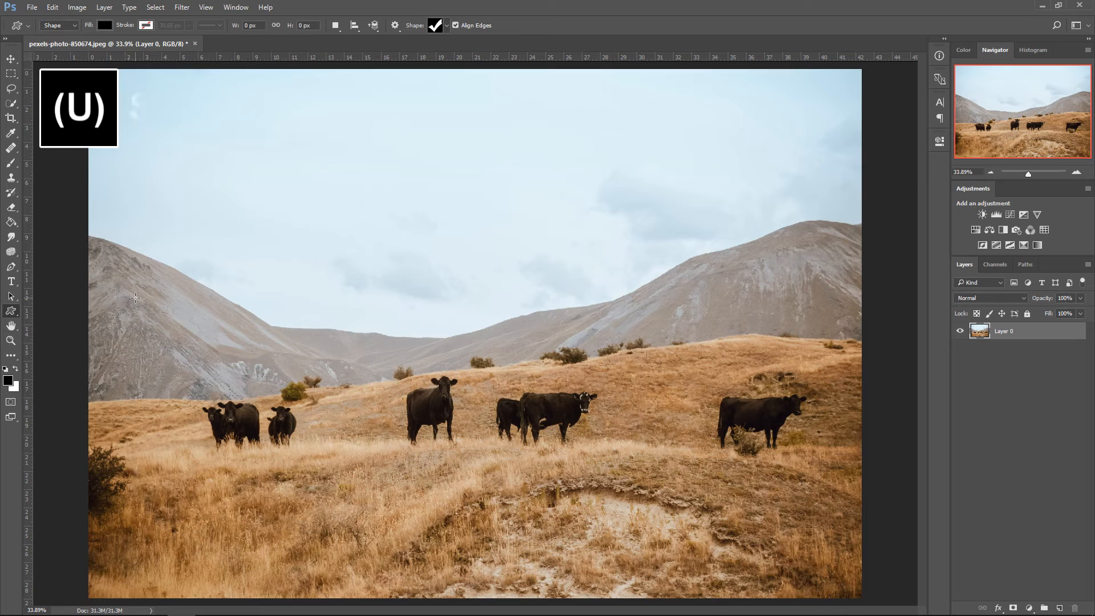
right_click(15, 316)
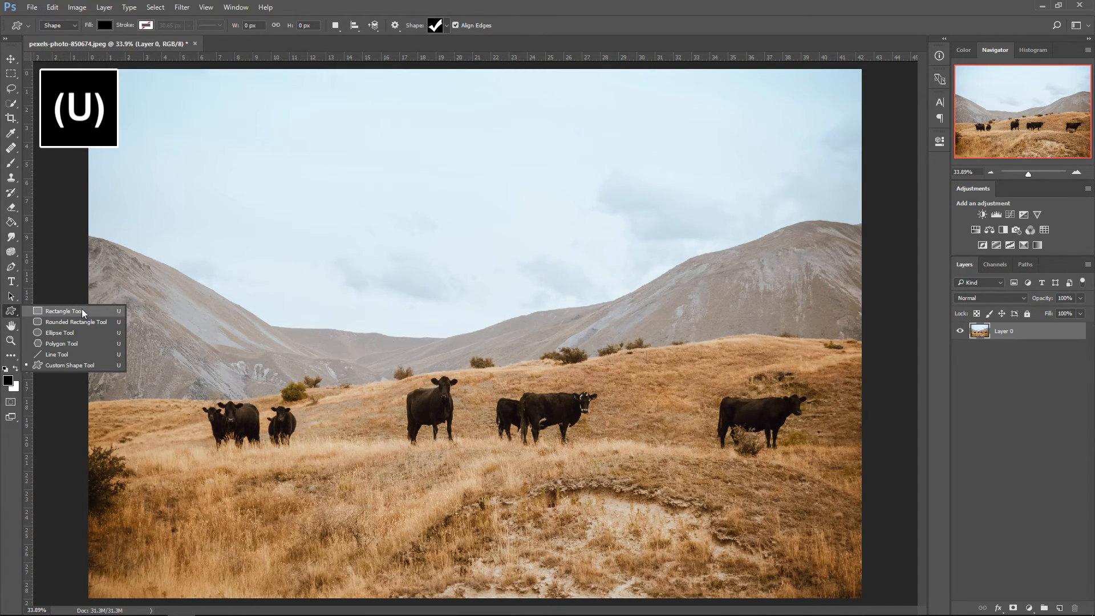
left_click(51, 312)
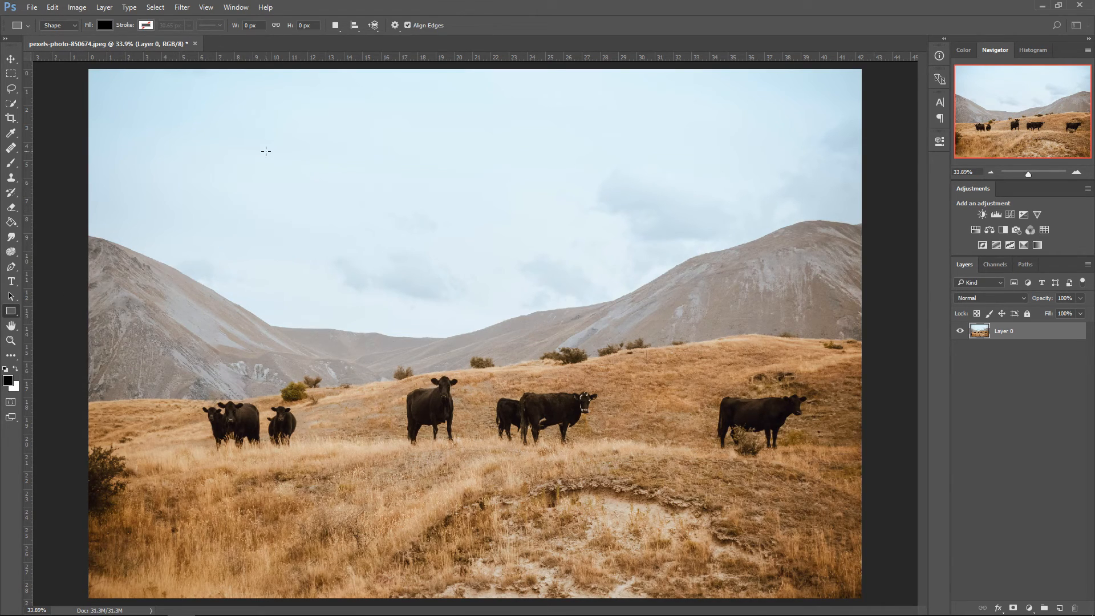
left_click_drag(258, 152, 535, 291)
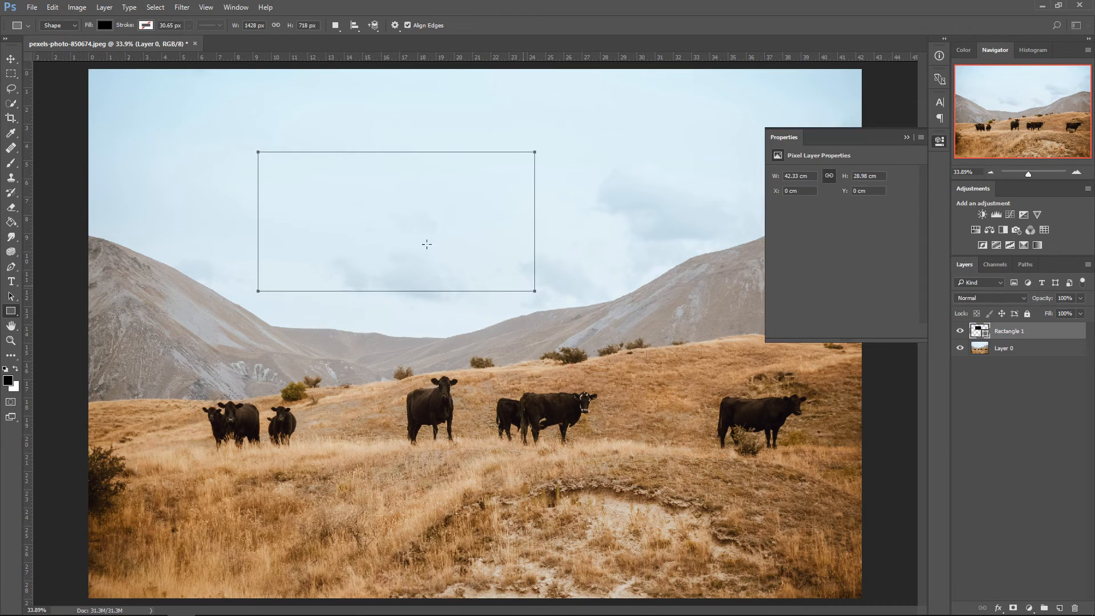
key("ctrl+z")
- Pan the zoomed-in photo around the large central cow with the Hand tool
key("h")
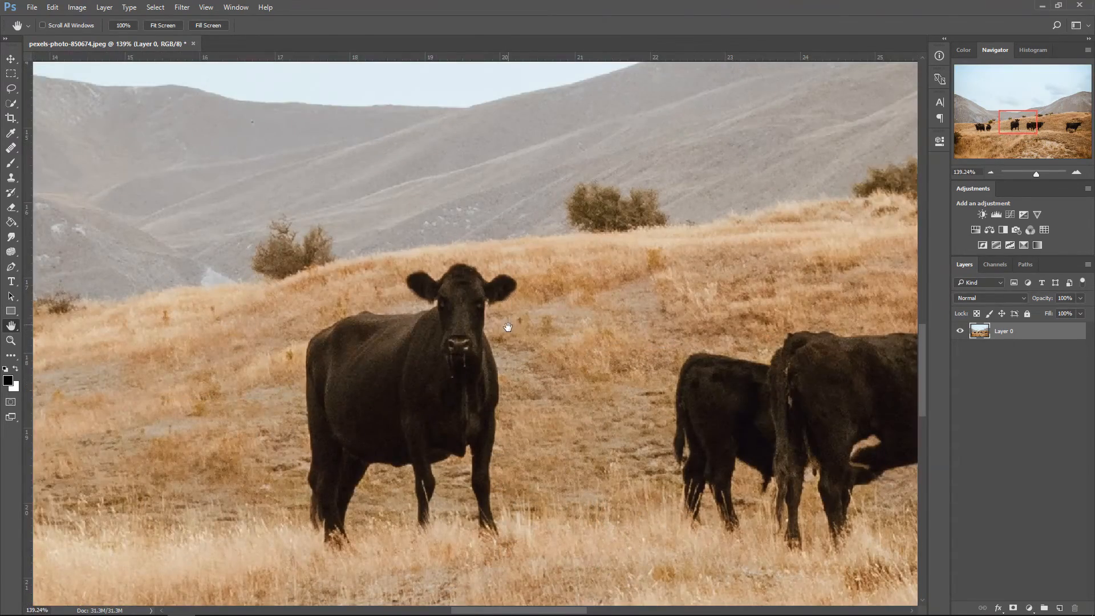
left_click_drag(509, 325, 528, 207)
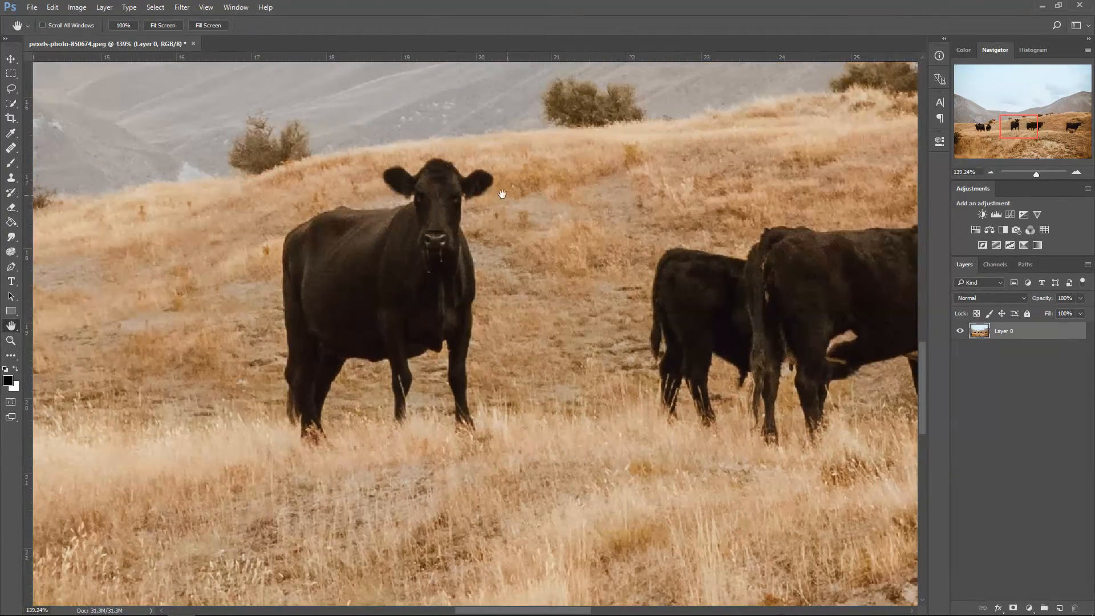
- Switch to the Move tool and pan around the large central cow with the temporary Hand tool
left_click(16, 64)
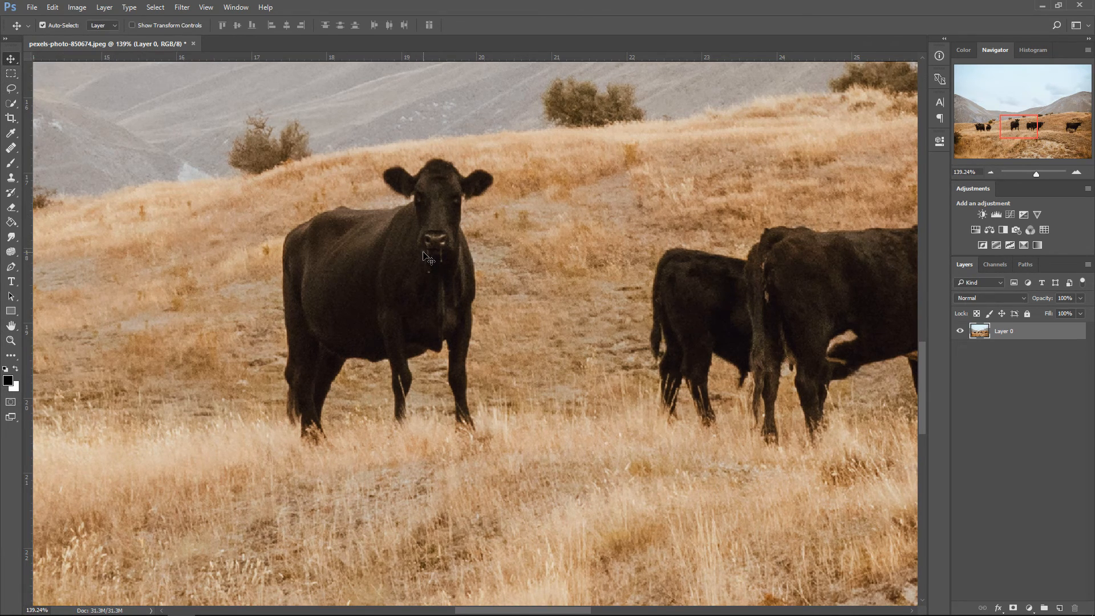
left_click_drag(424, 256, 484, 386)
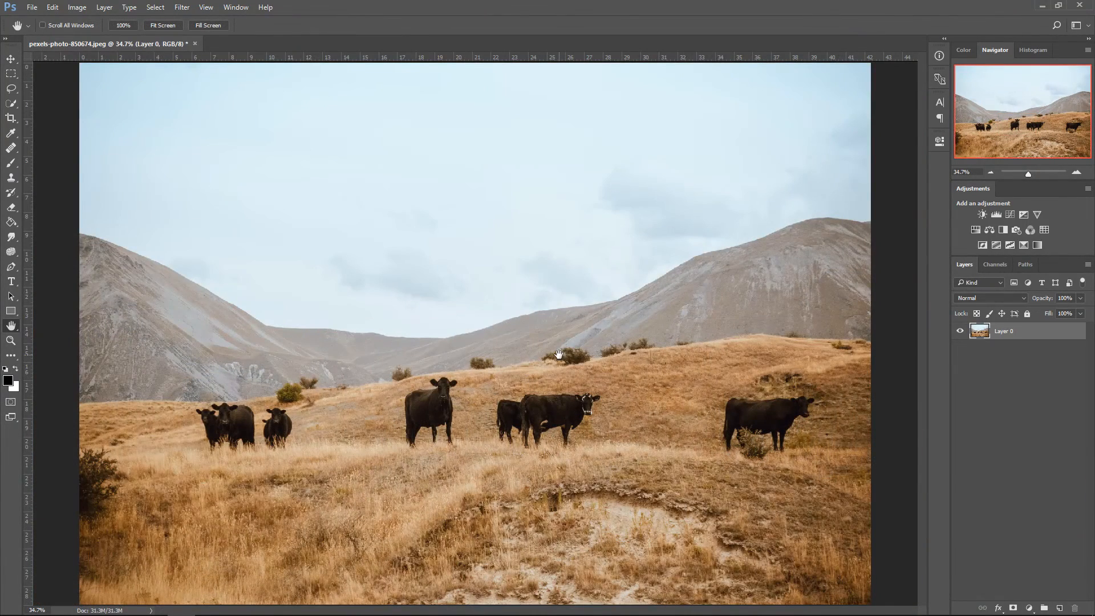
- Zoom in on the large central cow to 300% with the Zoom tool
key("z")
key("z")
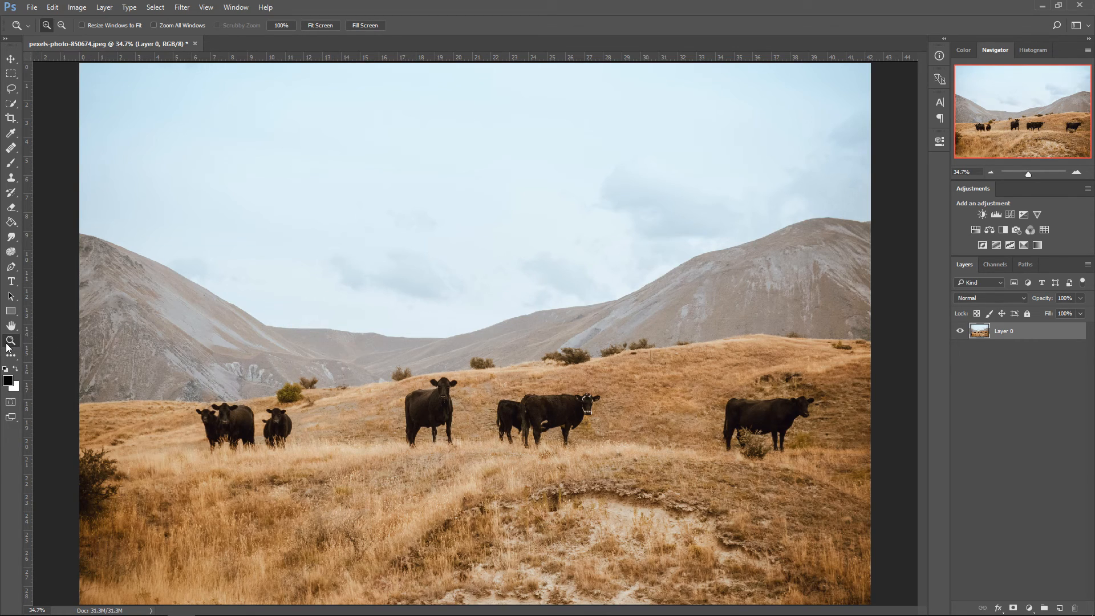
left_click_drag(270, 236, 710, 486)
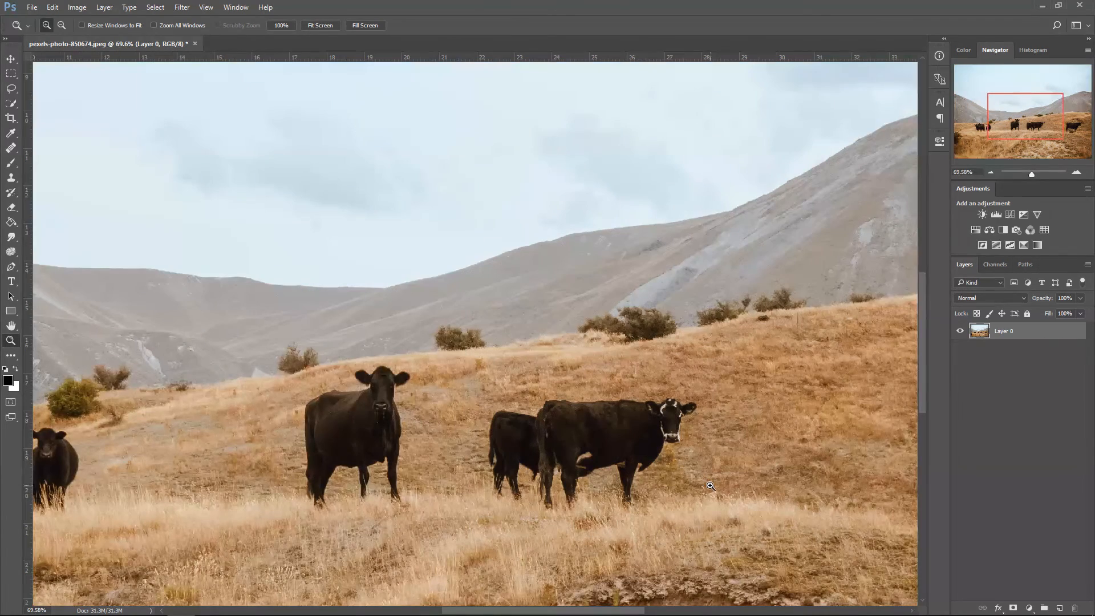
double_click(376, 403)
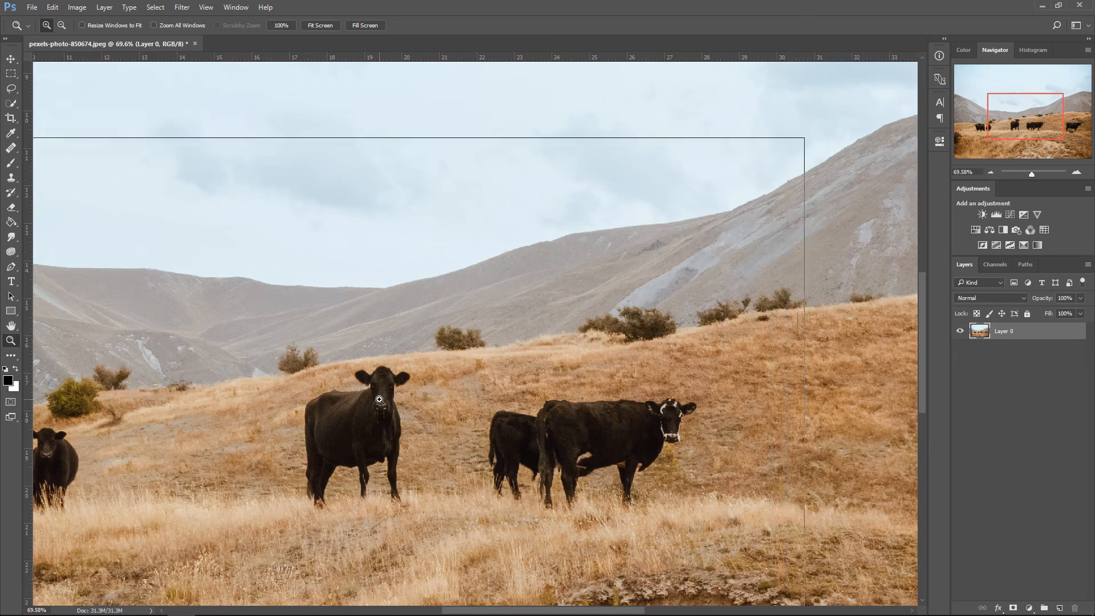
left_click(349, 416)
scroll(382, 371, "down", 1)
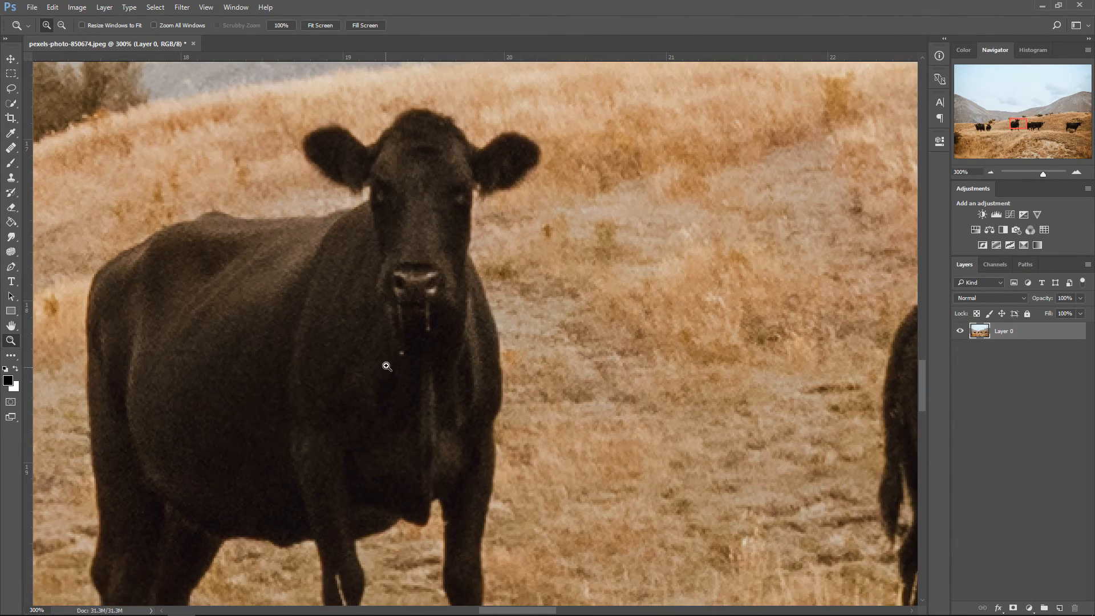
- Zoom out from the central cow to 100% and further, until the whole photo fits in the window
left_click(435, 287, "alt")
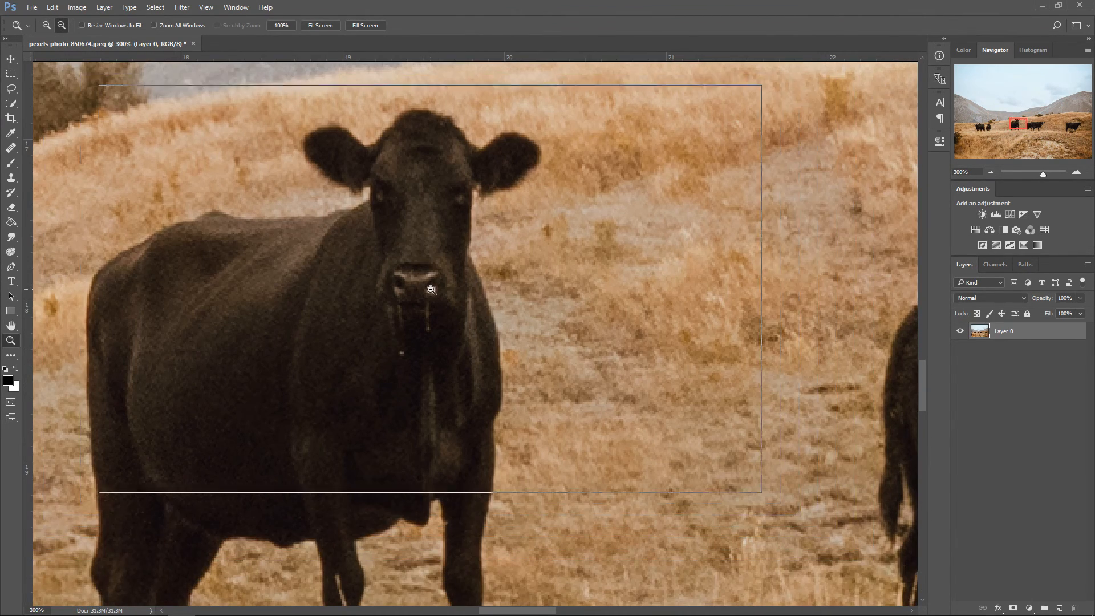
left_click(415, 302, "alt")
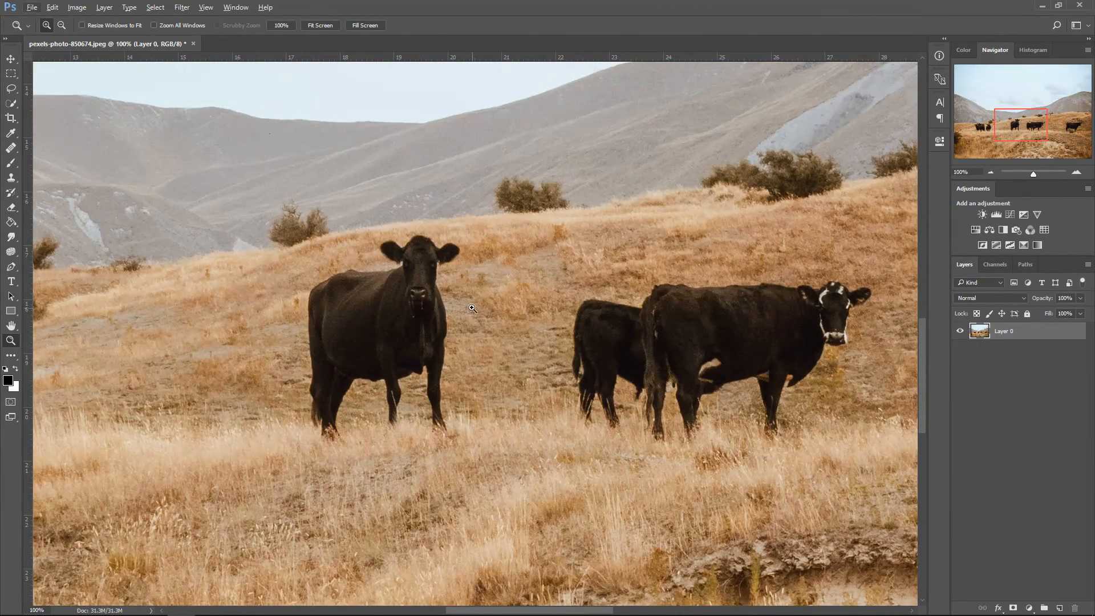
right_click(425, 297)
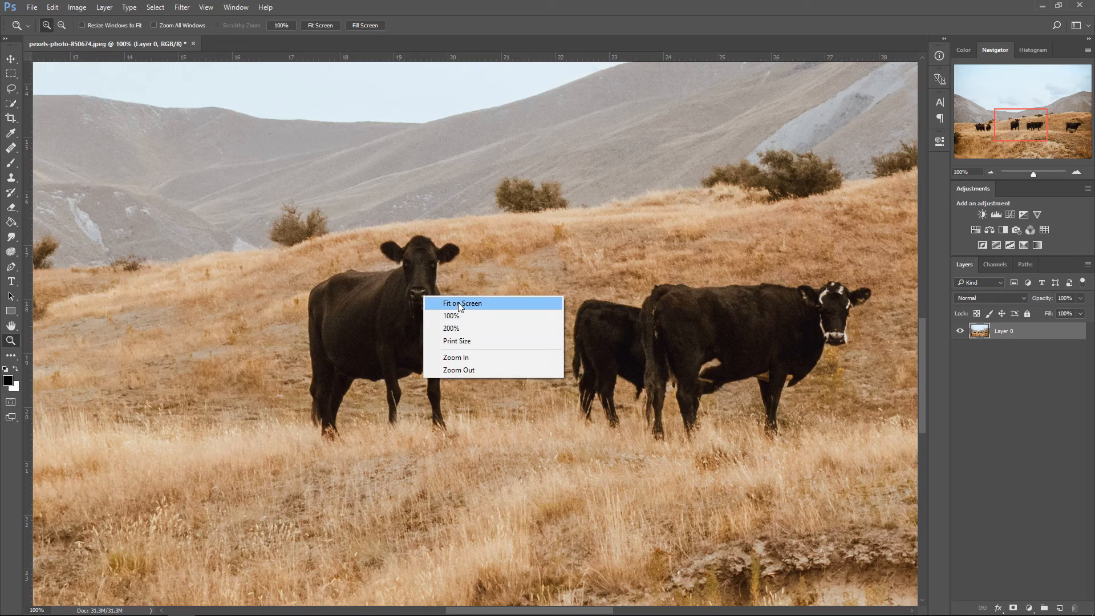
left_click(485, 369)
right_click(436, 304)
left_click(456, 311)
- With the Move tool active, temporarily zoom in to 66.67% at the central cow, out to 25%, and back to 33.33%
key("v")
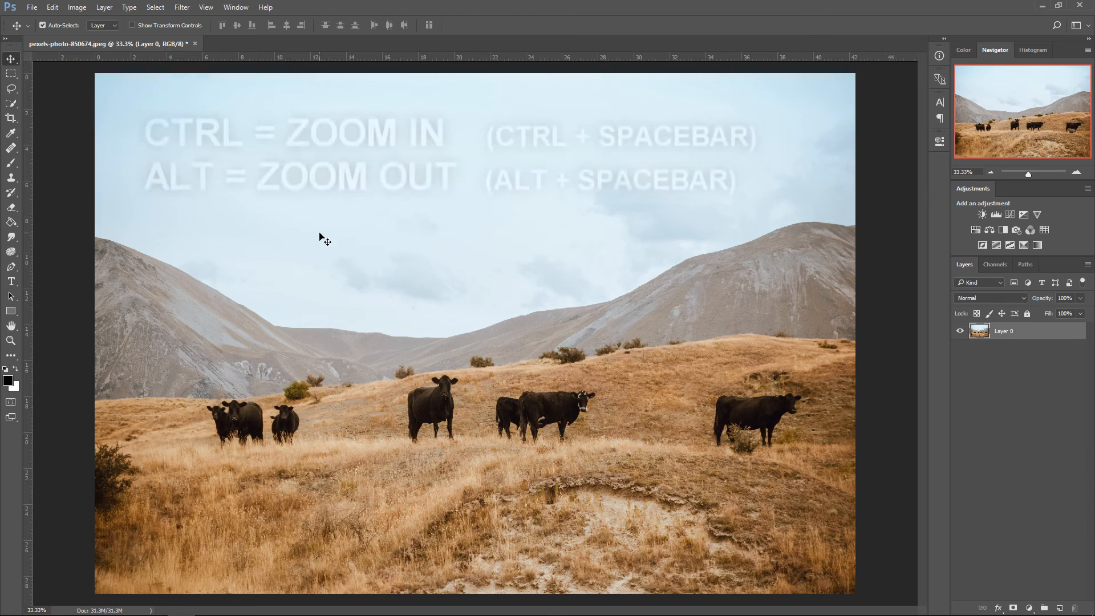
key("ctrl+space")
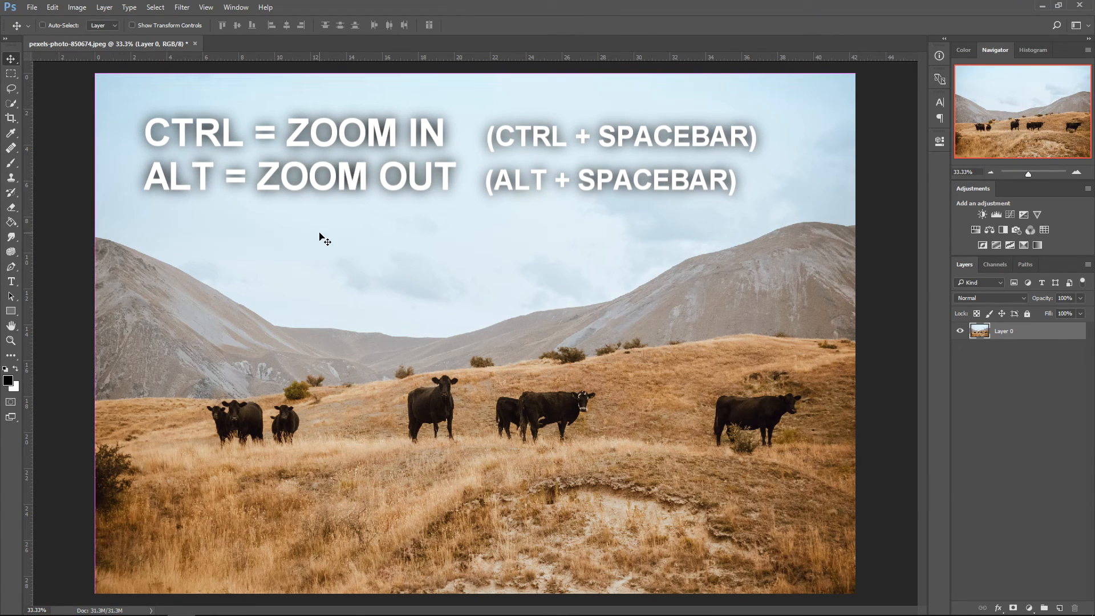
left_click(444, 390, "ctrl")
left_click(440, 393, "alt")
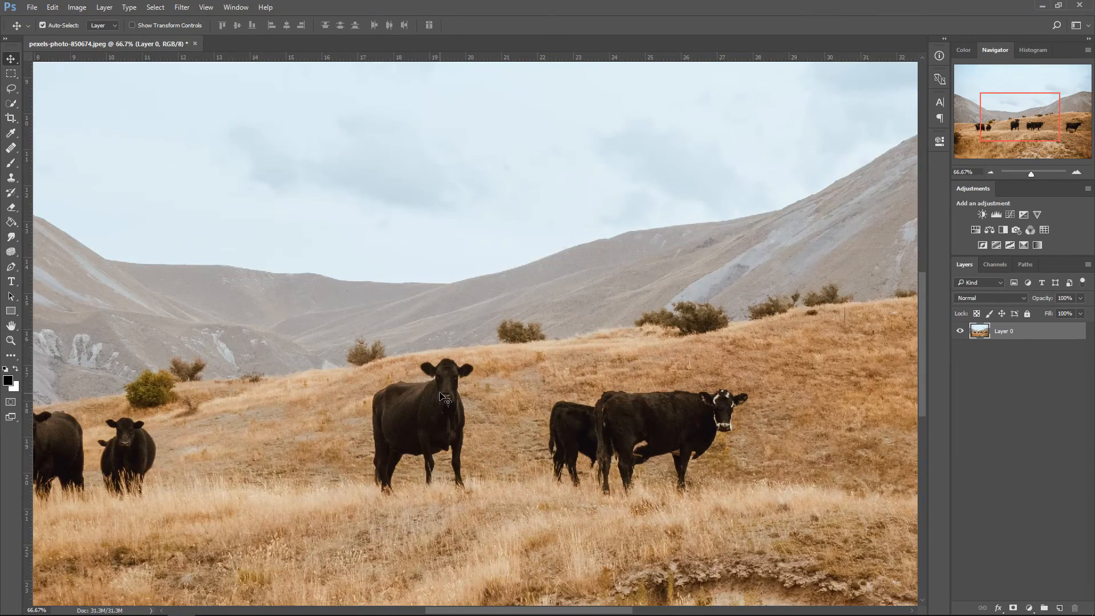
key("space")
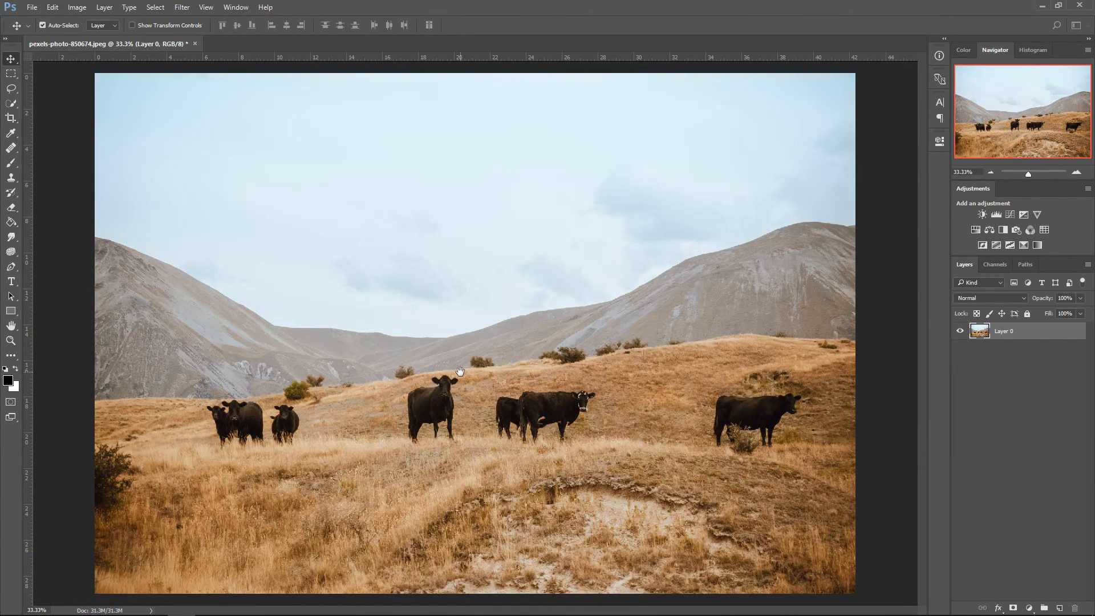
left_click(450, 370, "alt")
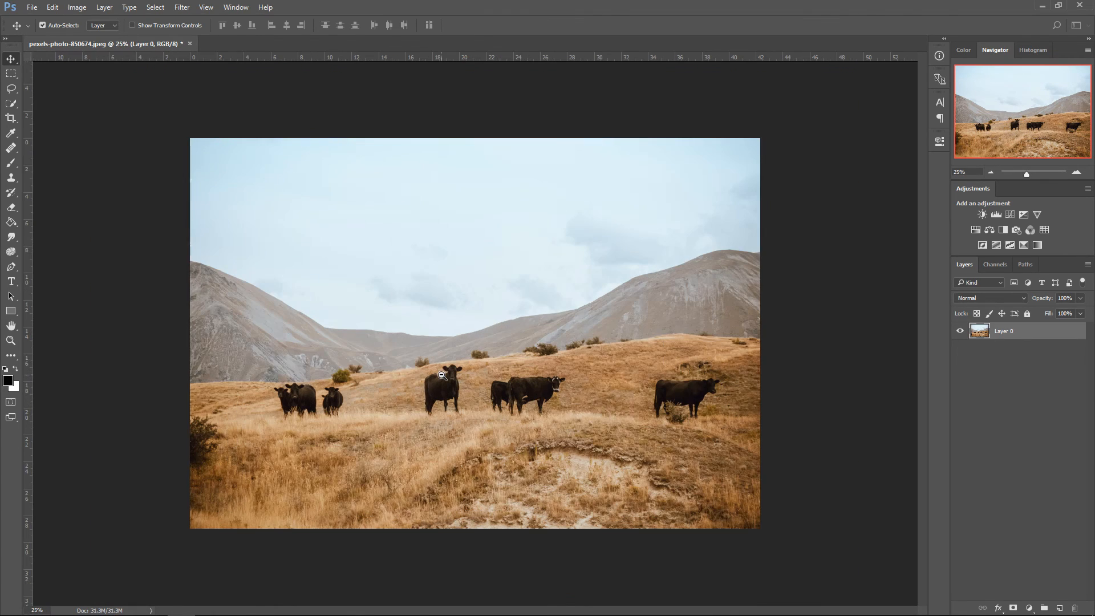
left_click(463, 371, "ctrl")
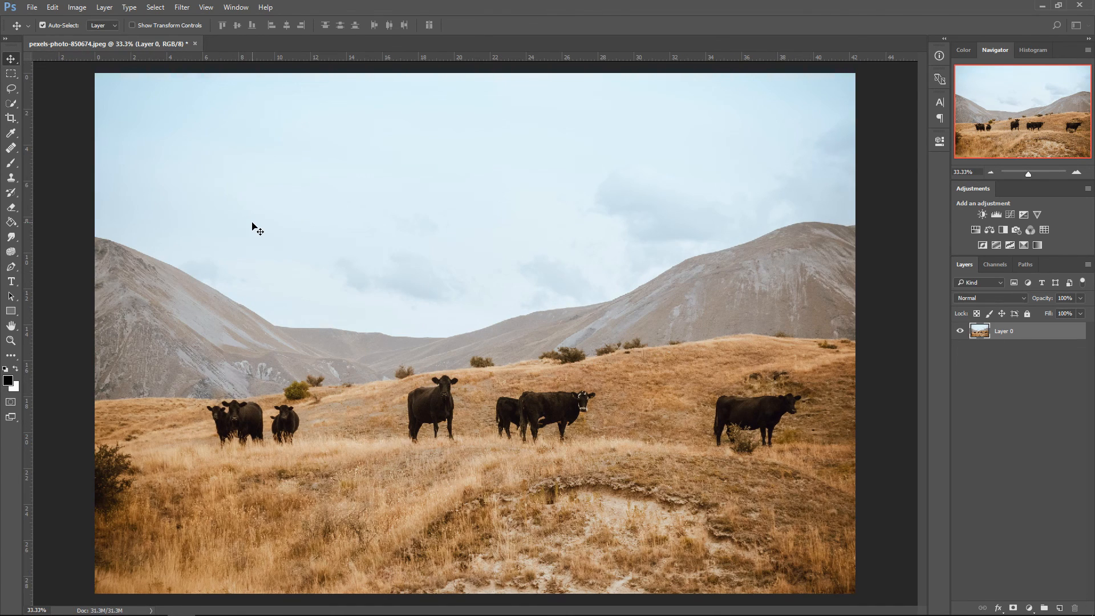